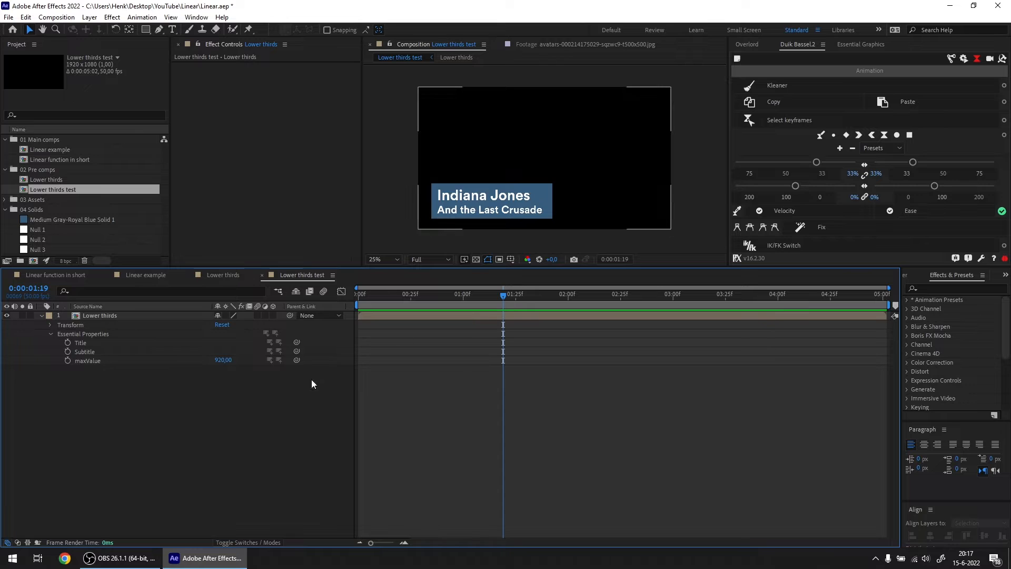
# - Set the Lower thirds layer's maxValue property to 1082 and preview the animation from the start
pyautogui.moveTo(215, 364); pyautogui.dragTo(461, 293)
pyautogui.click(418, 293)
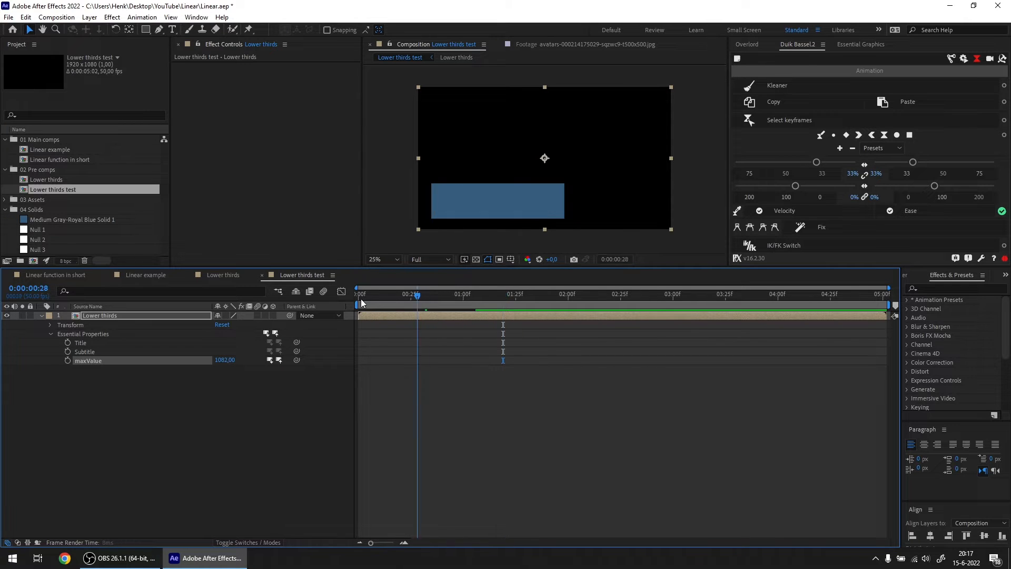
pyautogui.press('space')
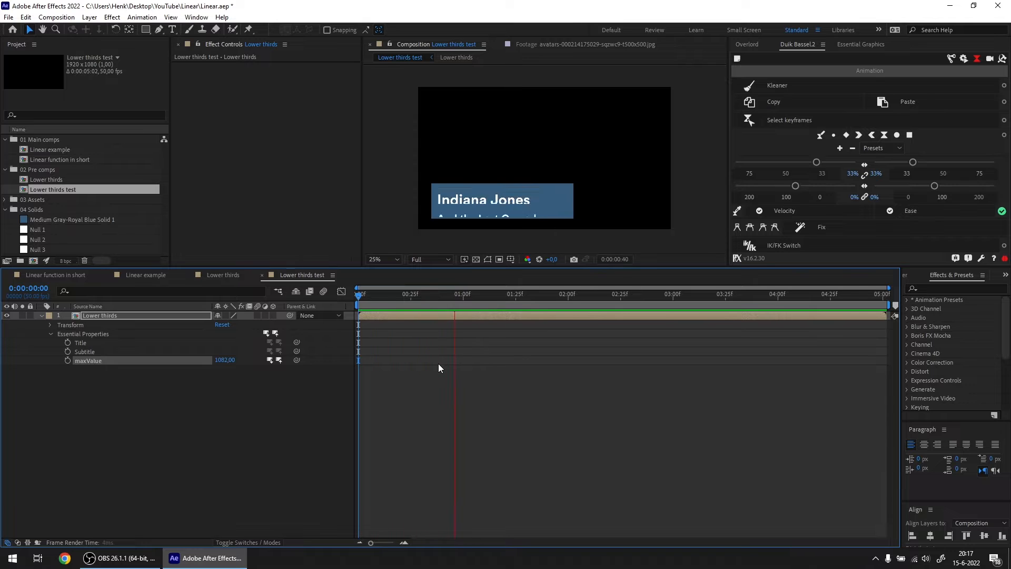
pyautogui.press('space')
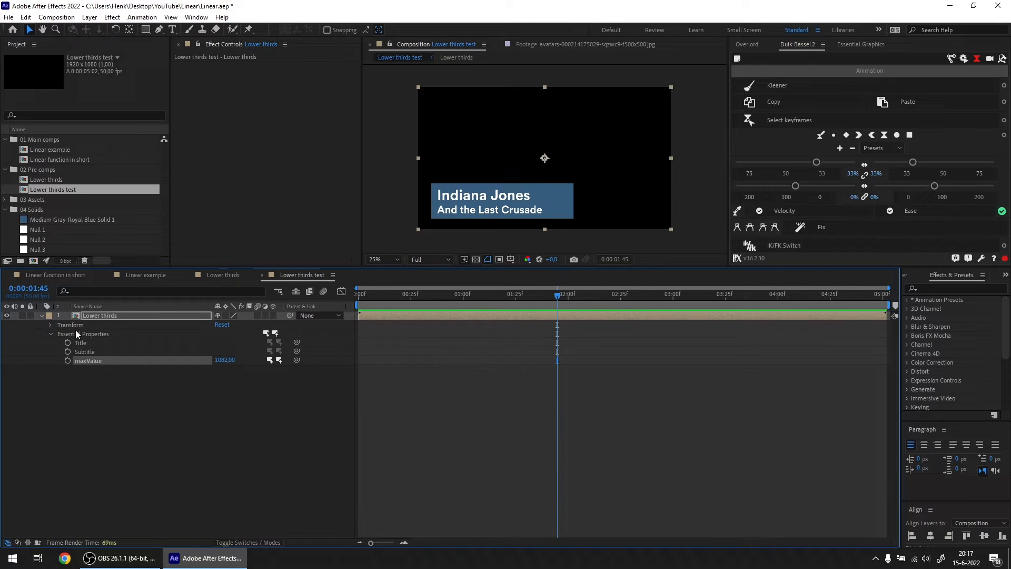
# - Open the Linear example composition and add a rectangle shape layer filling the whole frame
pyautogui.doubleClick(54, 159)
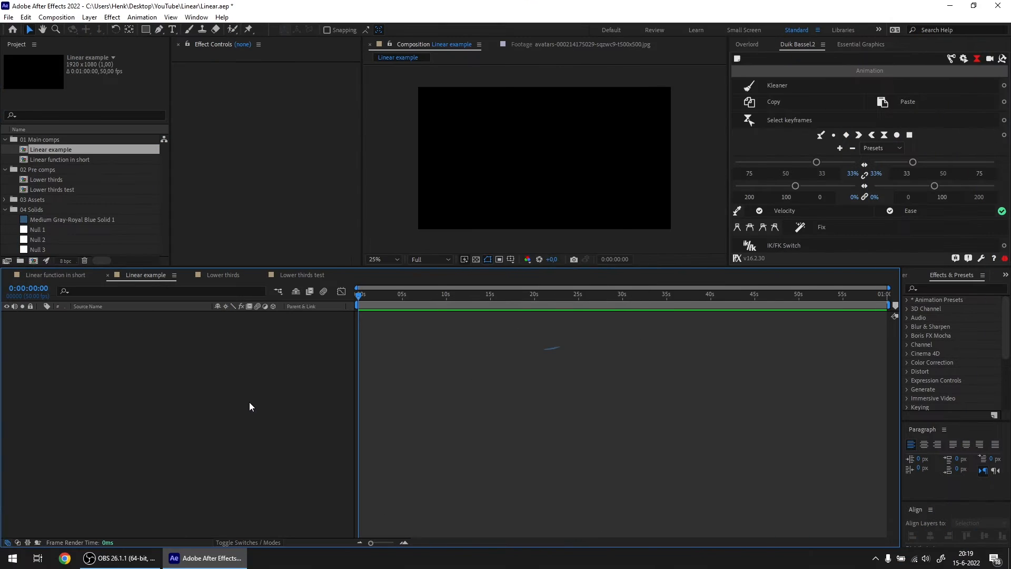
pyautogui.doubleClick(146, 29)
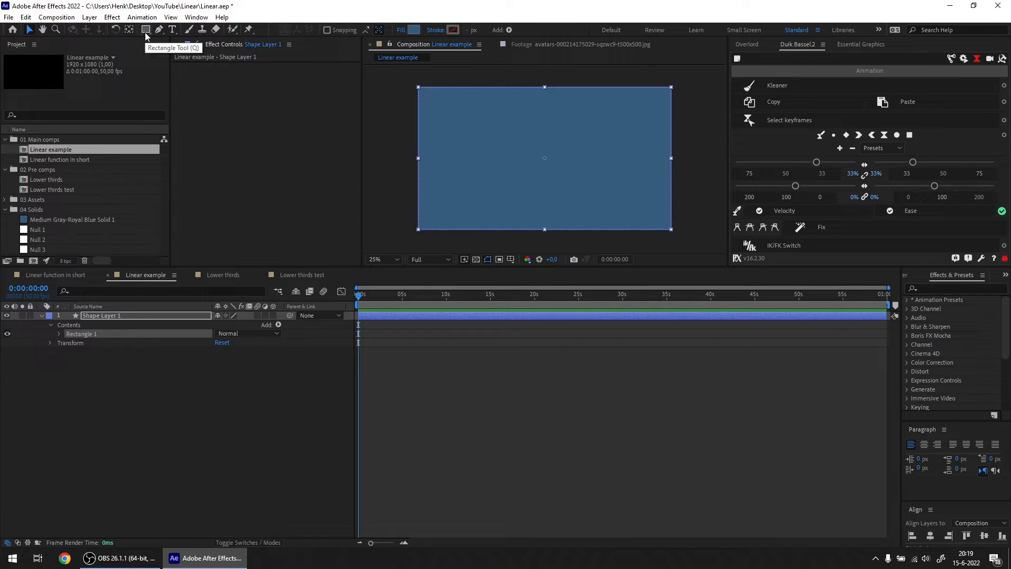
# - Reduce the rectangle path's size to 988 by 555.8 with its proportions linked
pyautogui.click(59, 334)
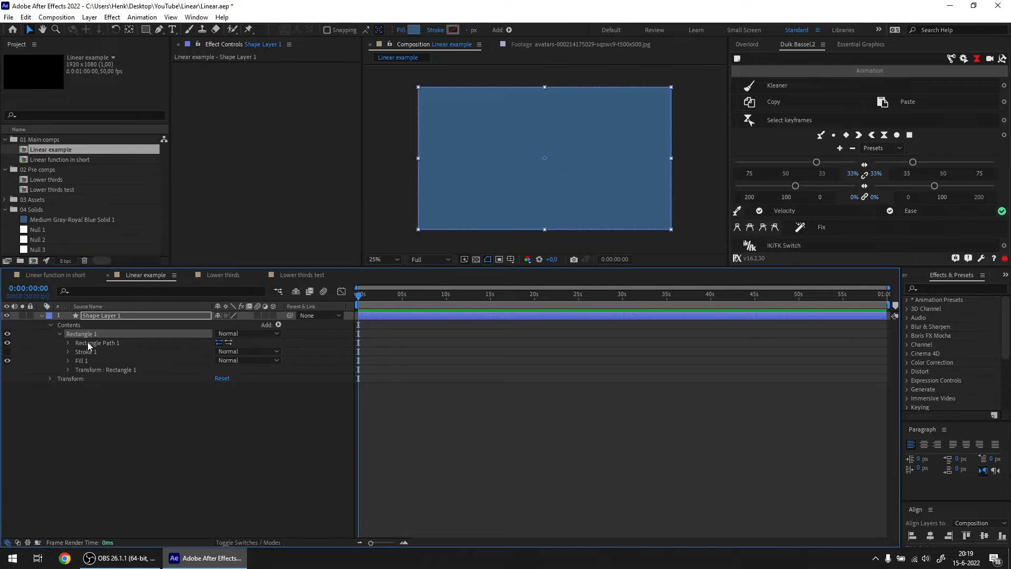
pyautogui.click(67, 344)
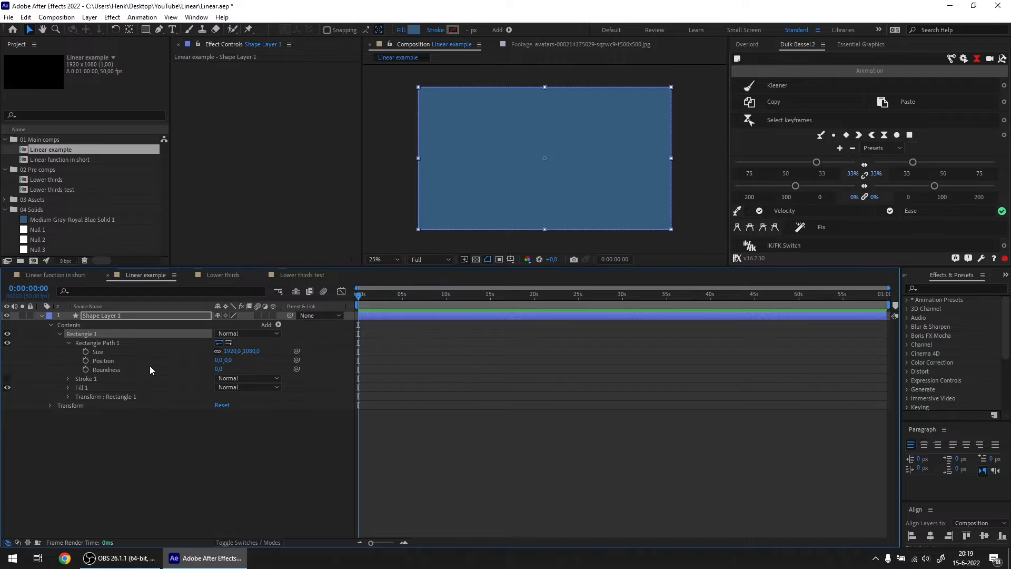
pyautogui.moveTo(229, 351); pyautogui.dragTo(192, 351)
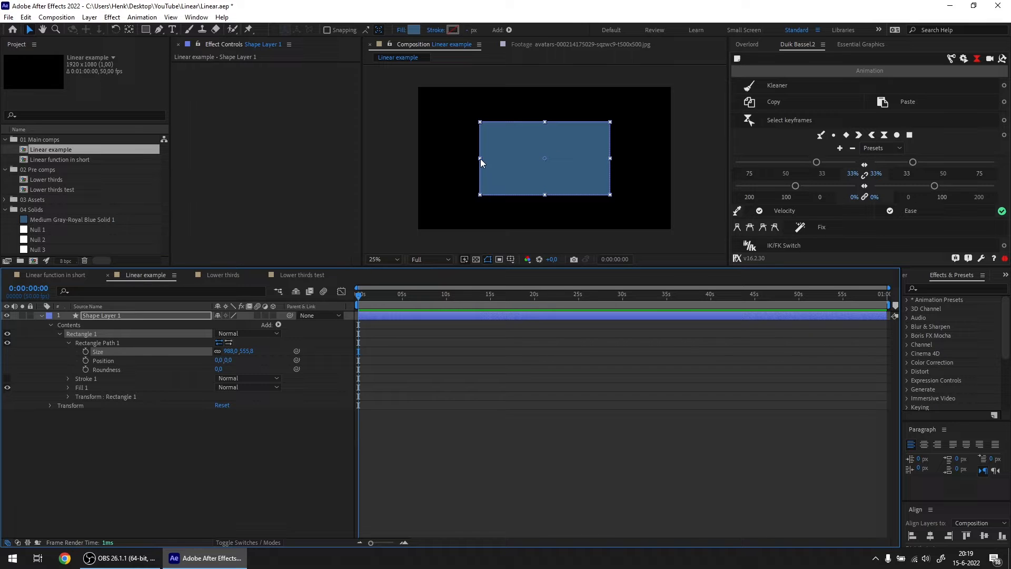
# - Add an expression to the shape layer's Anchor Point that defines sizeX as the rectangle path's horizontal size, size[0]
pyautogui.click(51, 406)
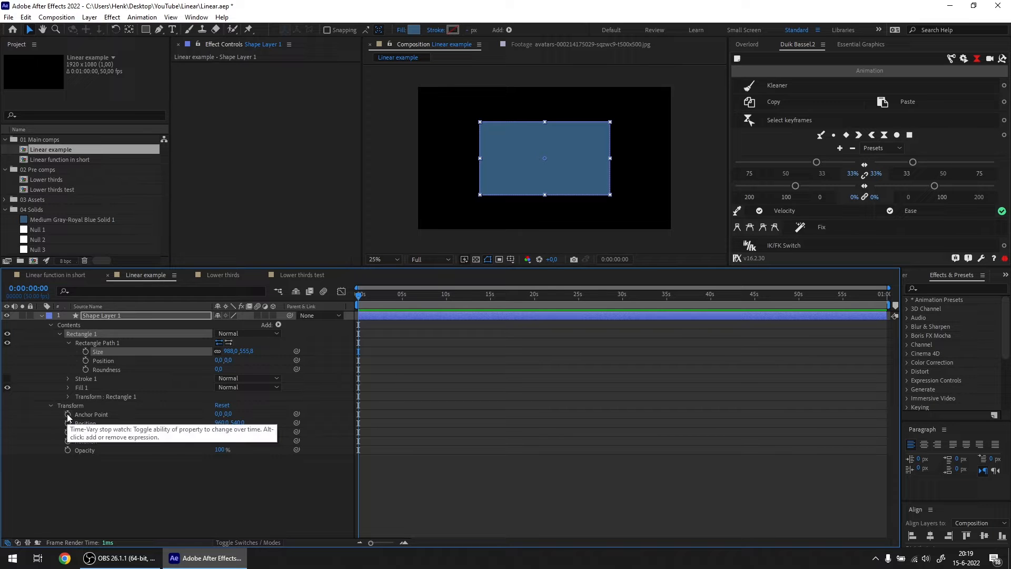
pyautogui.click(91, 415)
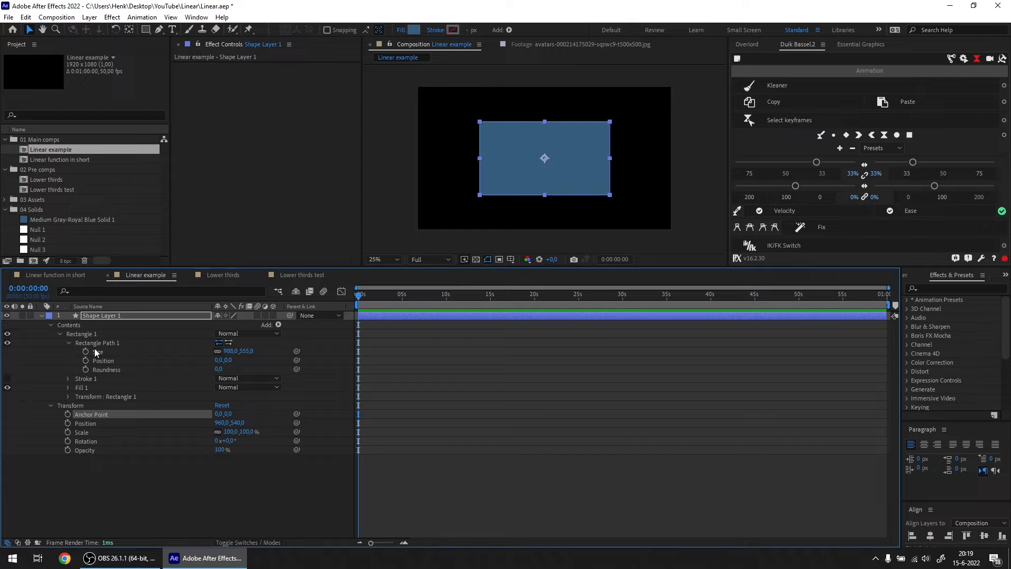
pyautogui.keyDown('alt'); pyautogui.click(67, 414); pyautogui.keyUp('alt')
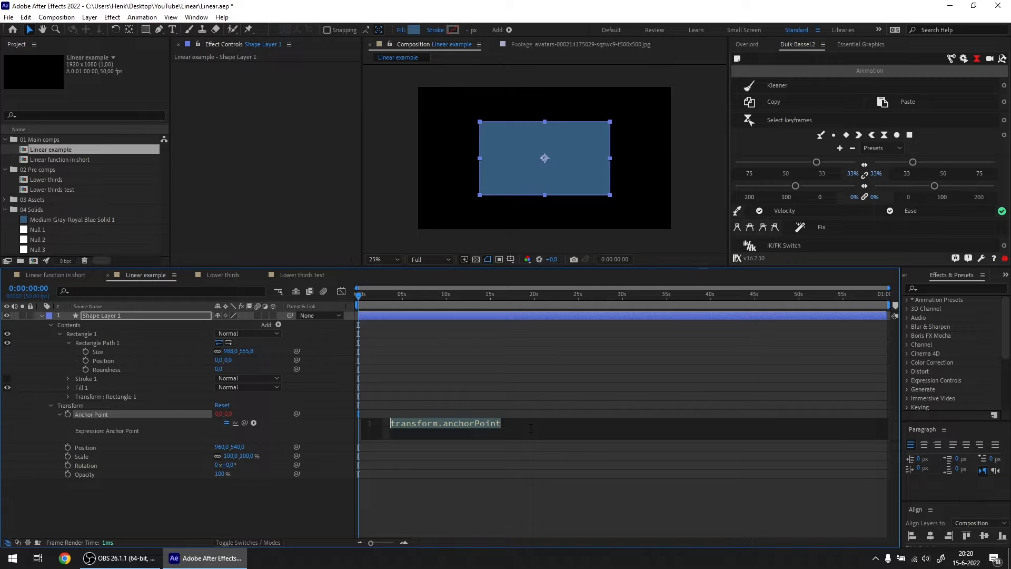
pyautogui.write('sizeX')
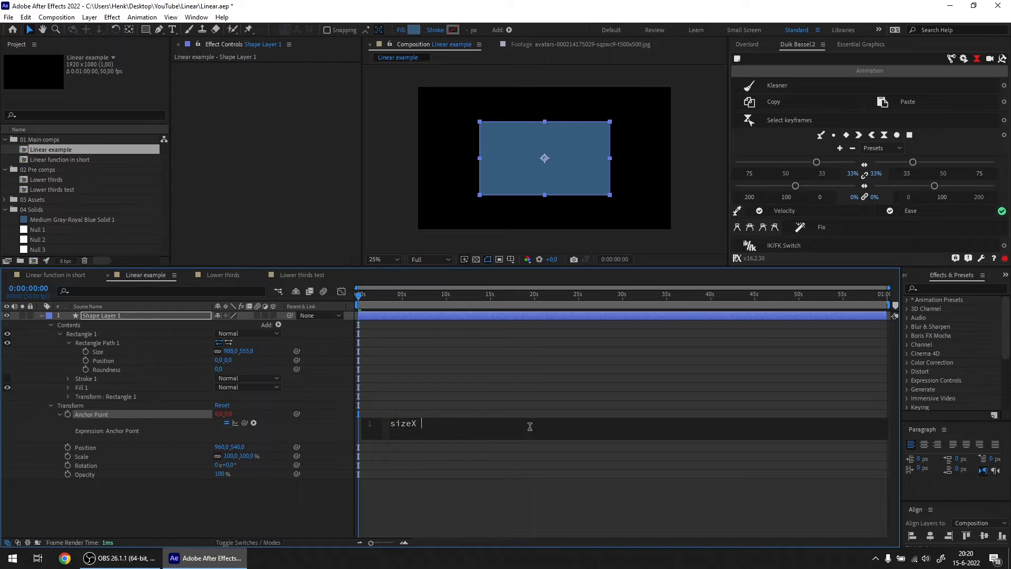
pyautogui.write(' =')
pyautogui.moveTo(244, 422); pyautogui.dragTo(230, 354)
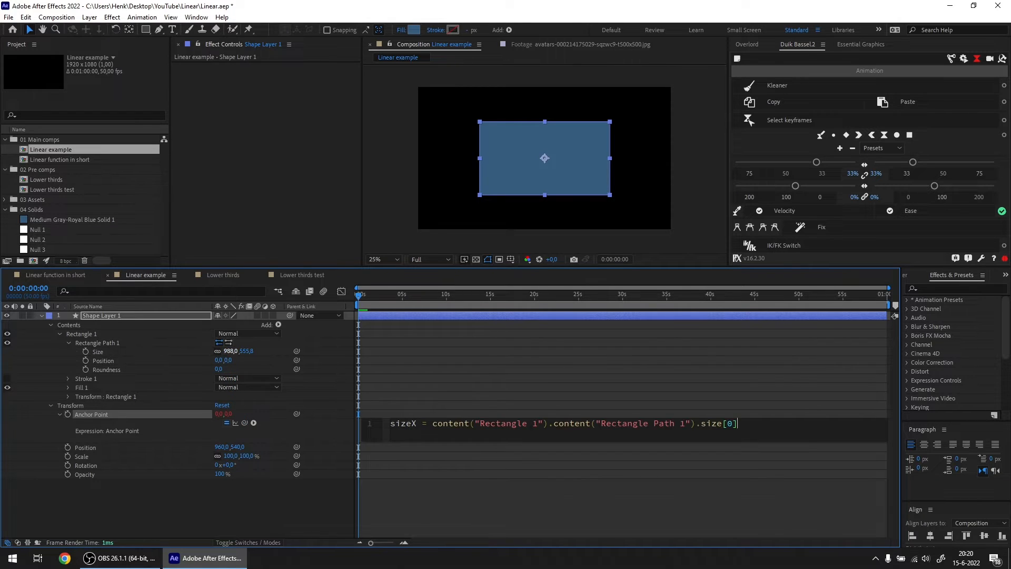
pyautogui.write(';')
pyautogui.press('Return')
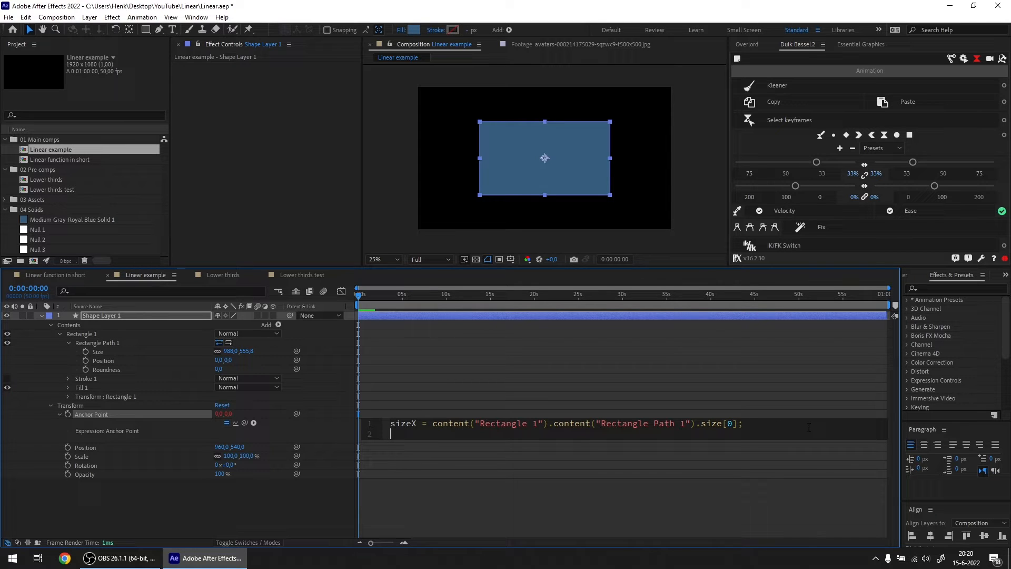
# - Complete the Anchor Point expression with x = sizeX; and y = 0; and return [x,y]
pyautogui.write('x = sizeX')
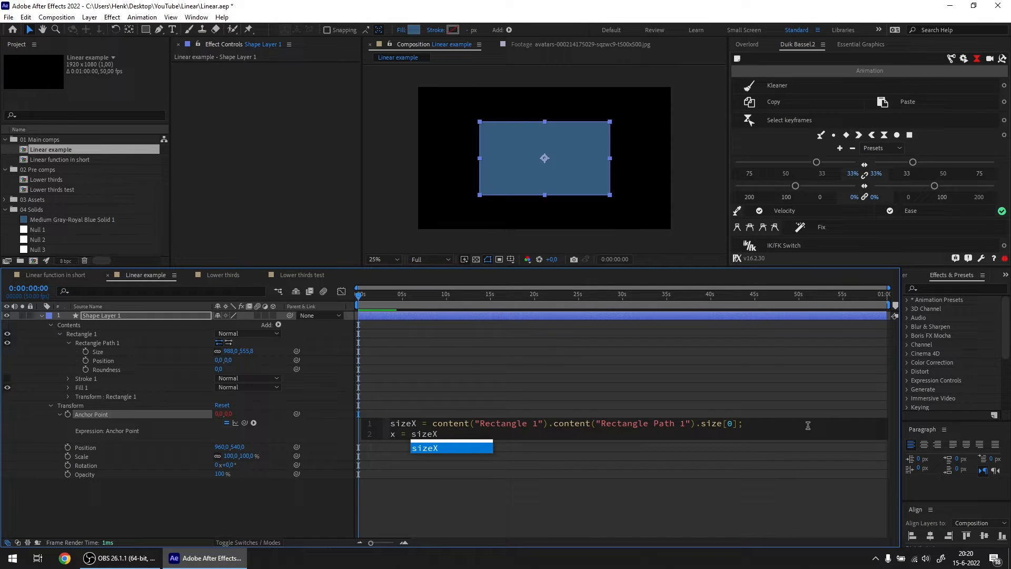
pyautogui.press('Escape')
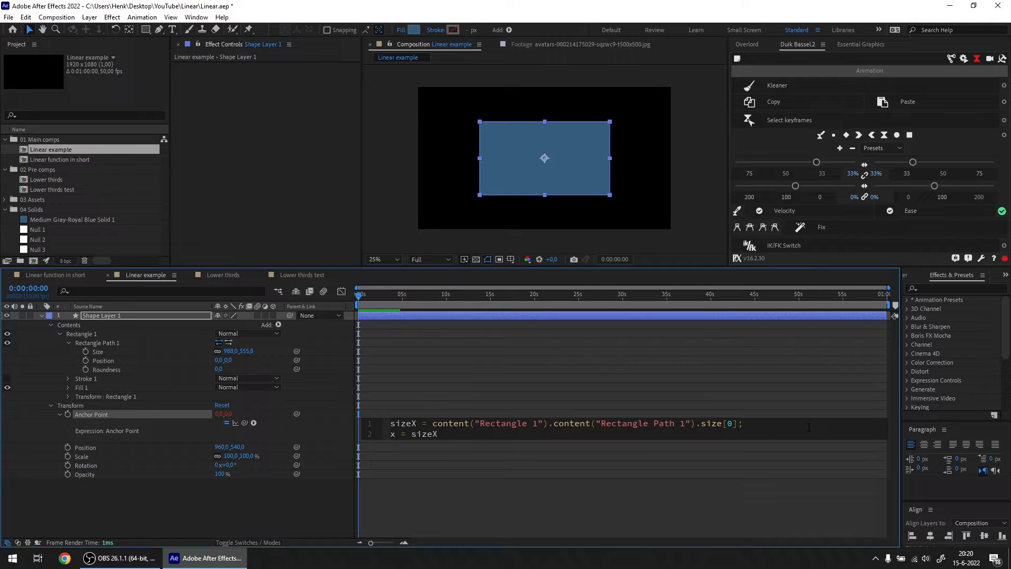
pyautogui.write(';')
pyautogui.press('Return')
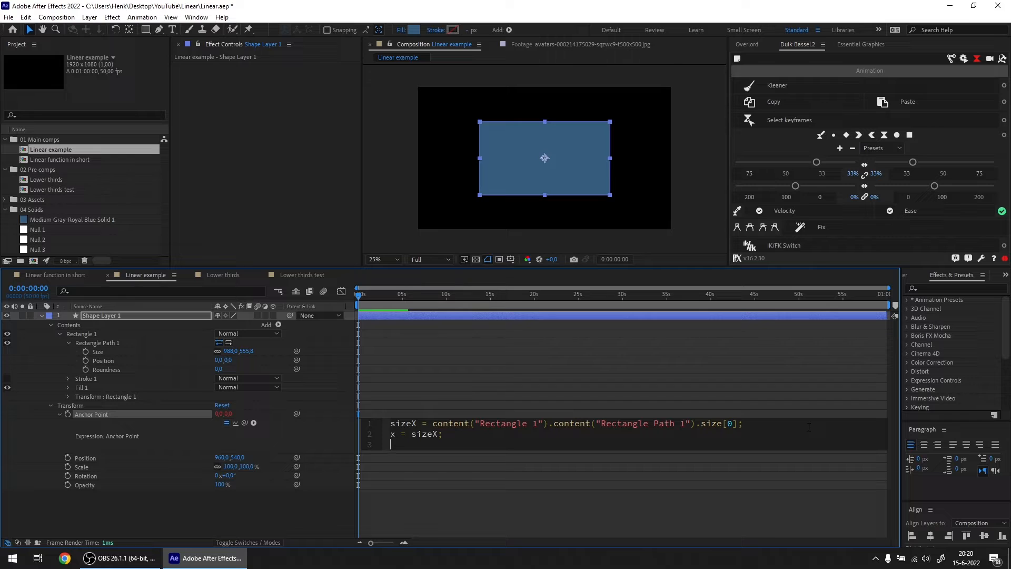
pyautogui.write('y = 0;')
pyautogui.press('Return')
pyautogui.press('Return')
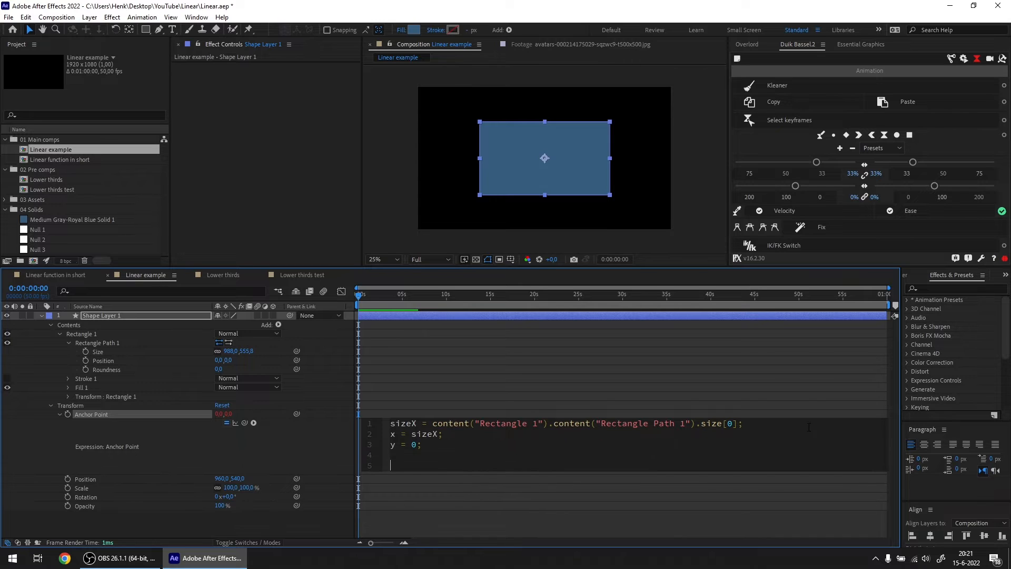
pyautogui.write('[]')
pyautogui.write('x,y')
pyautogui.click(317, 453)
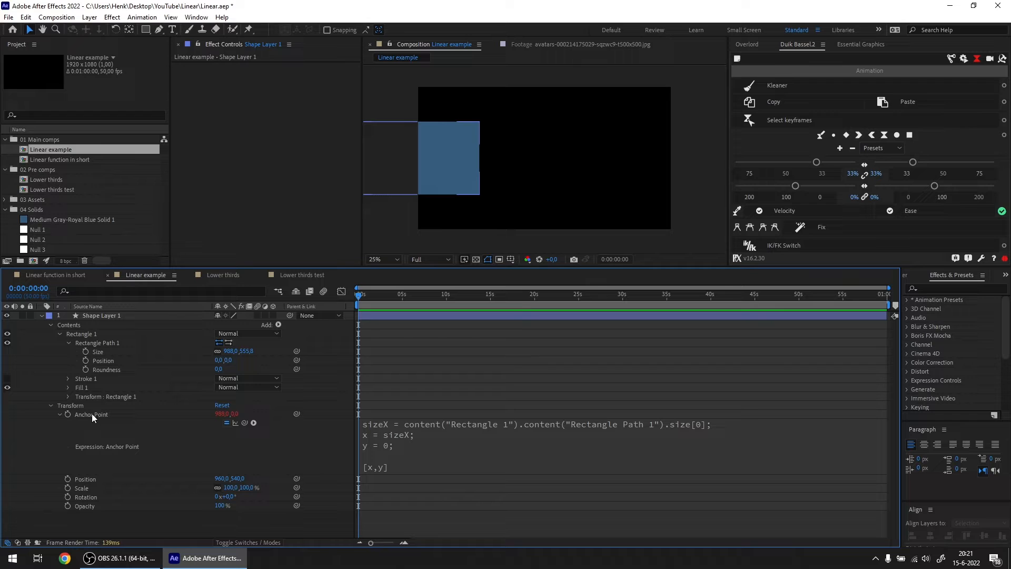
# - Make the x value negative in the Anchor Point expression, so the line reads x = -sizeX;
pyautogui.click(447, 181)
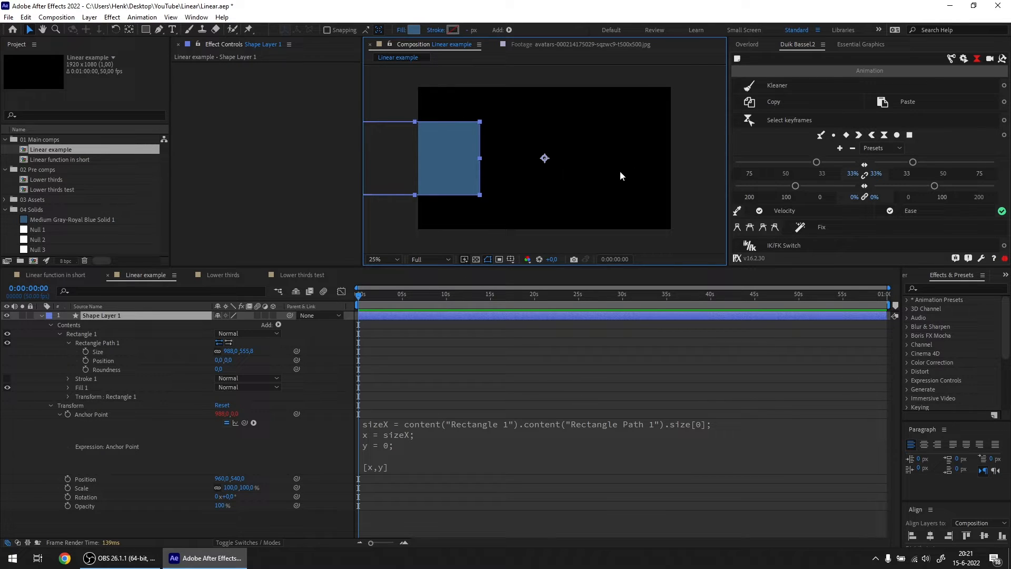
pyautogui.click(406, 435)
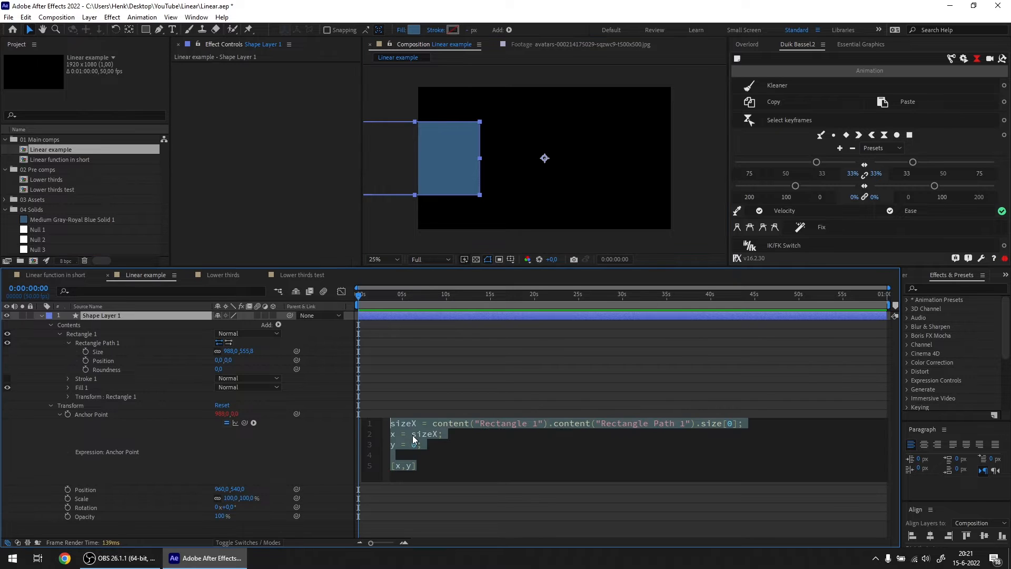
pyautogui.click(411, 433)
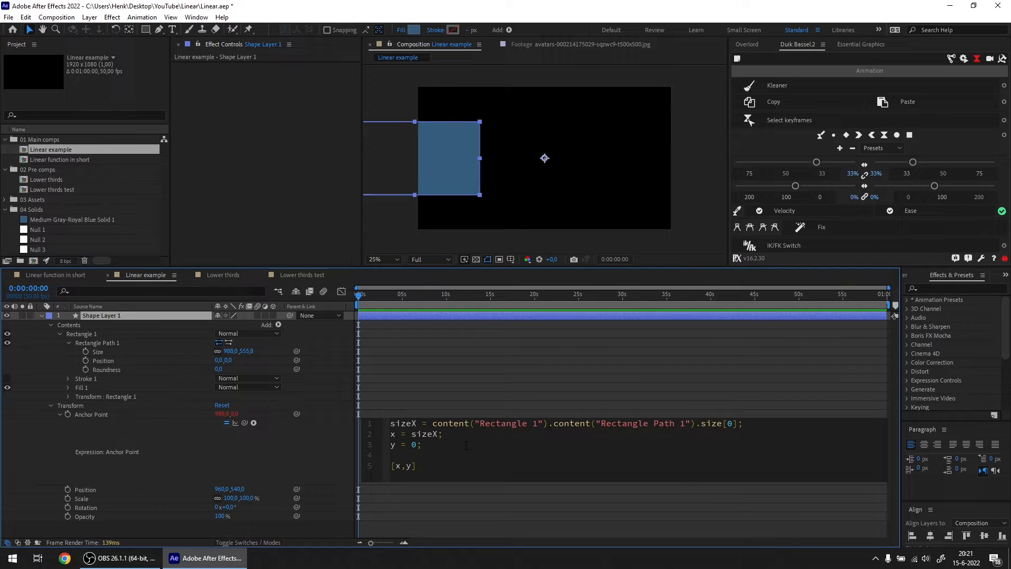
pyautogui.write('-')
pyautogui.click(293, 444)
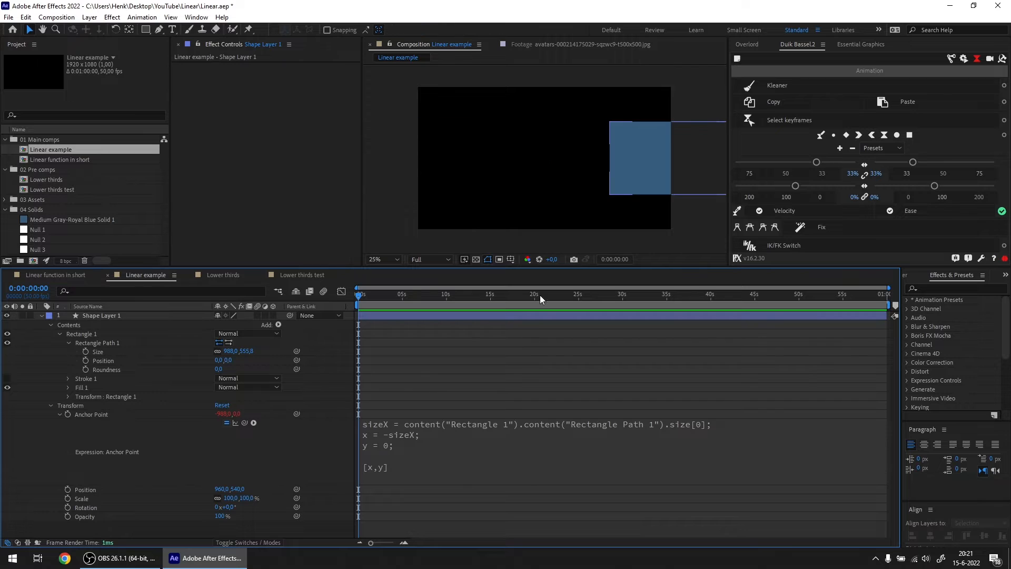
# - Halve the offset in the Anchor Point expression by changing its line to x = -sizeX/2; and select the rectangle
pyautogui.click(408, 435)
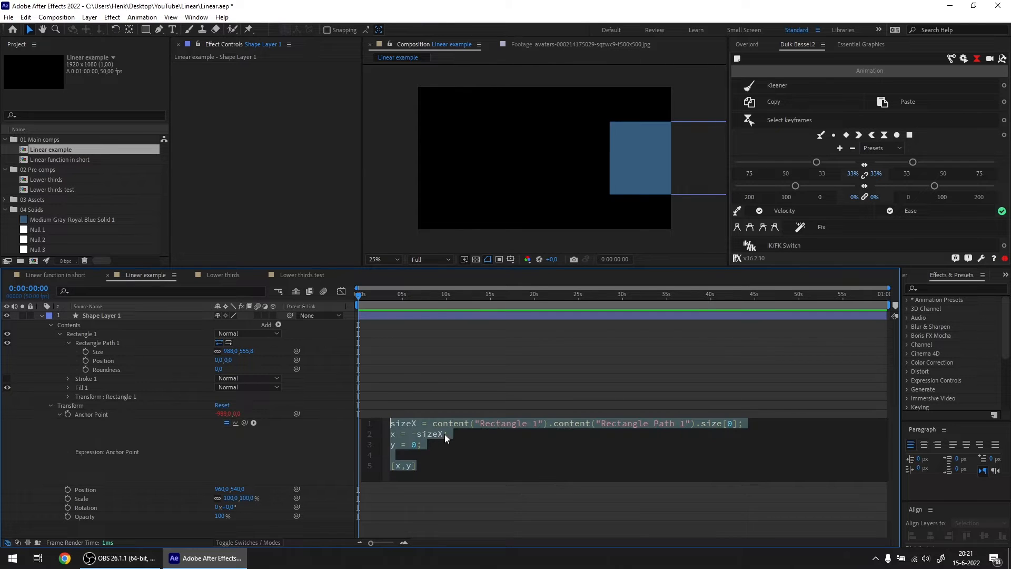
pyautogui.click(444, 434)
pyautogui.write('/2')
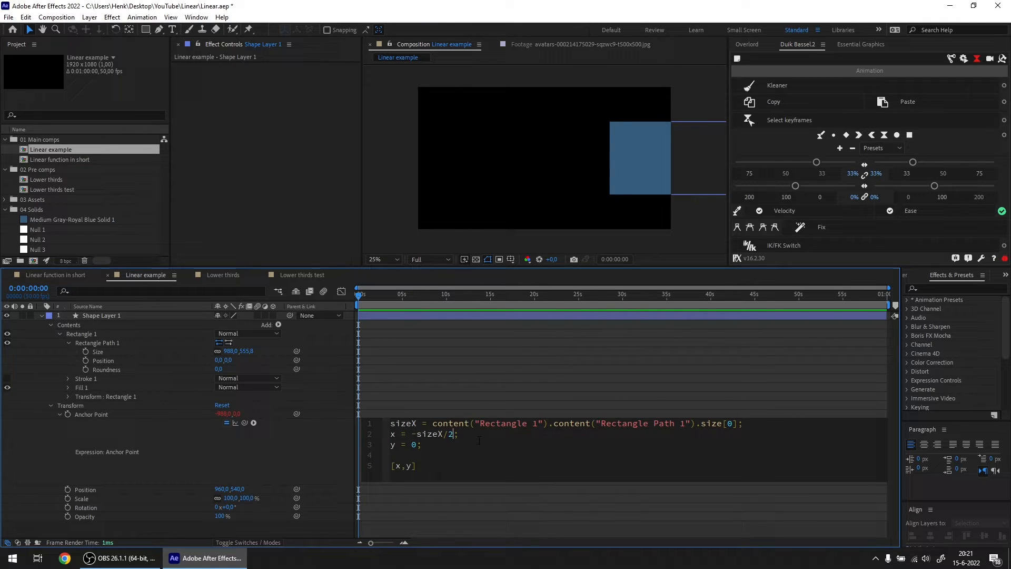
pyautogui.click(314, 447)
pyautogui.click(576, 176)
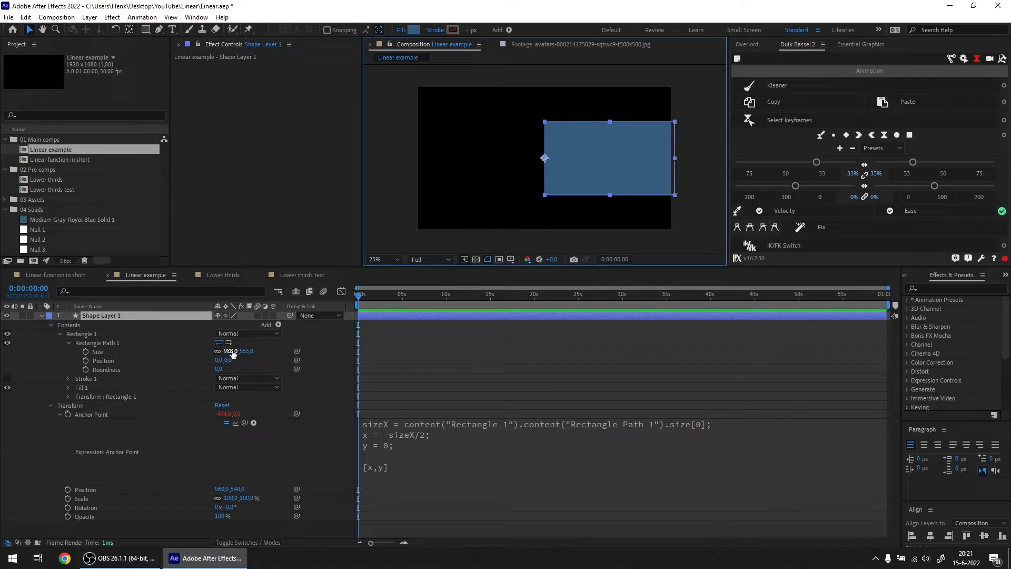
# - Unlink the rectangle path's size dimensions and set its width to 731 and its height to 270
pyautogui.click(216, 351)
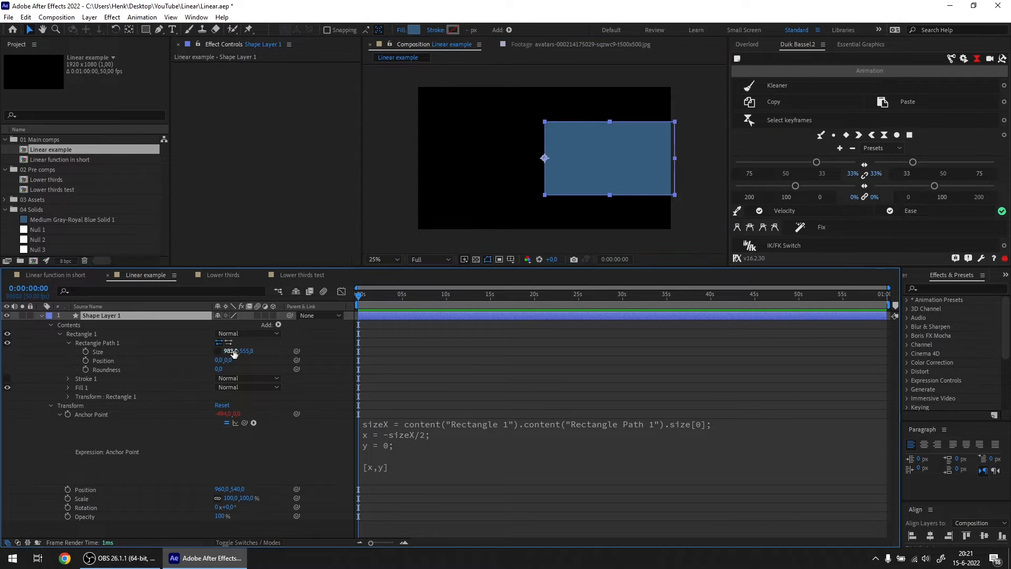
pyautogui.moveTo(232, 352); pyautogui.dragTo(122, 345)
pyautogui.click(245, 351)
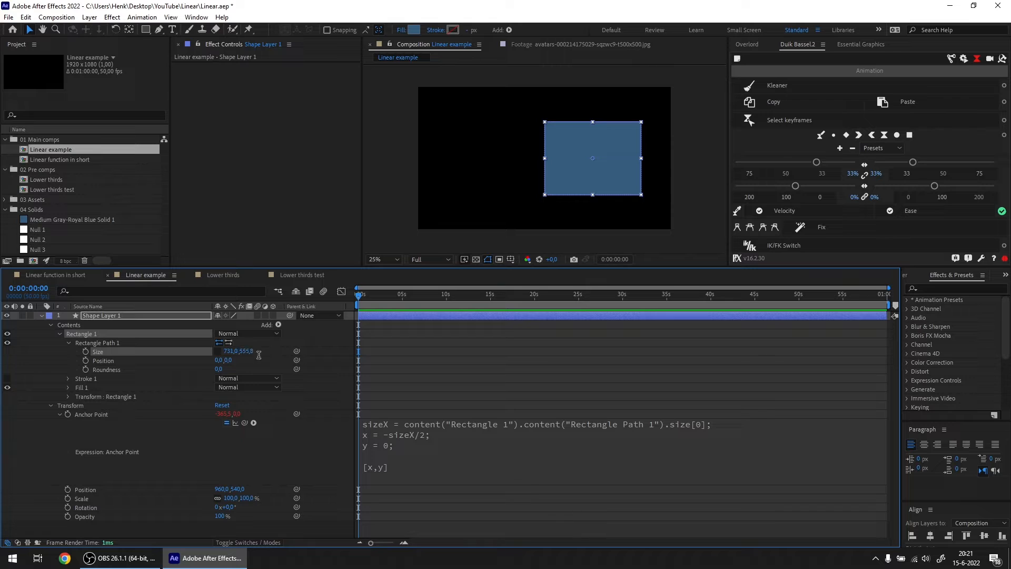
pyautogui.write('270')
pyautogui.press('Return')
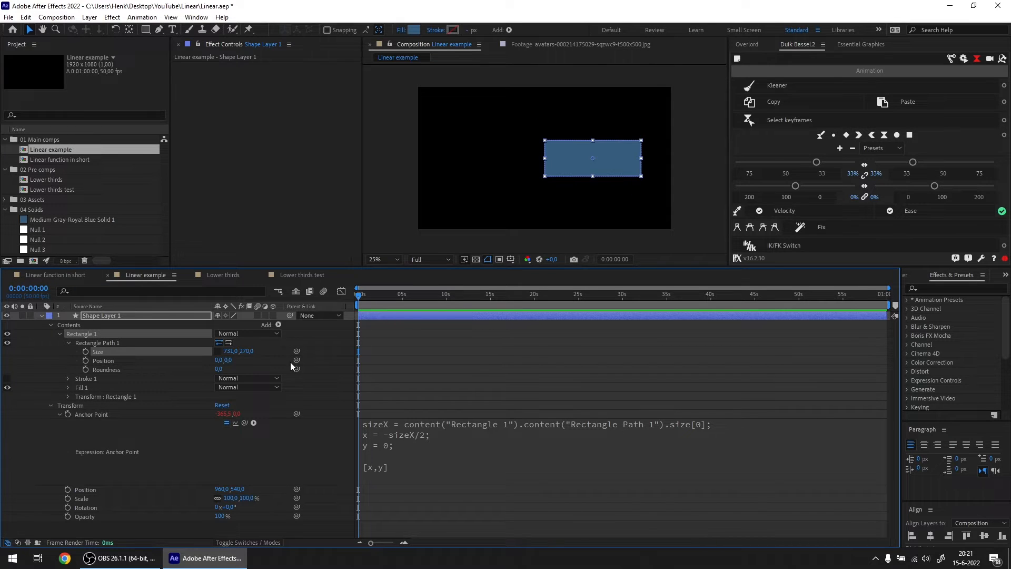
# - Move the rectangle layer to the lower-left area of the frame, at position about 88, 840
pyautogui.click(97, 315)
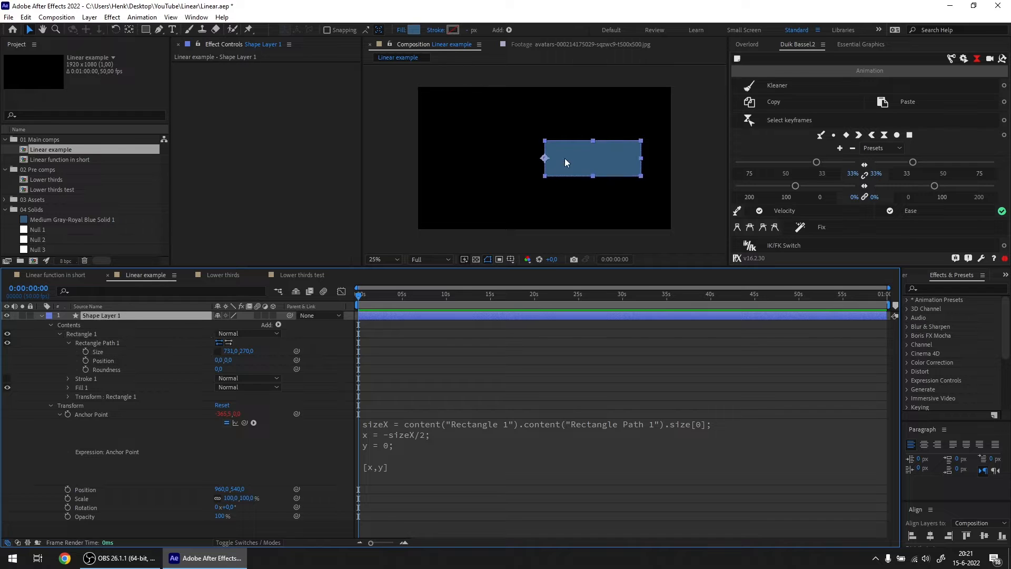
pyautogui.moveTo(564, 158); pyautogui.dragTo(447, 205)
pyautogui.moveTo(450, 200); pyautogui.dragTo(452, 201)
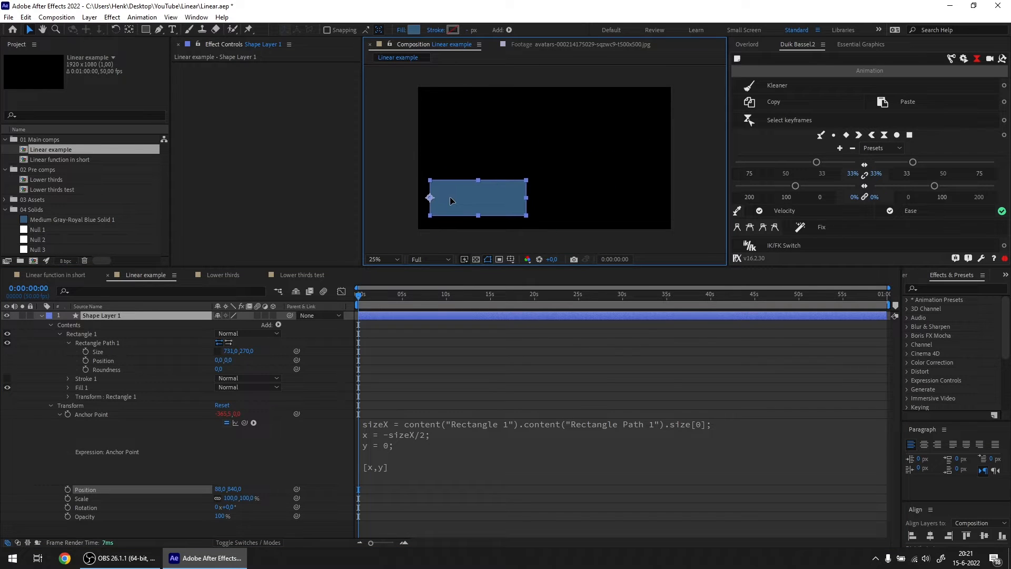
pyautogui.click(390, 205)
pyautogui.scroll(2, 442, 206)
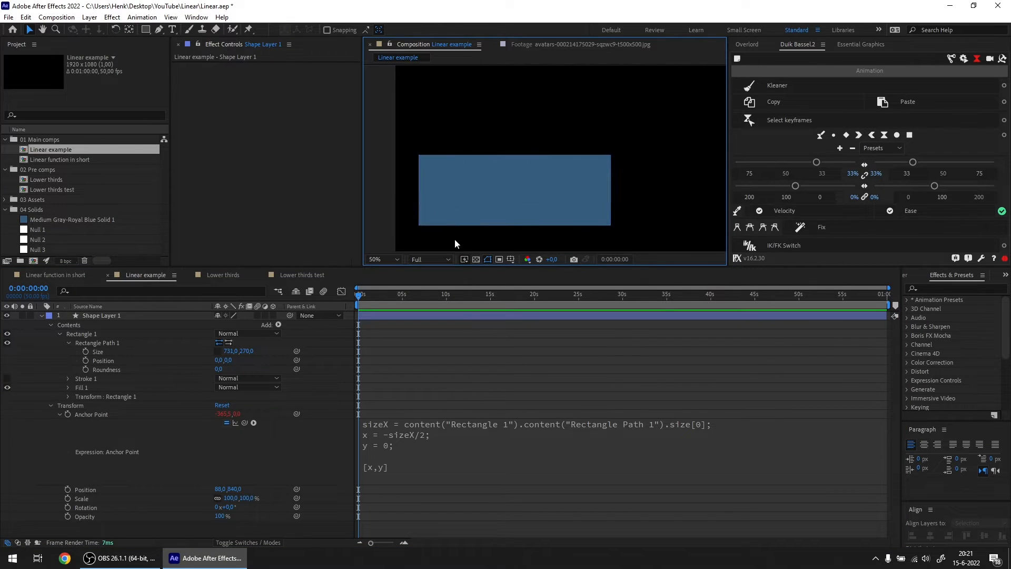
# - Collapse the shape layer's properties and rename the layer as Blue bar
pyautogui.click(41, 316)
pyautogui.click(102, 315)
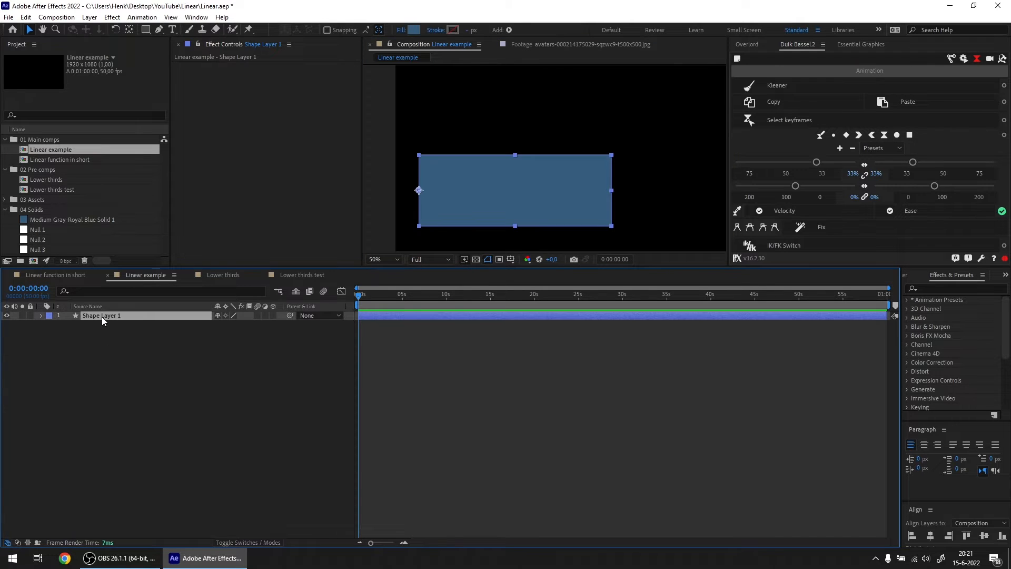
pyautogui.press('Return')
pyautogui.write('B')
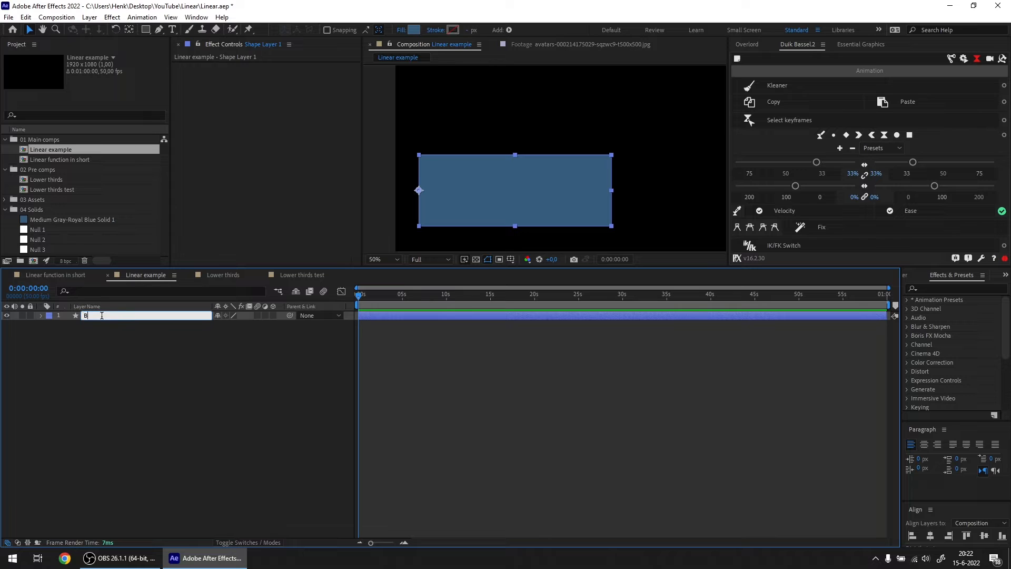
pyautogui.write('ackground')
pyautogui.press('BackSpace')
pyautogui.press('BackSpace')
pyautogui.press('BackSpace')
pyautogui.press('BackSpace')
pyautogui.press('BackSpace')
pyautogui.press('BackSpace')
pyautogui.press('BackSpace')
pyautogui.press('BackSpace')
pyautogui.press('BackSpace')
pyautogui.write('lue bar')
pyautogui.press('Return')
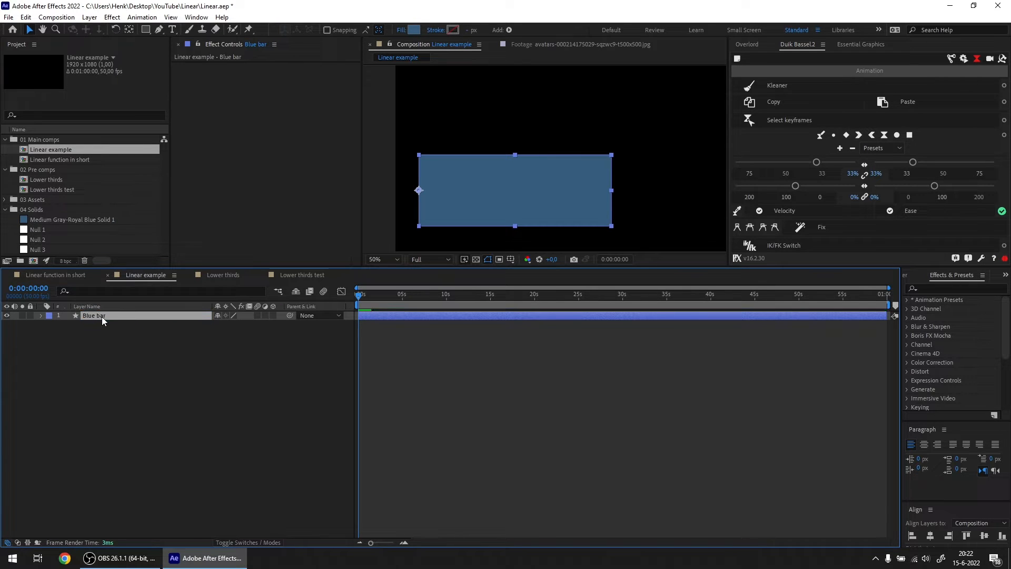
# - Add a text layer reading Indiana Jones over the upper part of the blue bar
pyautogui.click(119, 347)
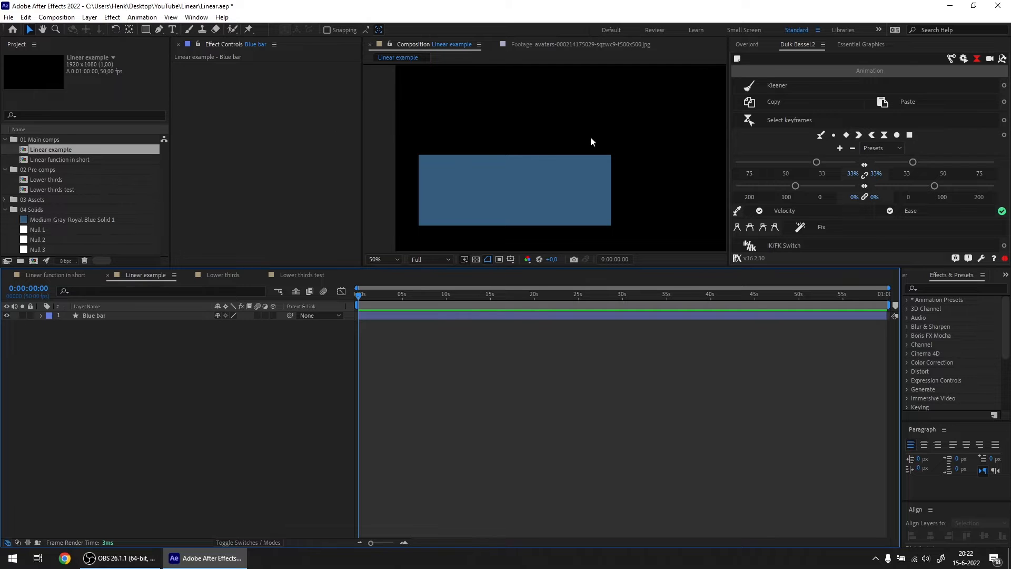
pyautogui.click(172, 30)
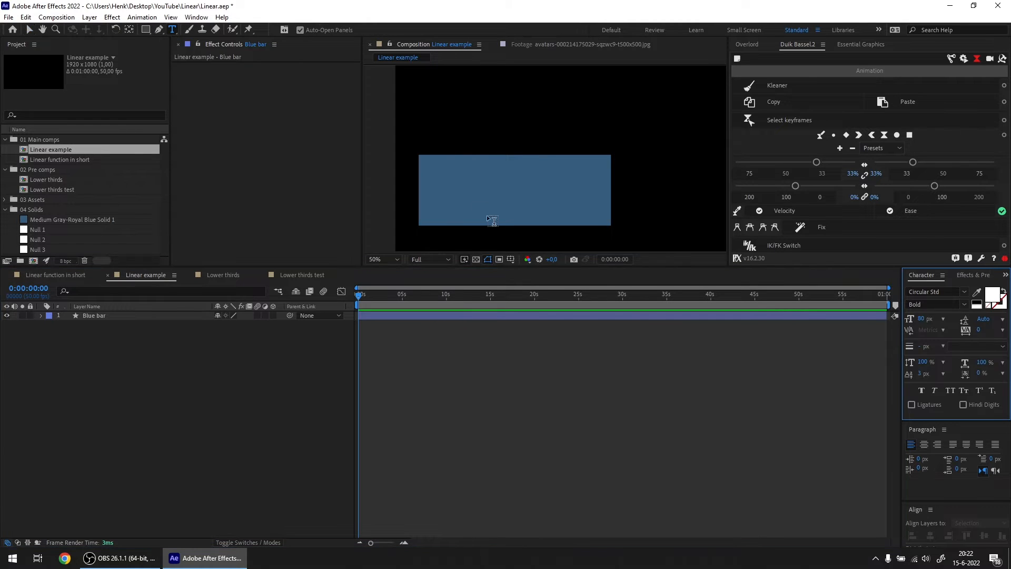
pyautogui.click(440, 177)
pyautogui.write('I')
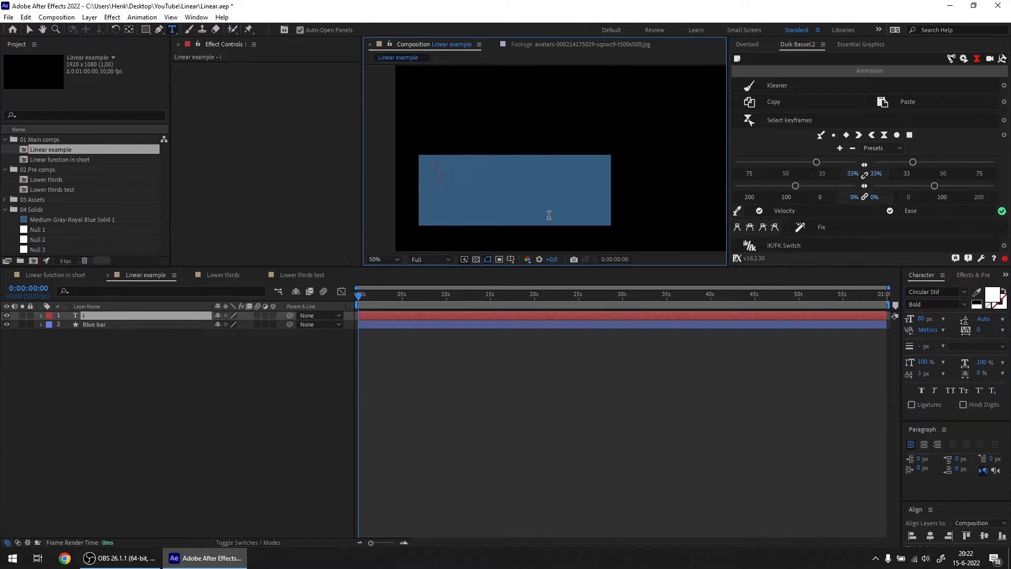
pyautogui.write('ndiana')
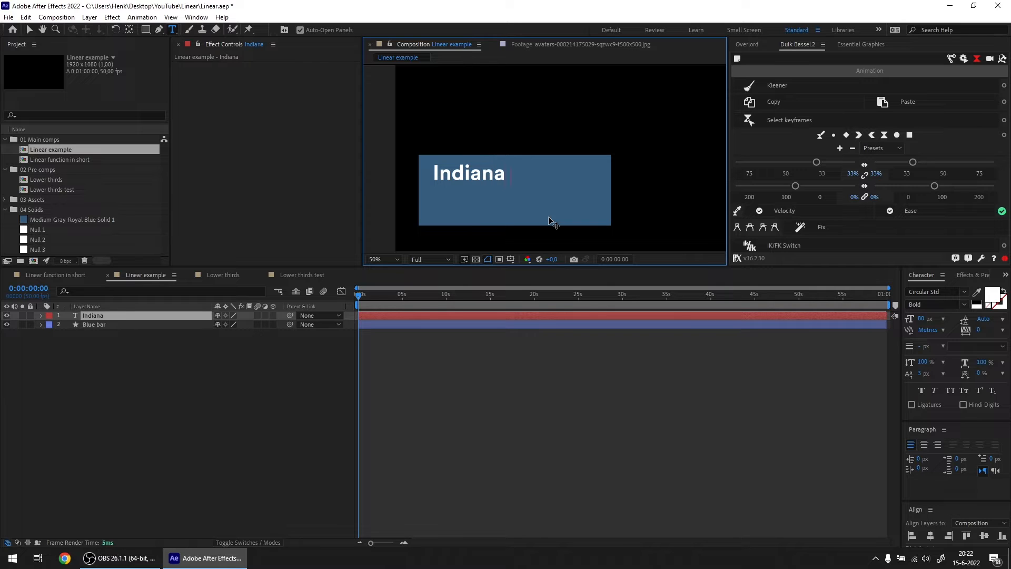
pyautogui.write(' Jones')
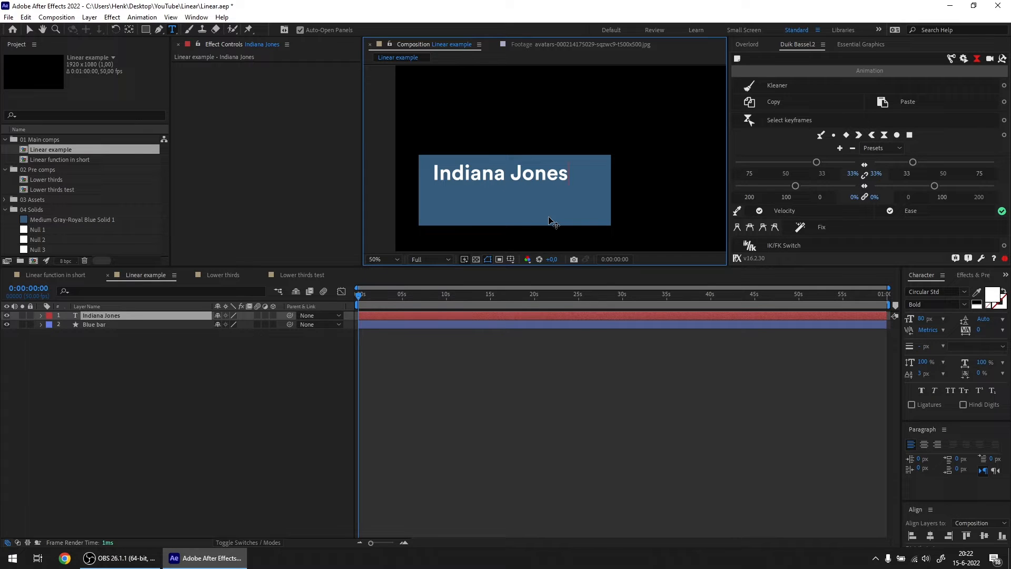
# - Set the font size of the Indiana Jones text layer to 120 px
pyautogui.click(117, 314)
pyautogui.click(922, 318)
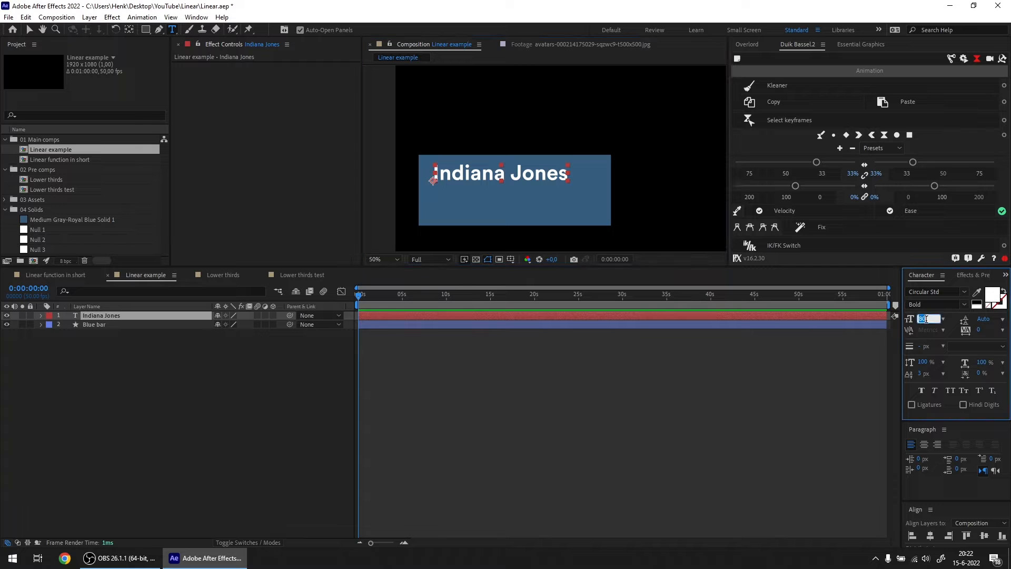
pyautogui.hotkey('shift', 'Up')
pyautogui.hotkey('shift', 'Up')
pyautogui.hotkey('shift', 'Up')
pyautogui.hotkey('shift', 'Up')
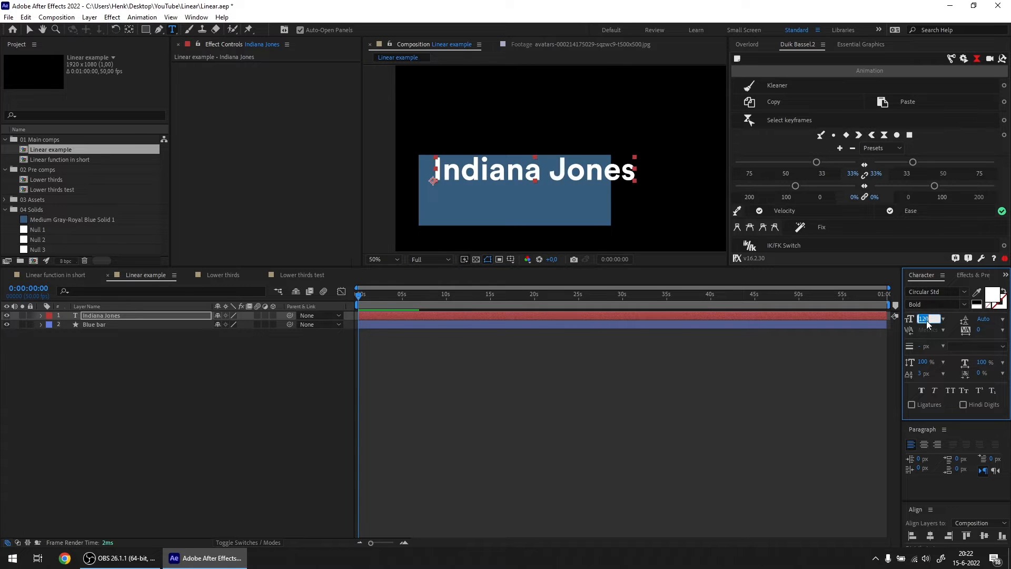
pyautogui.click(223, 454)
# - Move the Indiana Jones text slightly down so it sits inside the blue bar's top edge
pyautogui.press('v')
pyautogui.click(537, 181)
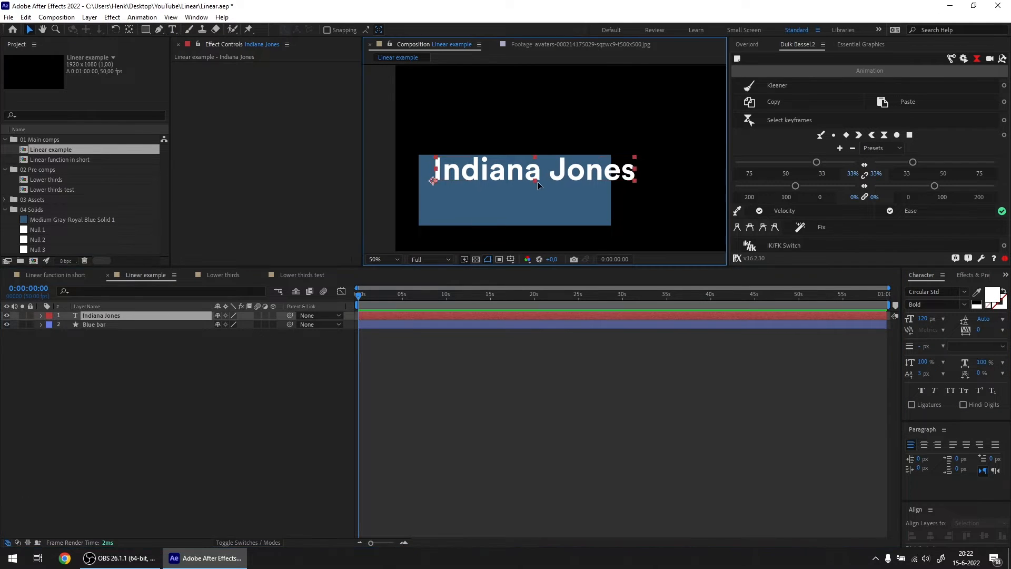
pyautogui.moveTo(537, 181); pyautogui.dragTo(547, 180)
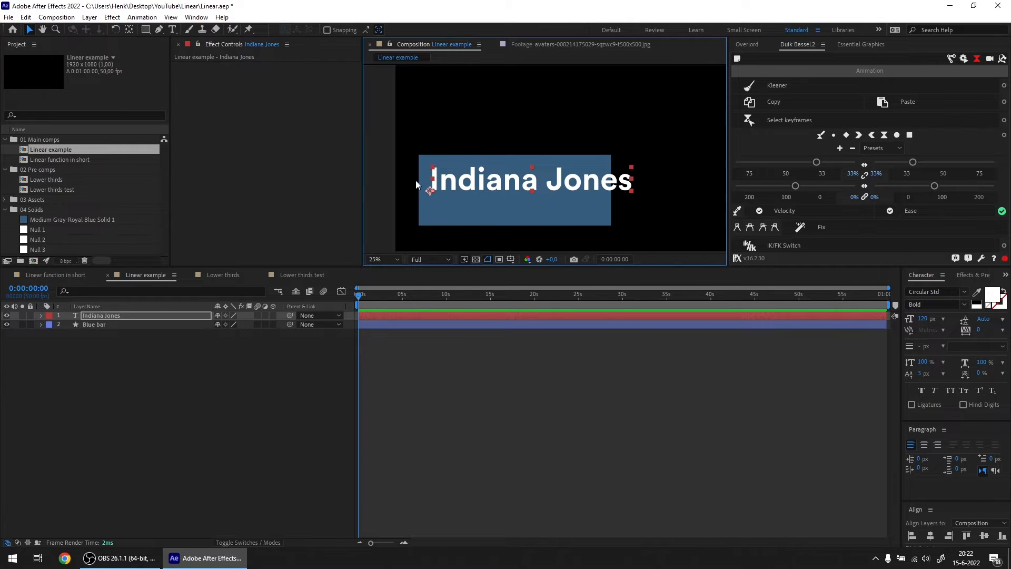
pyautogui.scroll(-2, 416, 180)
pyautogui.scroll(2, 440, 187)
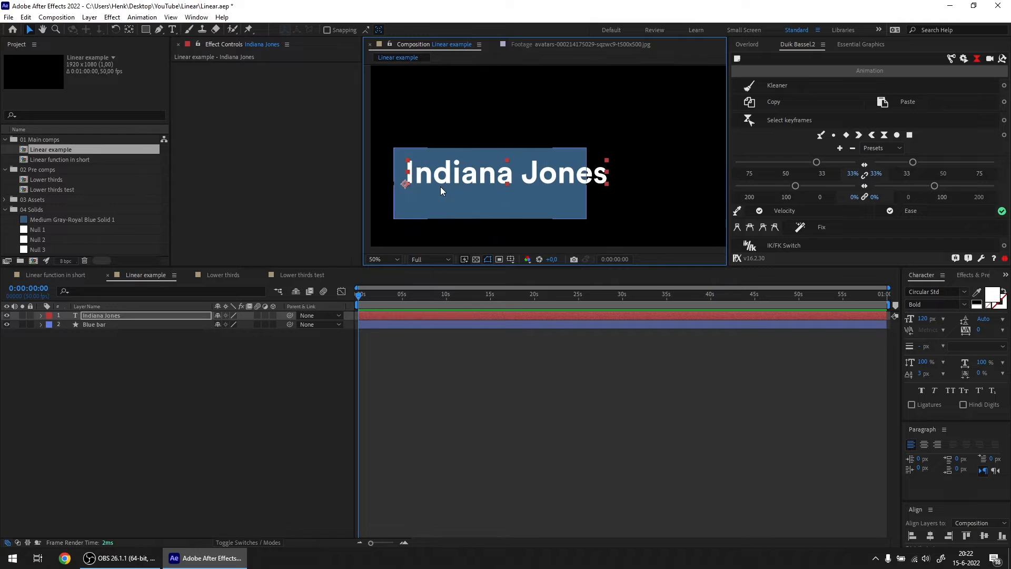
# - Draw a rectangular mask on the text layer, enclosing the name and extending well past its right end
pyautogui.click(123, 315)
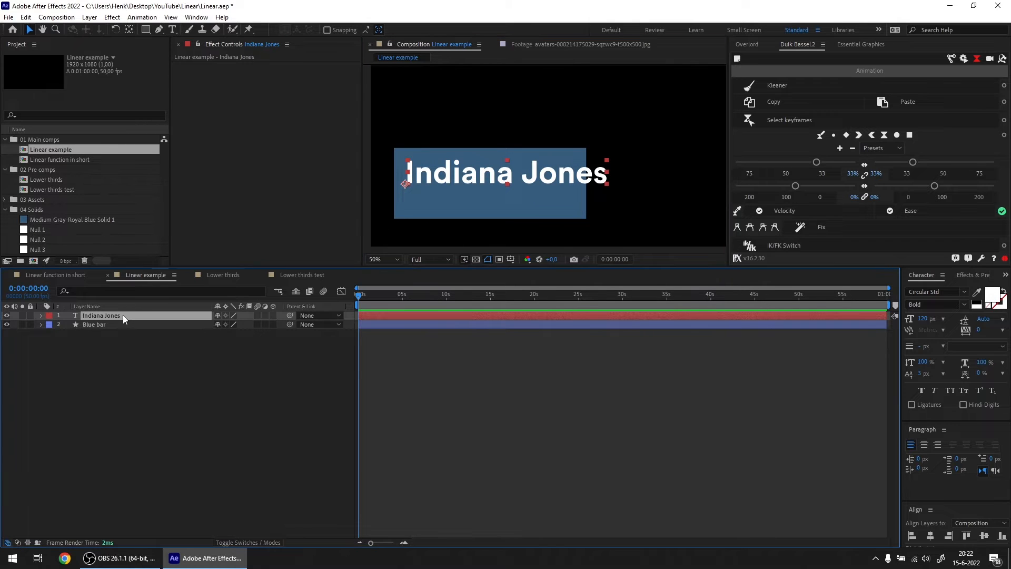
pyautogui.click(146, 30)
pyautogui.moveTo(389, 149)
pyautogui.mouseDown()
pyautogui.moveTo(591, 219)
pyautogui.moveTo(647, 193)
pyautogui.moveTo(713, 192)
pyautogui.mouseUp()
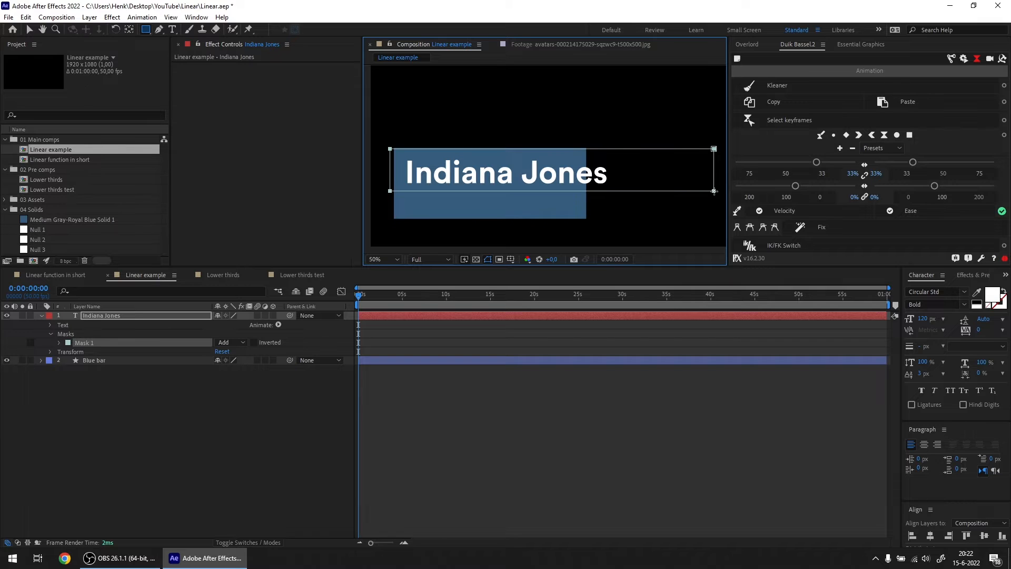
pyautogui.press('v')
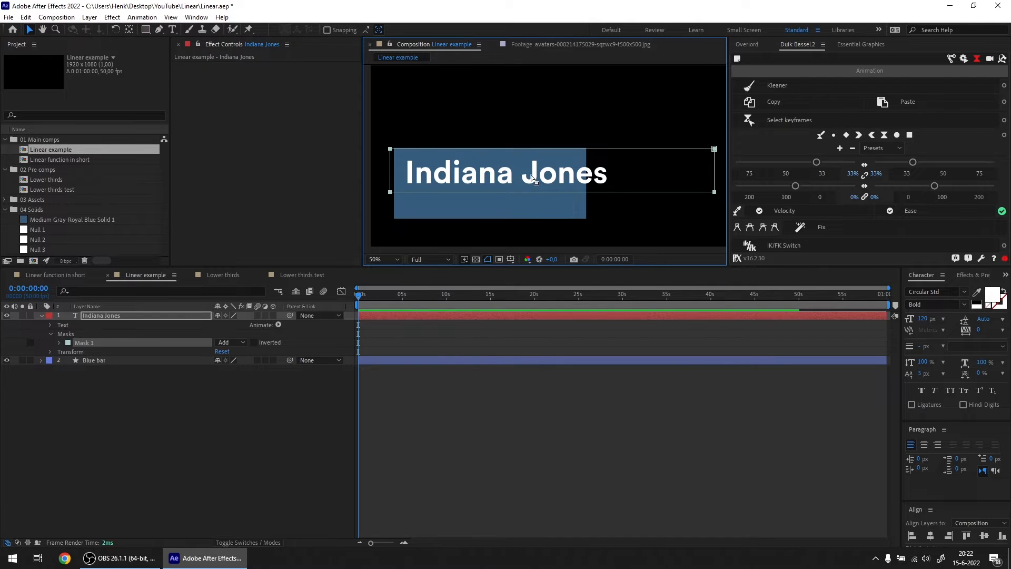
# - Insert the test letters jy after Indiana to have descenders for checking the mask
pyautogui.doubleClick(531, 175)
pyautogui.click(514, 177)
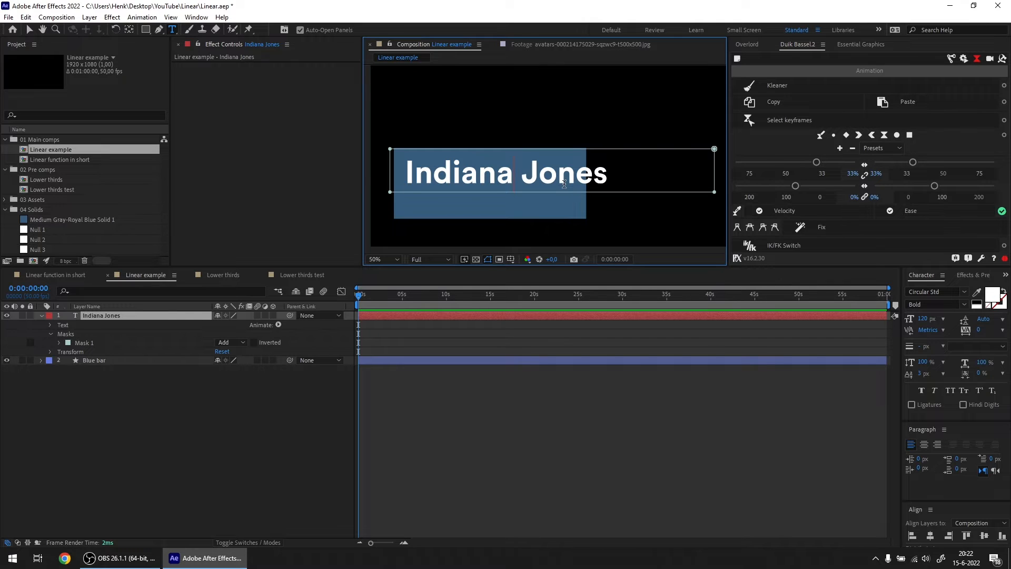
pyautogui.write('jy')
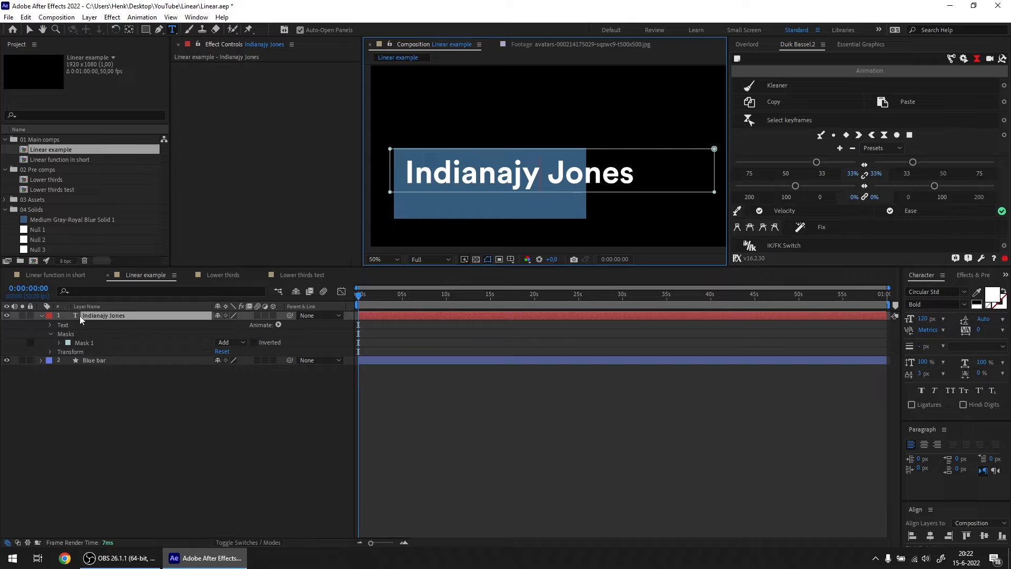
# - Raise the mask's bottom edge to just below the descenders and extend its right edge toward the frame's side
pyautogui.click(76, 343)
pyautogui.click(59, 342)
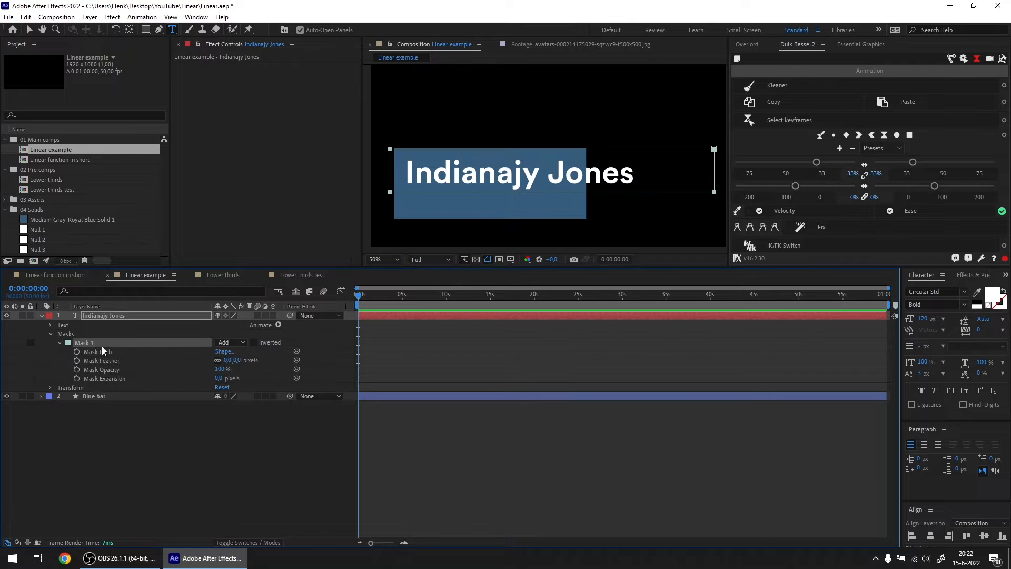
pyautogui.press('v')
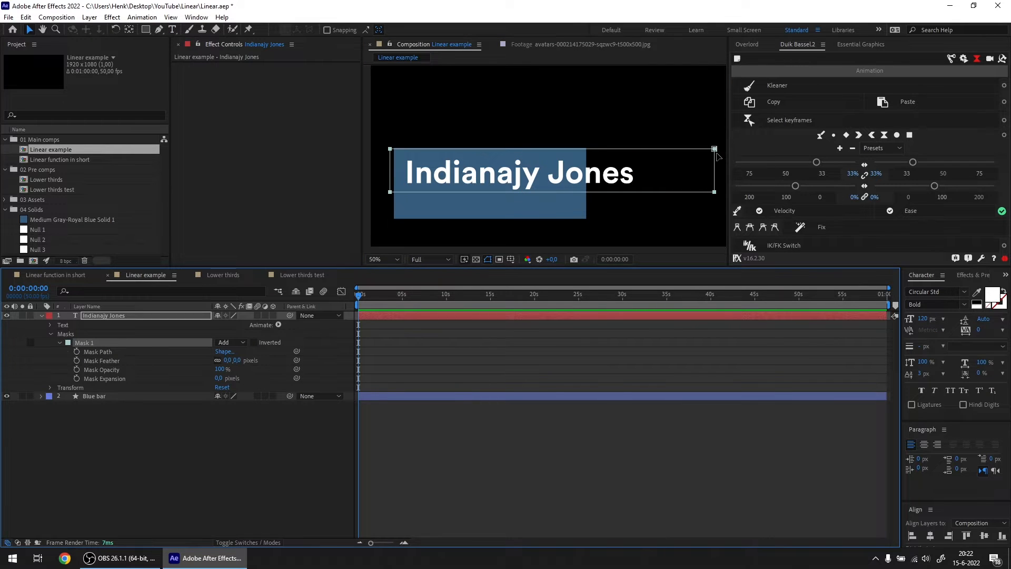
pyautogui.scroll(4, 551, 190)
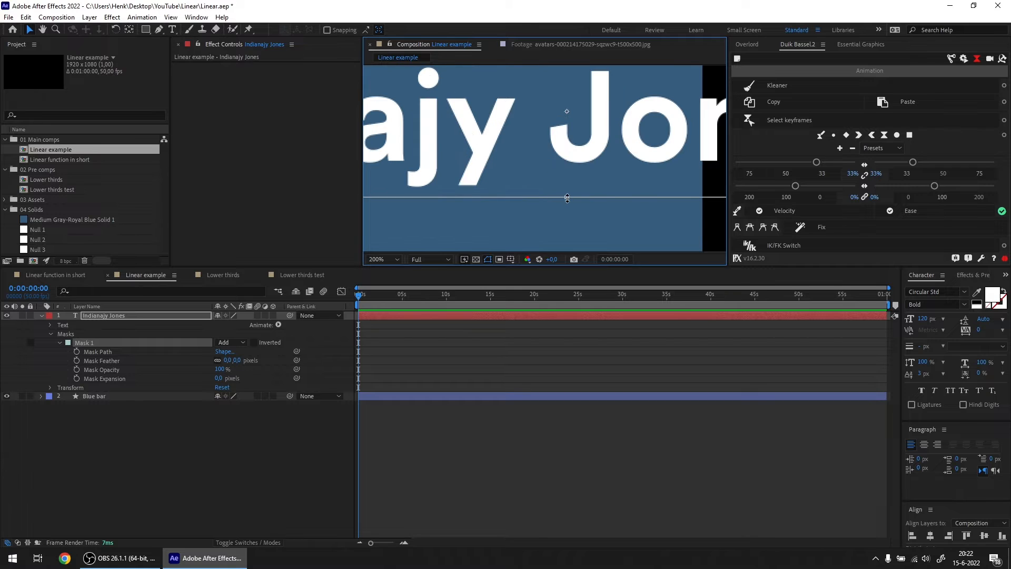
pyautogui.moveTo(567, 197); pyautogui.dragTo(571, 188)
pyautogui.scroll(-6, 570, 188)
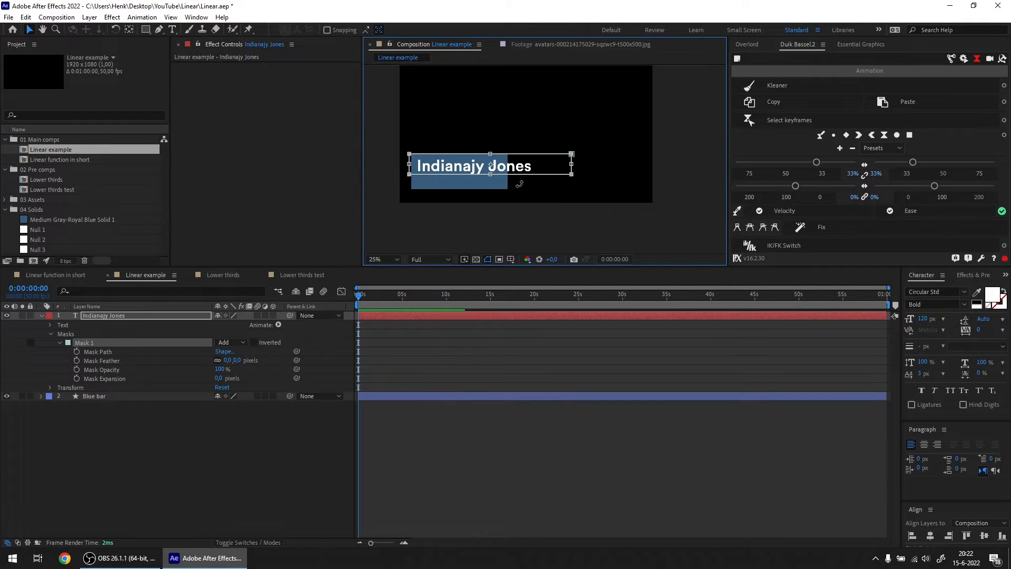
pyautogui.moveTo(571, 164); pyautogui.dragTo(619, 167)
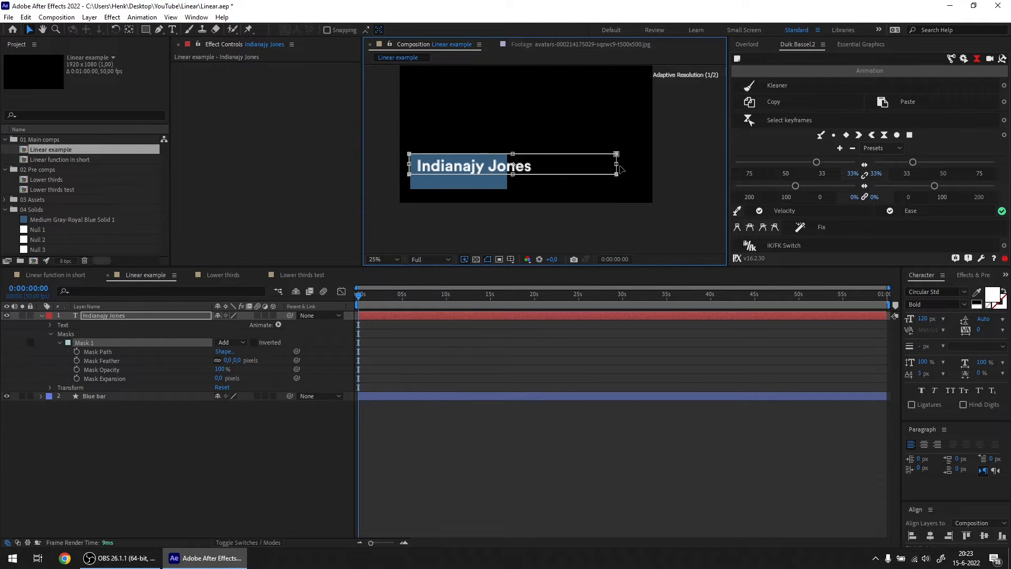
pyautogui.scroll(2, 429, 158)
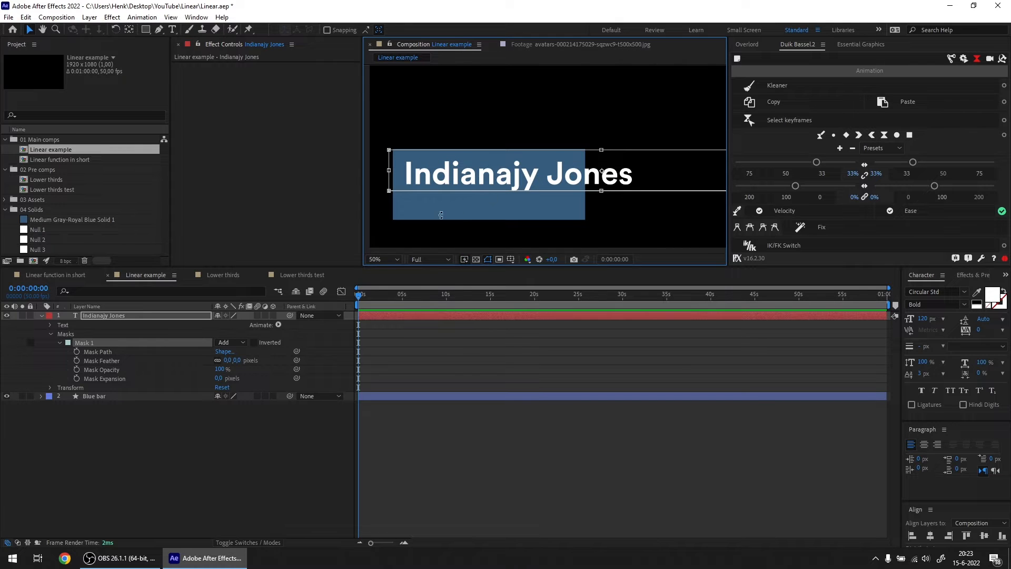
# - Remove the test letters jy so the text reads Indiana Jones
pyautogui.doubleClick(530, 179)
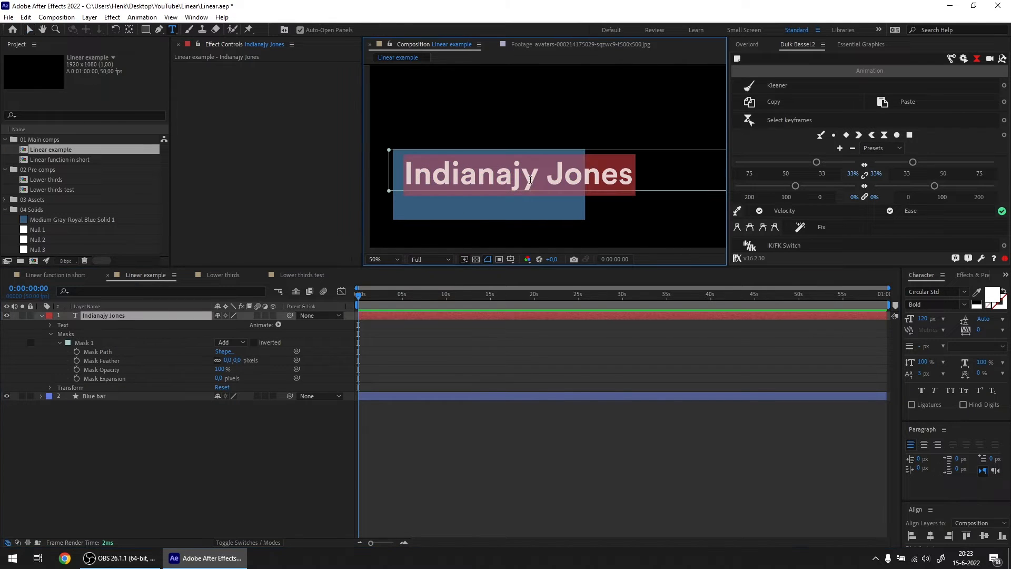
pyautogui.click(538, 180)
pyautogui.press('BackSpace')
pyautogui.press('BackSpace')
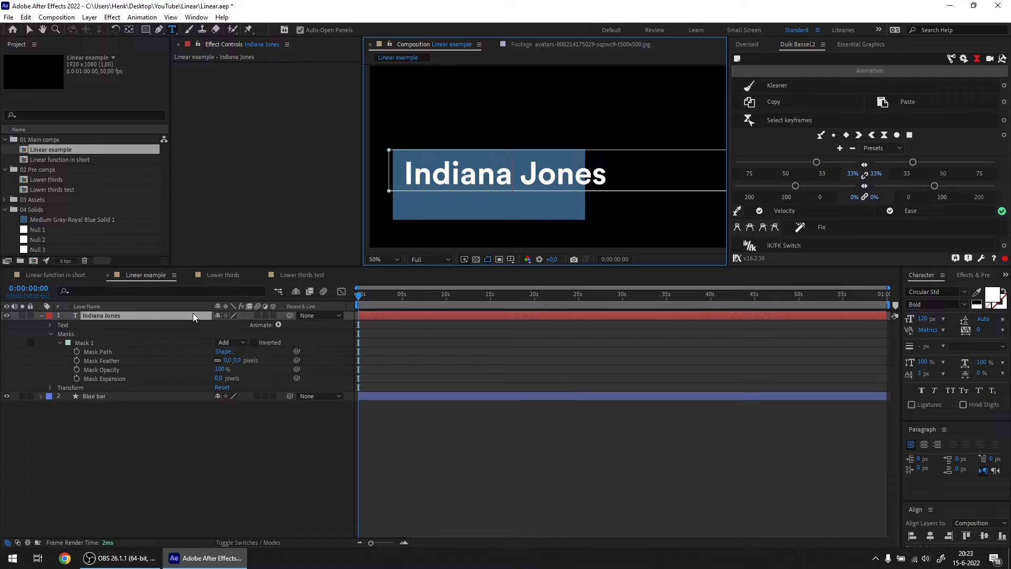
# - Add a Position animator to the text and set its offset to 0, 129, below the mask
pyautogui.click(102, 314)
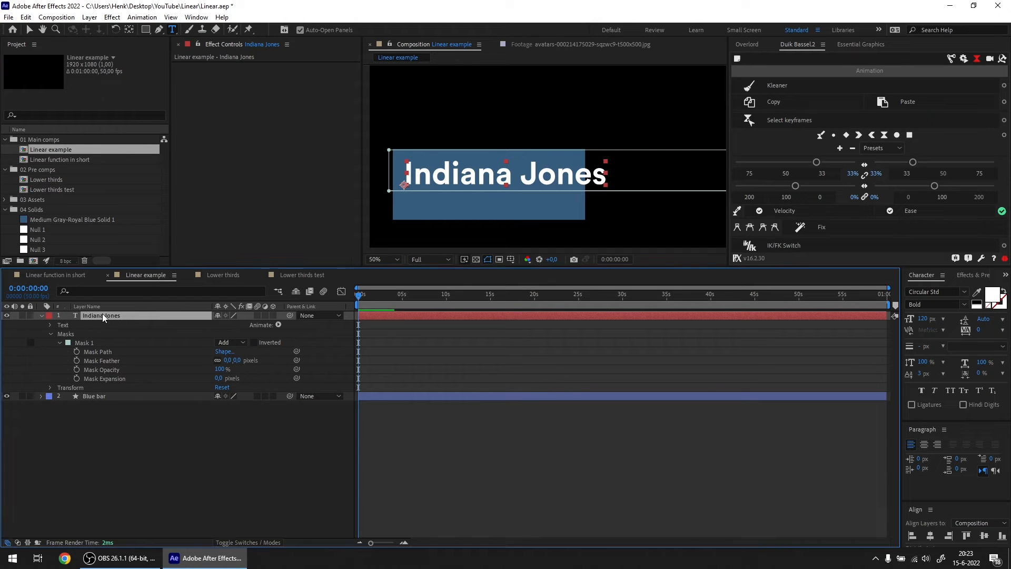
pyautogui.click(277, 324)
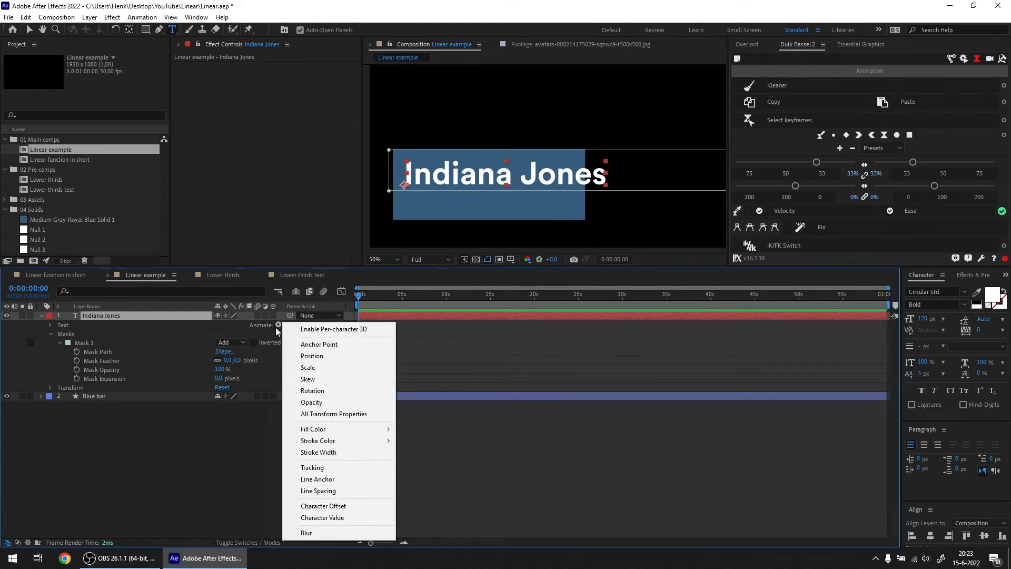
pyautogui.click(320, 354)
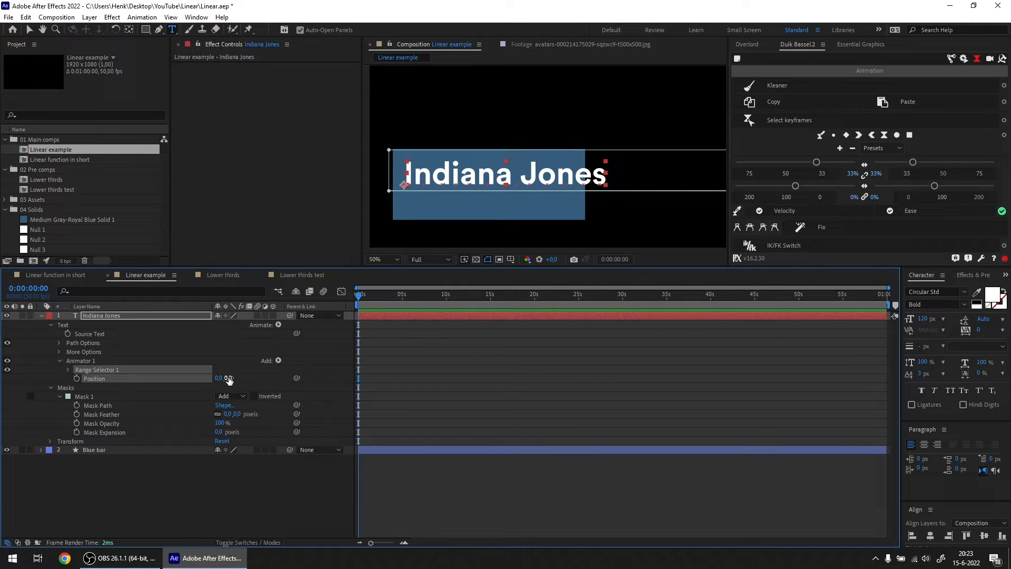
pyautogui.moveTo(229, 379); pyautogui.dragTo(296, 378)
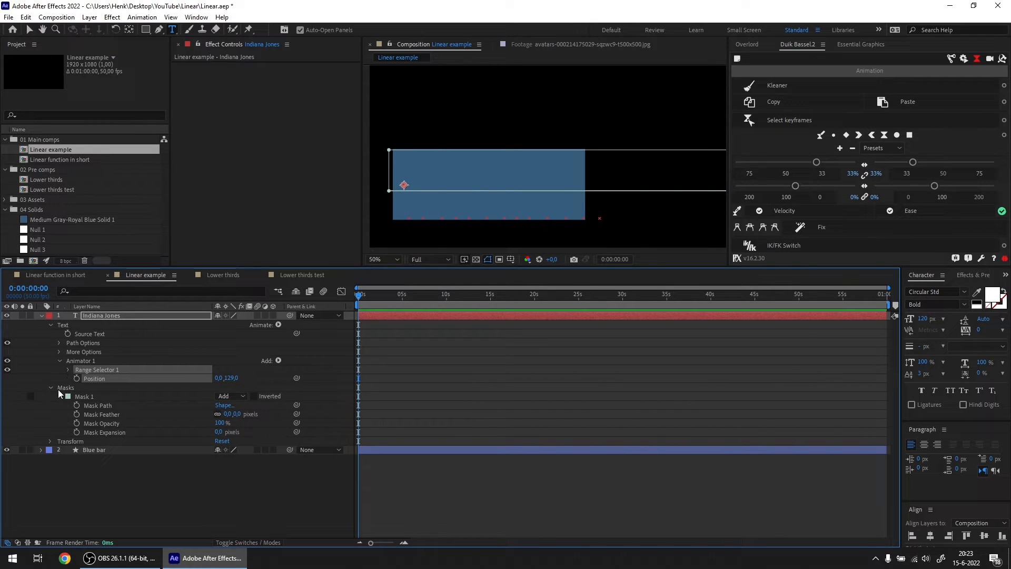
# - Base the animator's range selector on Lines and add an End keyframe of 100% at time 0
pyautogui.click(69, 369)
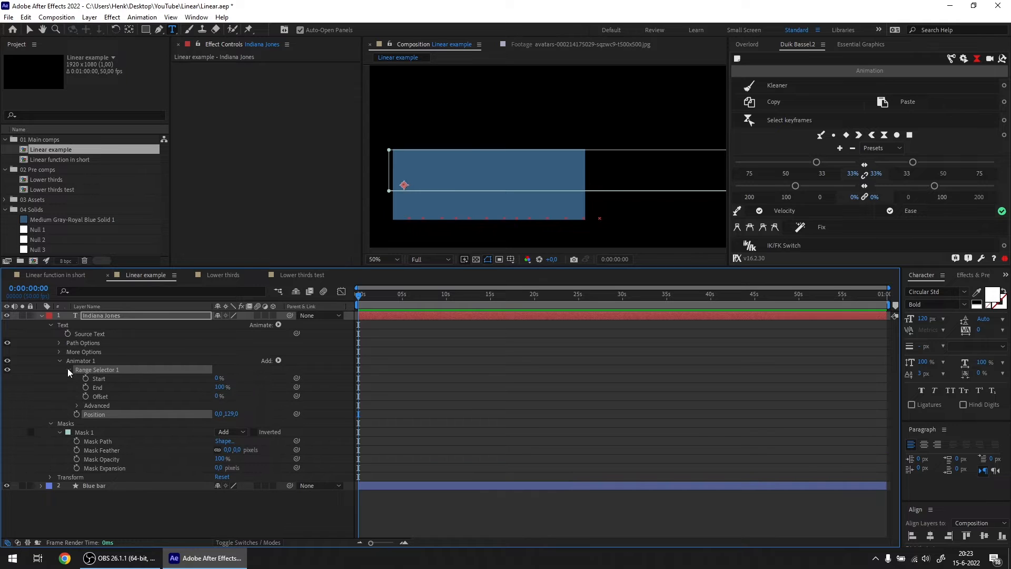
pyautogui.click(77, 406)
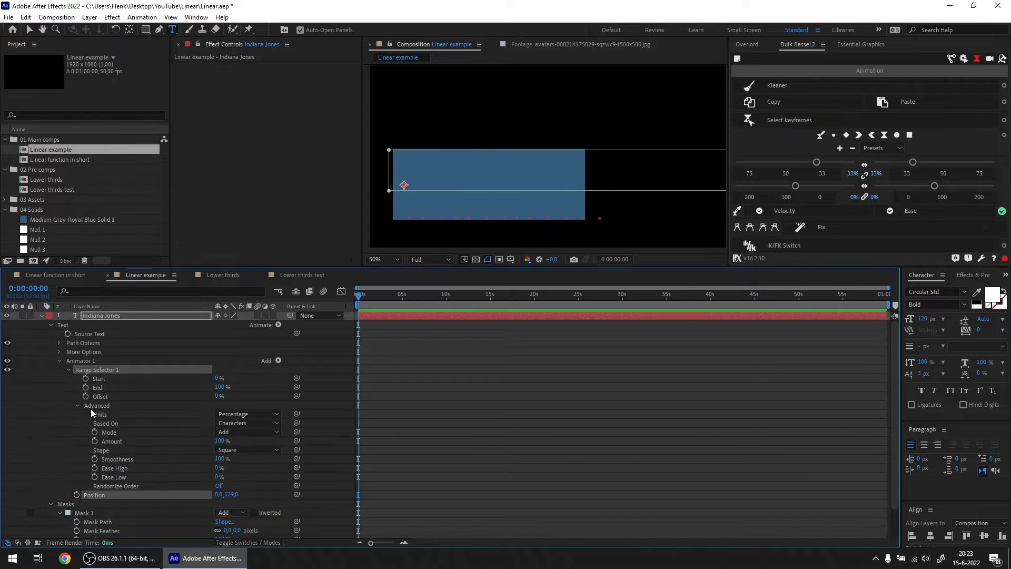
pyautogui.click(242, 423)
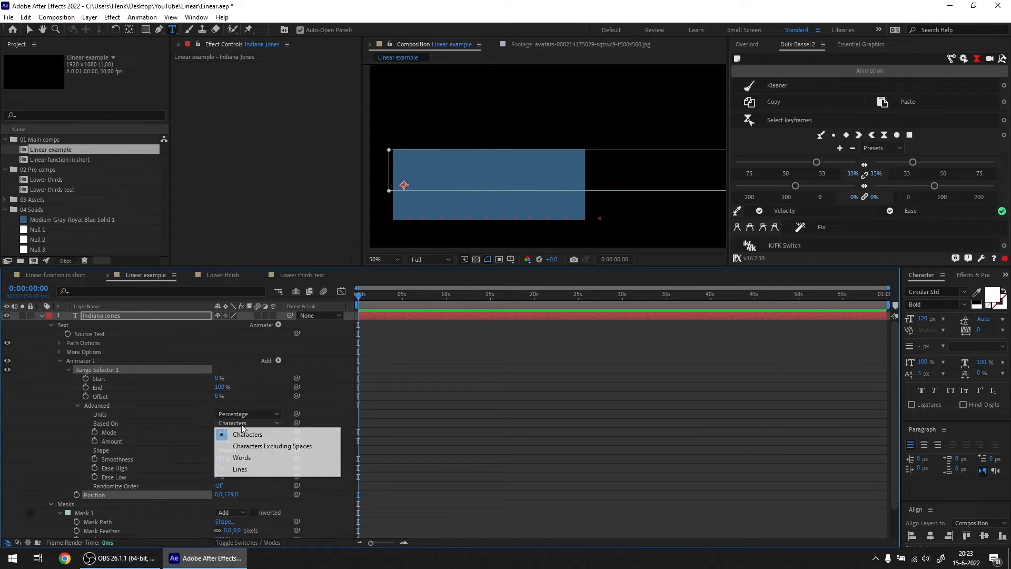
pyautogui.click(245, 470)
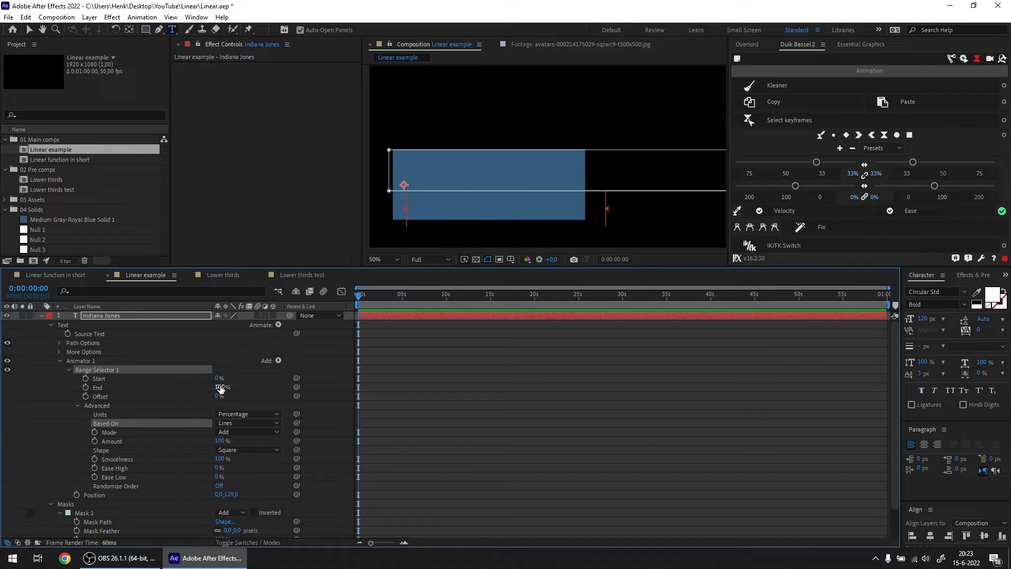
pyautogui.moveTo(222, 388); pyautogui.dragTo(250, 392)
pyautogui.click(85, 387)
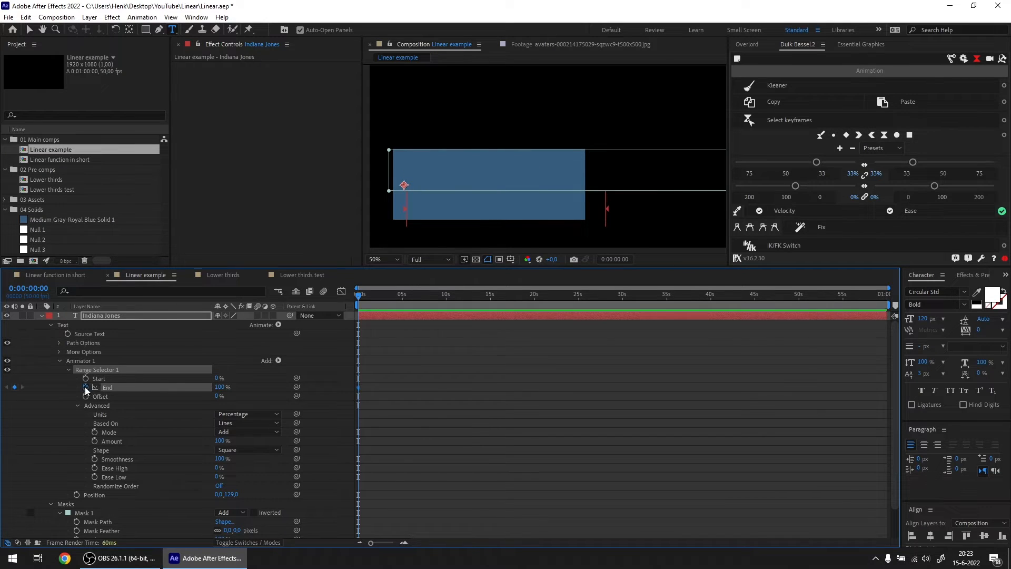
# - Shorten the work area to about 10 seconds and trim the composition to it
pyautogui.click(373, 294)
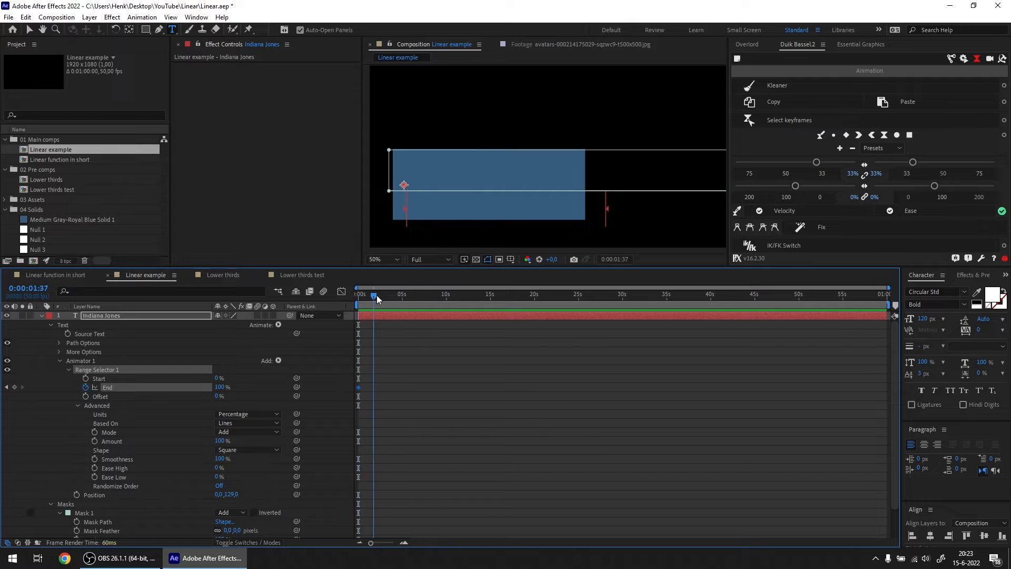
pyautogui.moveTo(872, 307)
pyautogui.mouseDown()
pyautogui.moveTo(401, 305)
pyautogui.moveTo(407, 315)
pyautogui.moveTo(450, 314)
pyautogui.mouseUp()
pyautogui.rightClick(418, 305)
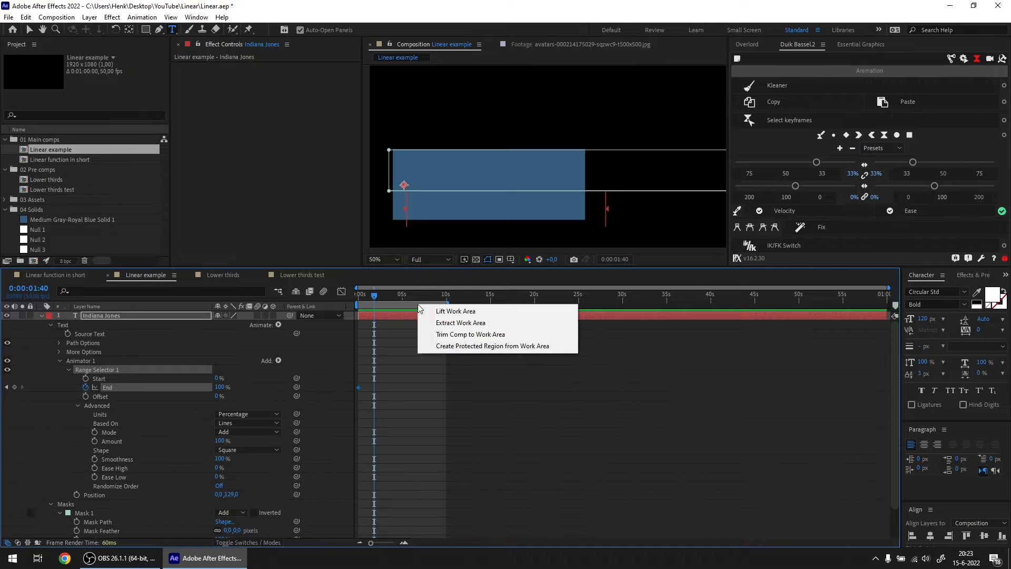
pyautogui.click(470, 336)
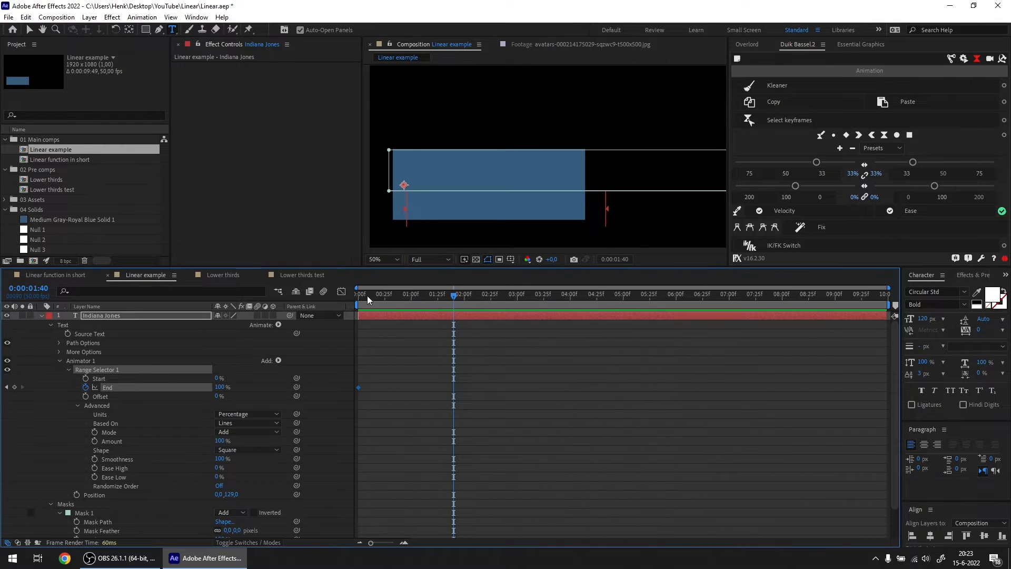
# - Add a second End keyframe of 0% at 0:00:01:08 and preview the text reveal
pyautogui.moveTo(369, 299); pyautogui.dragTo(420, 305)
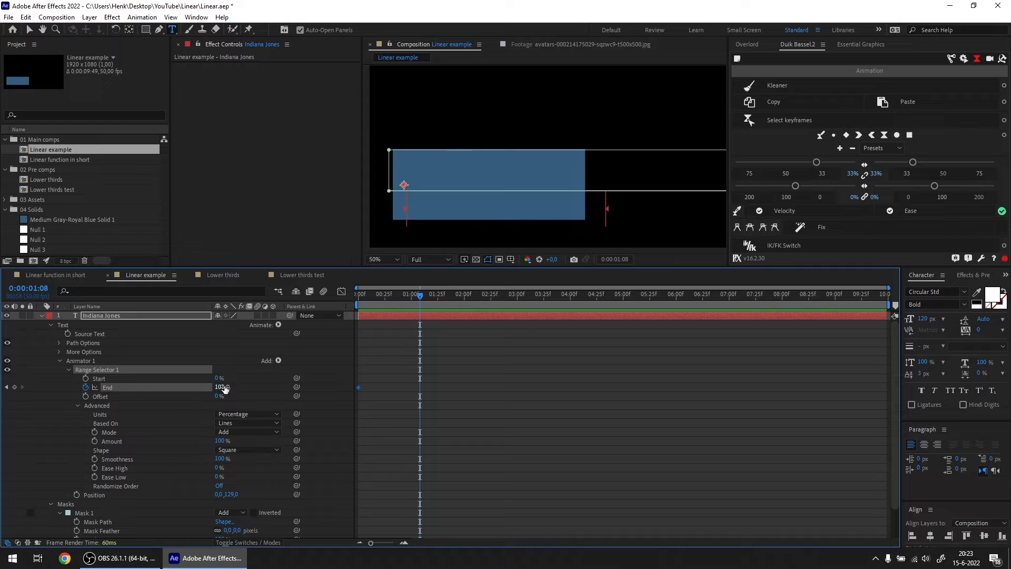
pyautogui.moveTo(223, 388); pyautogui.dragTo(115, 396)
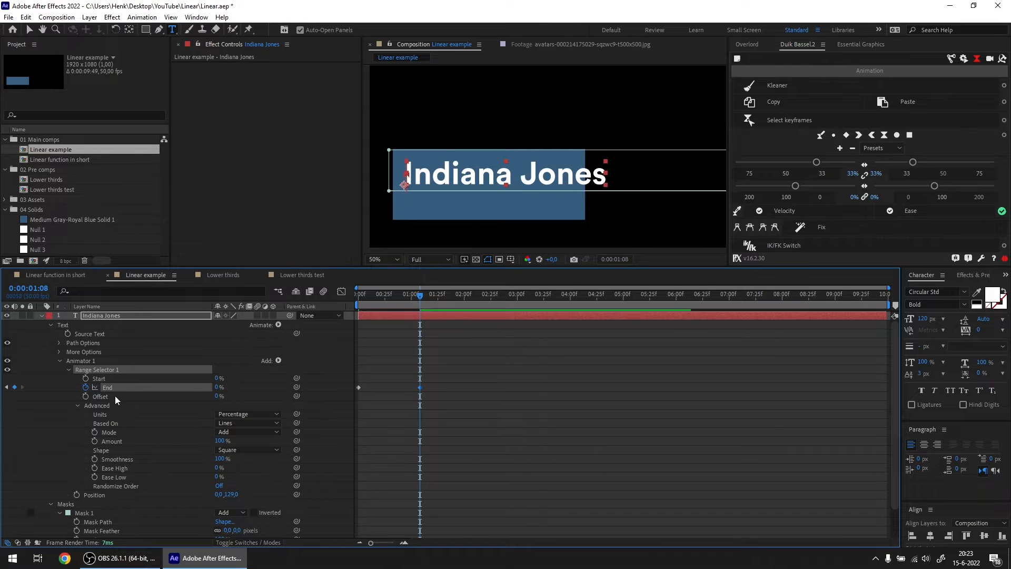
pyautogui.moveTo(390, 295); pyautogui.dragTo(436, 303)
pyautogui.press('space')
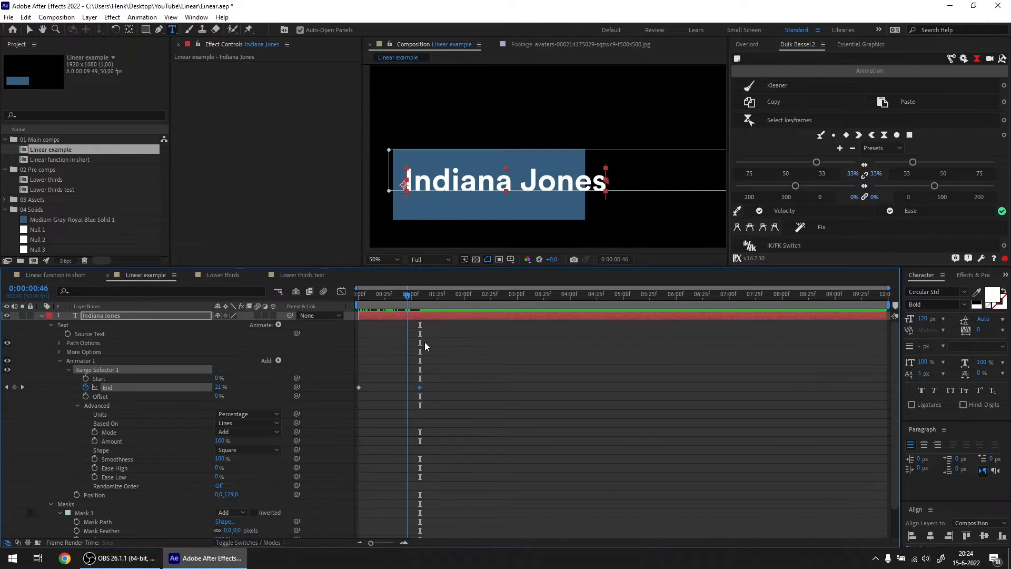
pyautogui.press('space')
# - Ease the second End keyframe with the second Duik ease influence set to 66%, and play back the result
pyautogui.moveTo(407, 379); pyautogui.dragTo(456, 415)
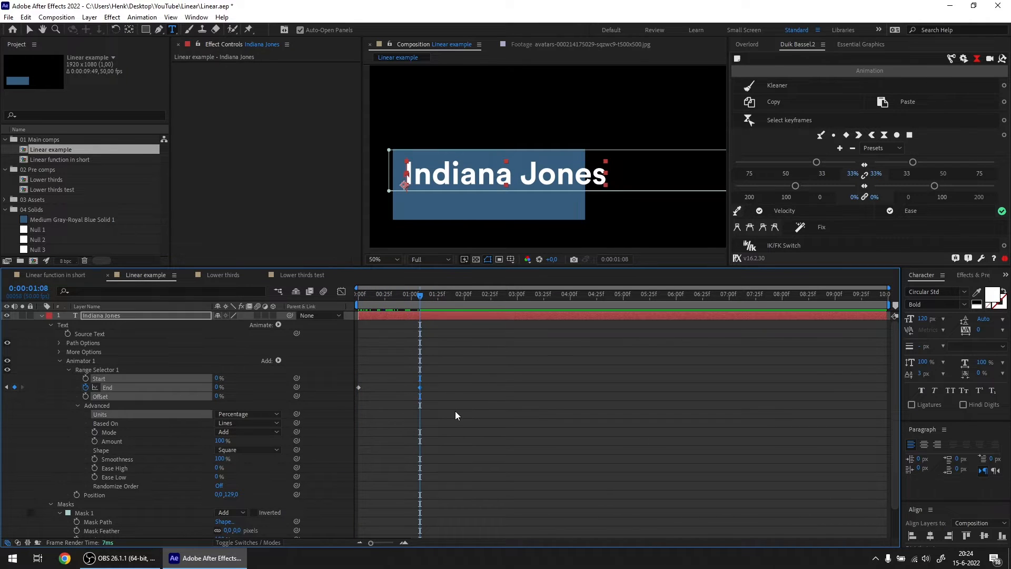
pyautogui.click(876, 175)
pyautogui.write('66')
pyautogui.press('Return')
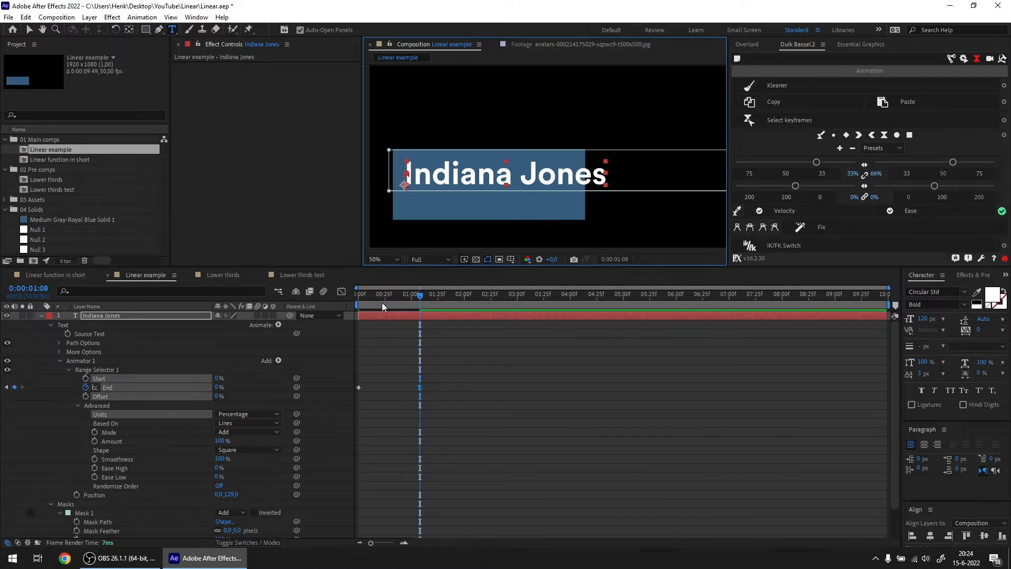
pyautogui.moveTo(378, 296); pyautogui.dragTo(245, 306)
pyautogui.press('space')
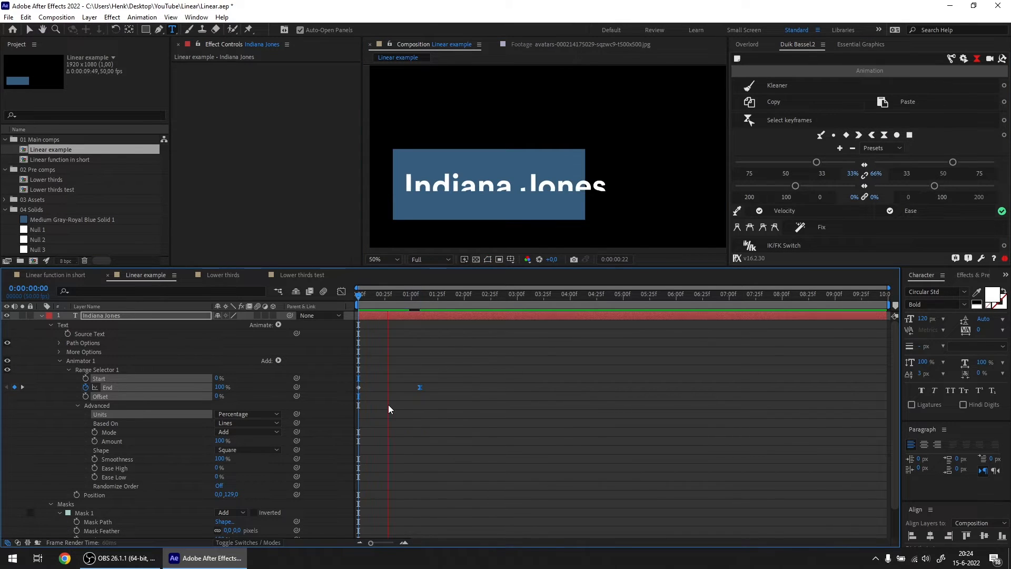
pyautogui.press('space')
# - Shorten the text reveal by moving the second End keyframe to about frame 15, previewing the timing
pyautogui.moveTo(420, 387); pyautogui.dragTo(379, 399)
pyautogui.scroll(3, 368, 370)
pyautogui.scroll(-1, 429, 380)
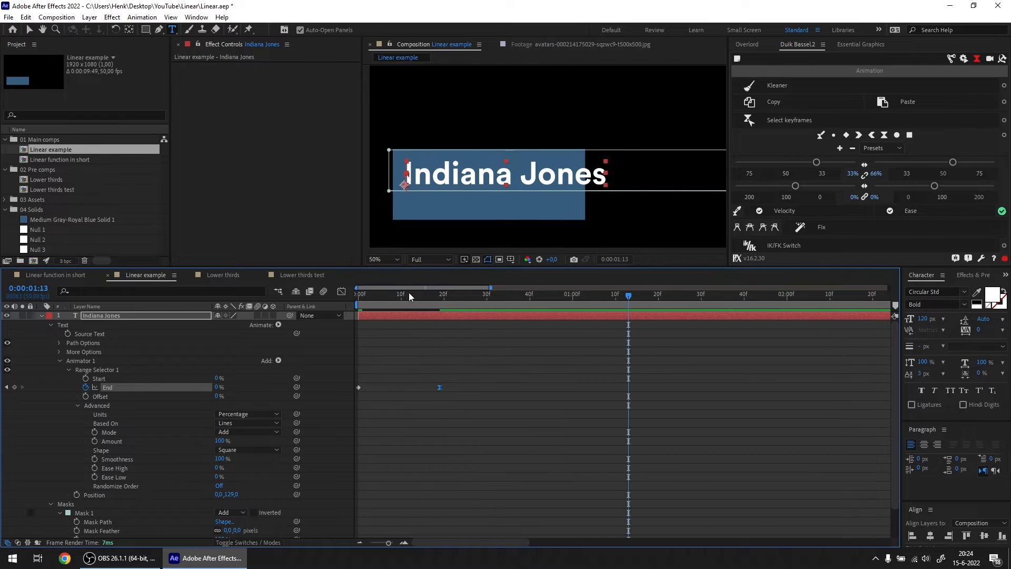
pyautogui.press('Home')
pyautogui.moveTo(439, 387); pyautogui.dragTo(401, 392)
pyautogui.press('space')
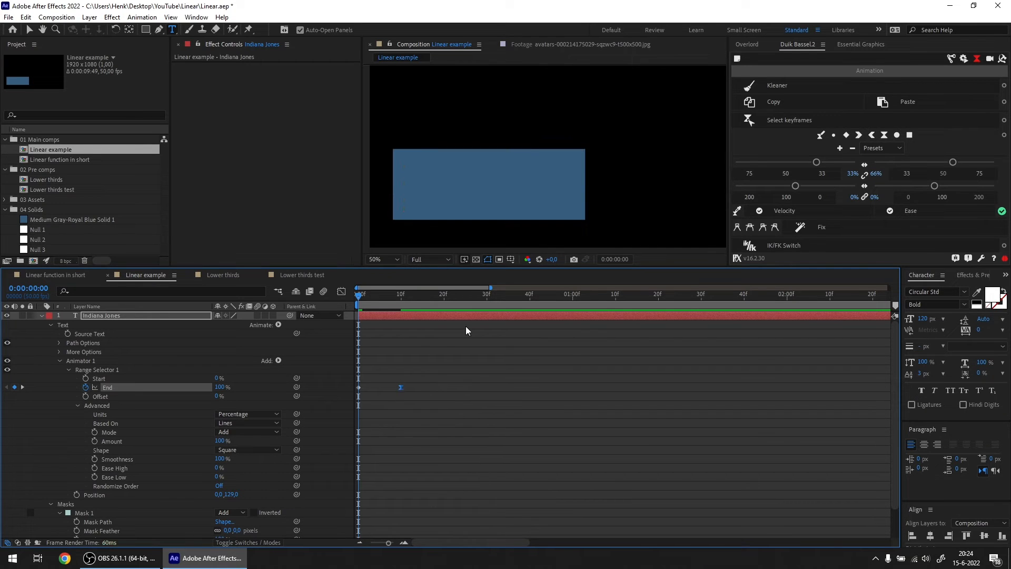
pyautogui.press('space')
pyautogui.press('space')
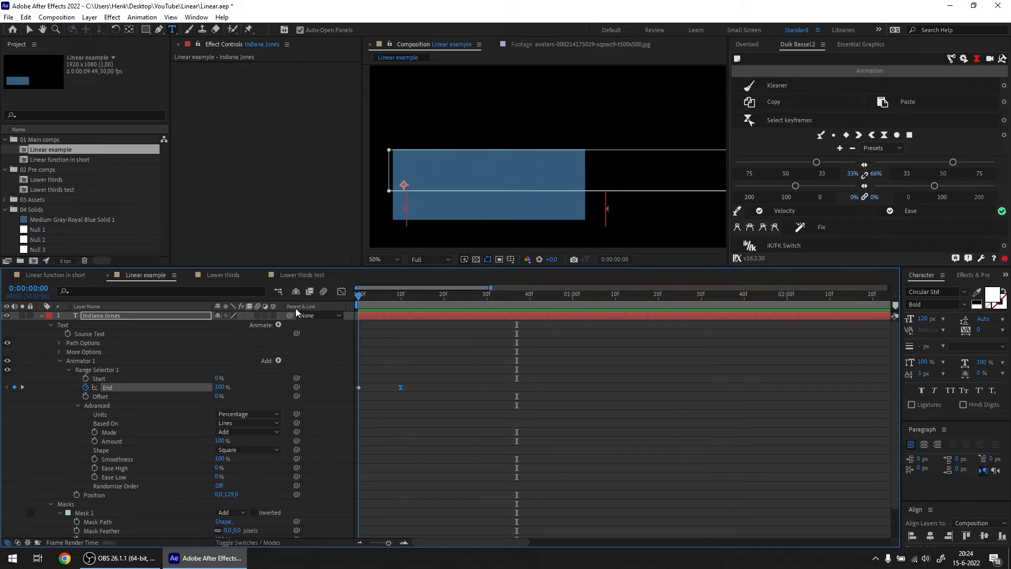
pyautogui.press('space')
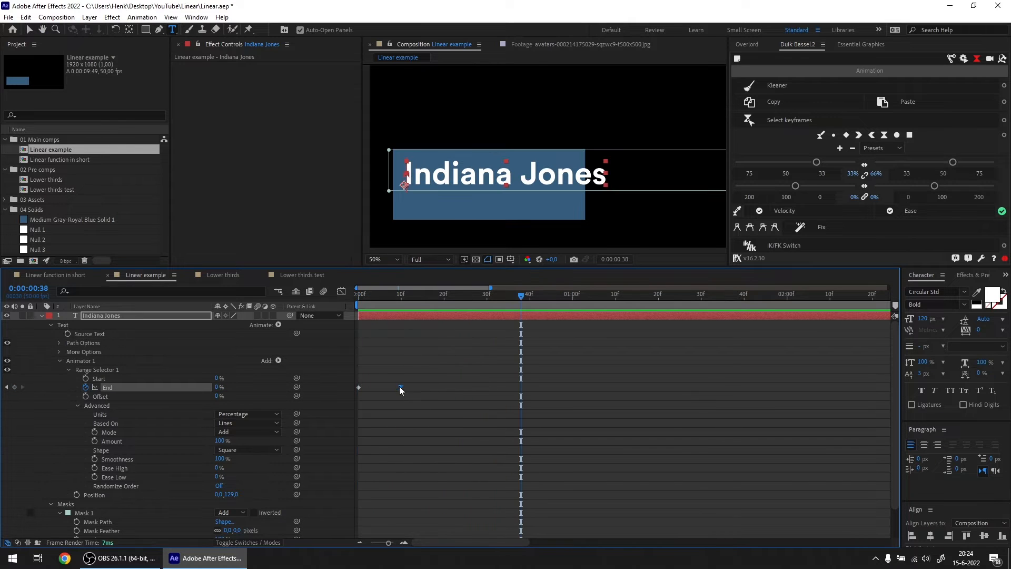
pyautogui.moveTo(399, 387); pyautogui.dragTo(421, 387)
pyautogui.press('space')
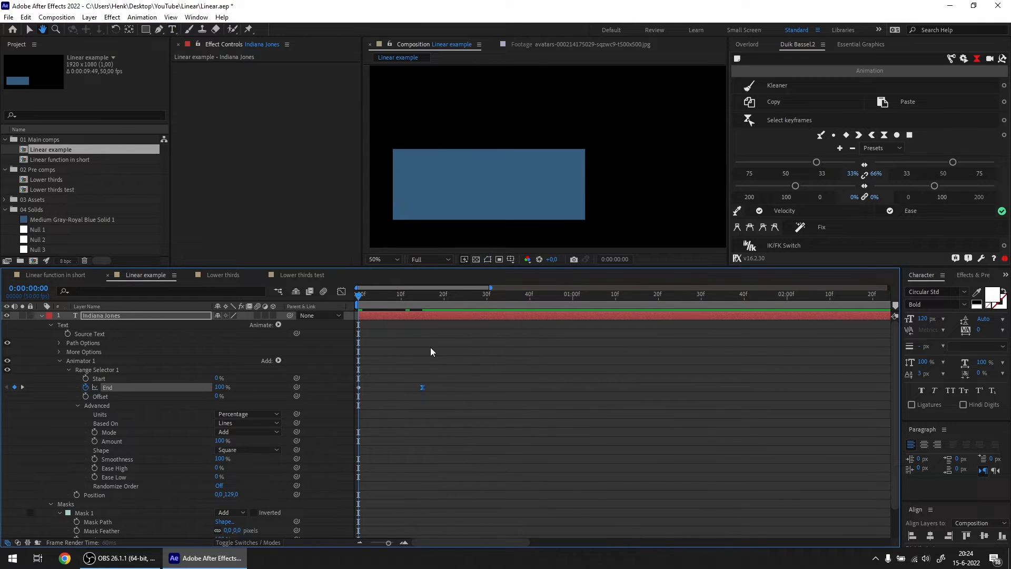
pyautogui.press('space')
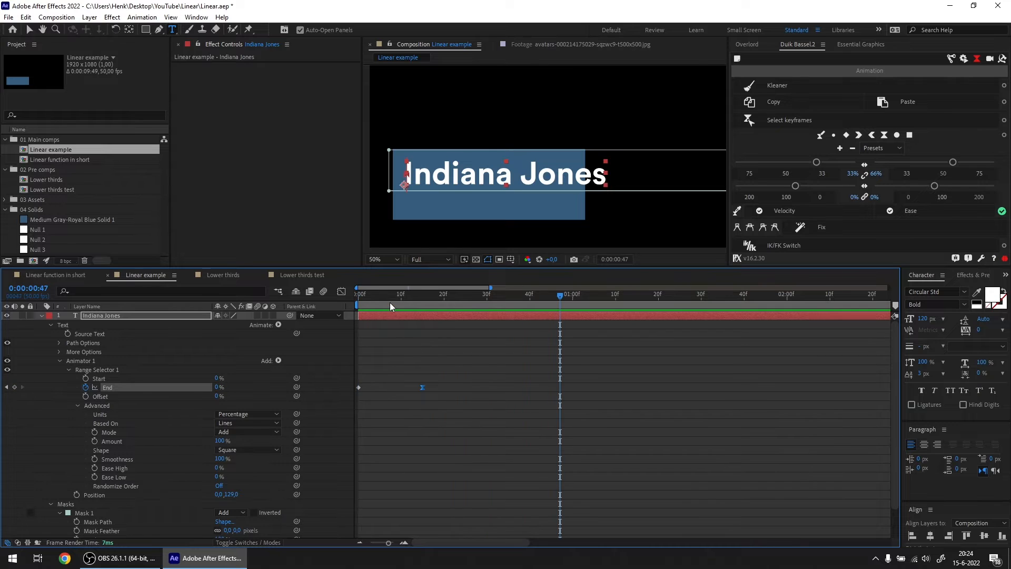
# - Duplicate the Indiana Jones text layer and rename the copy Subtitle
pyautogui.click(59, 360)
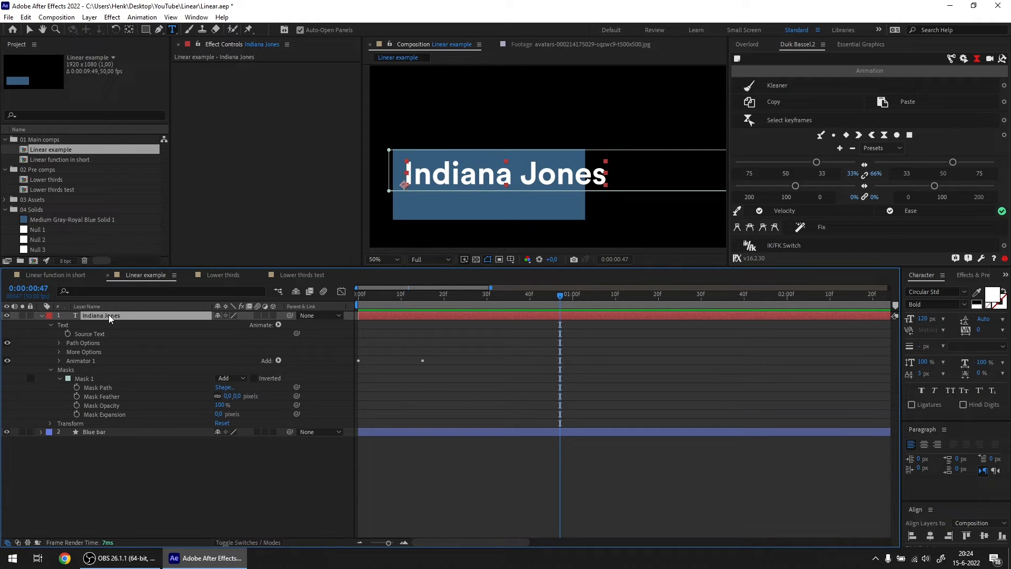
pyautogui.hotkey('ctrl', 'd')
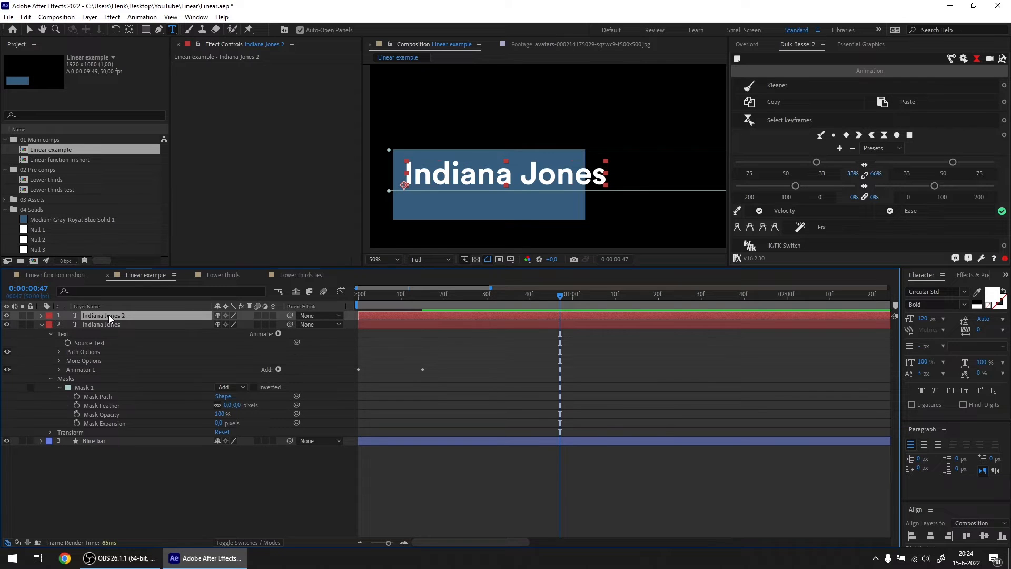
pyautogui.press('Return')
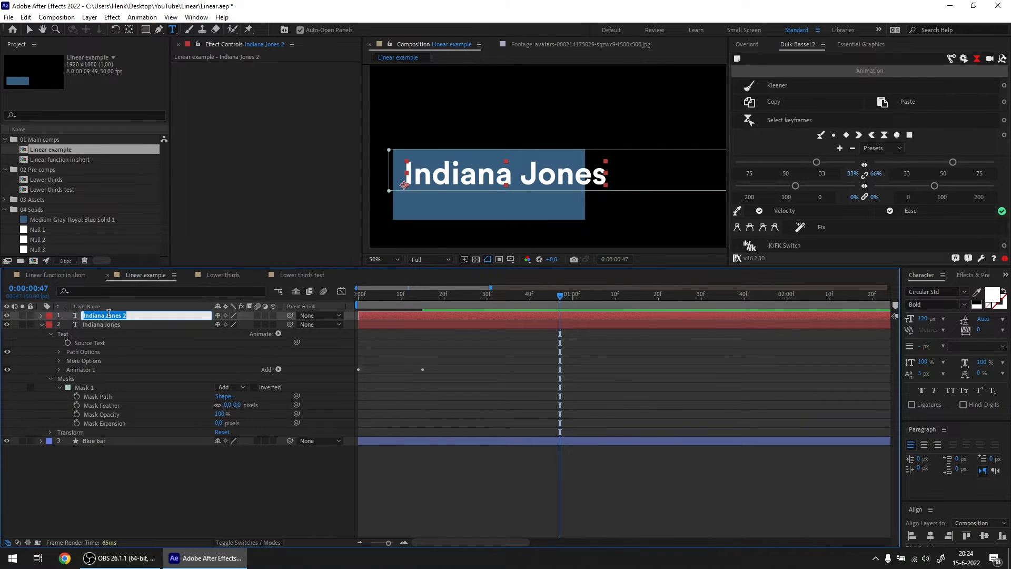
pyautogui.write('Subtitle')
pyautogui.press('Return')
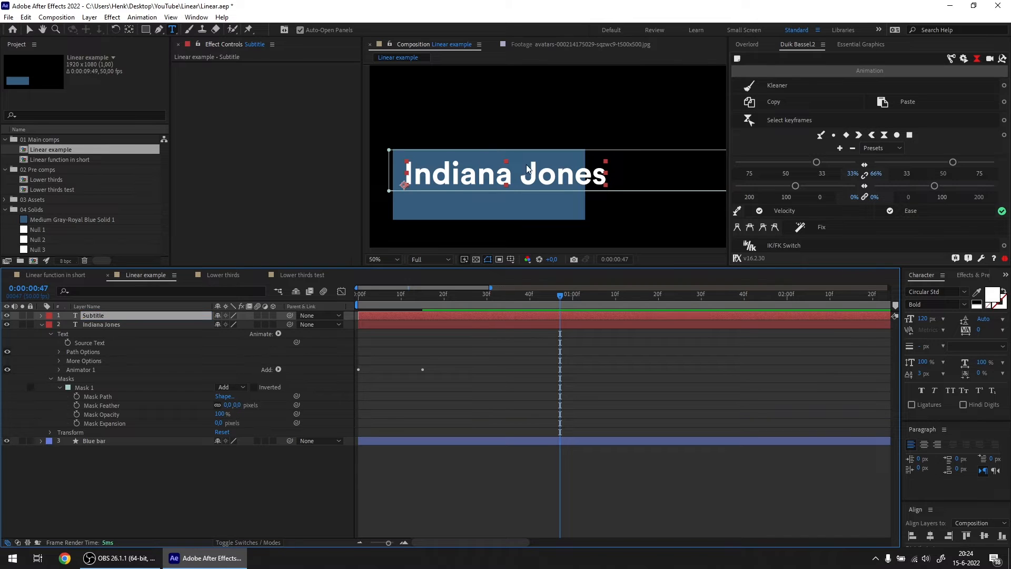
# - Move the Subtitle text below the name and set its Scale to 70%
pyautogui.press('v')
pyautogui.moveTo(533, 183); pyautogui.dragTo(533, 217)
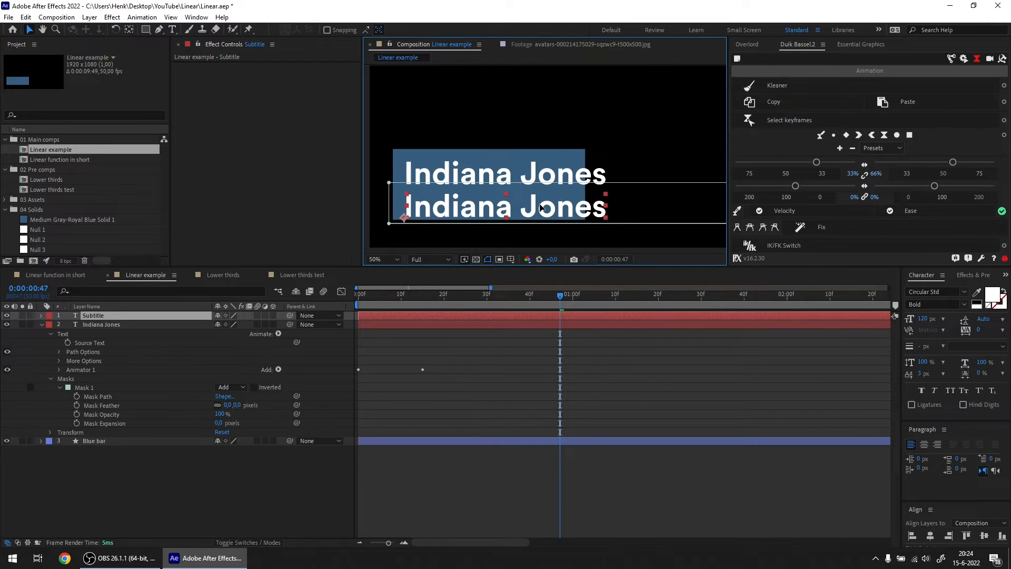
pyautogui.click(100, 315)
pyautogui.press('s')
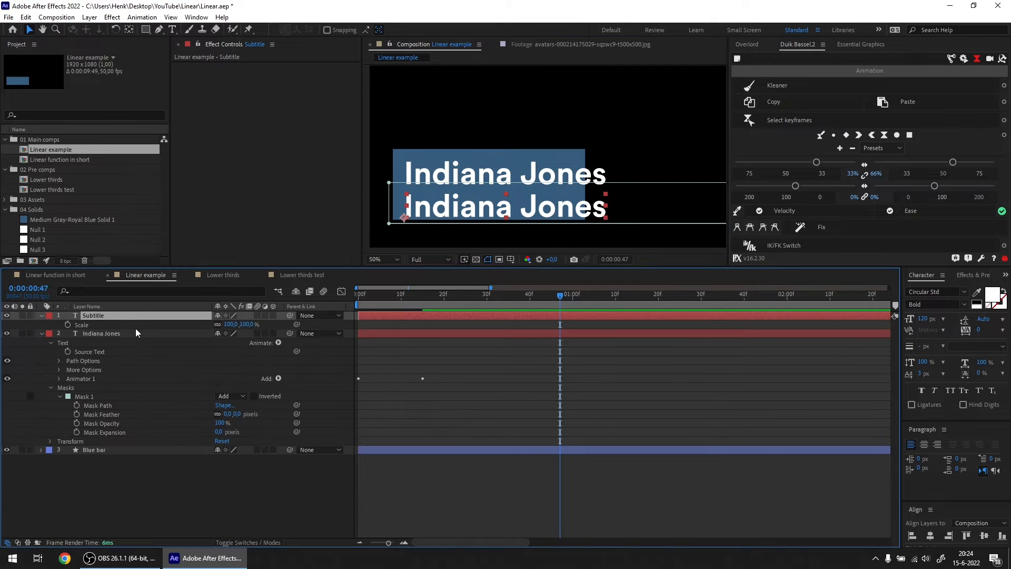
pyautogui.click(231, 324)
pyautogui.write('90')
pyautogui.press('Return')
pyautogui.write('80')
pyautogui.press('Return')
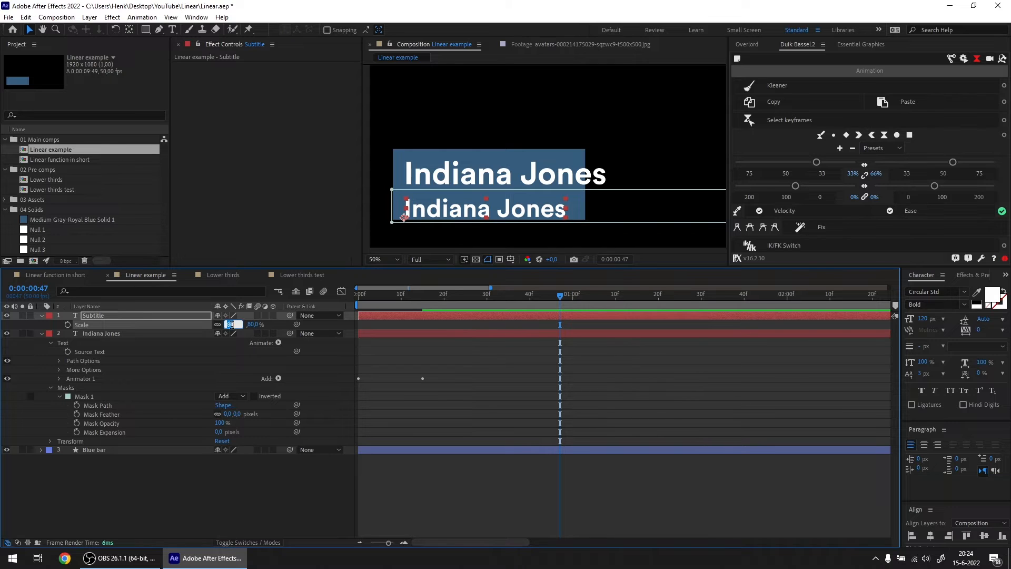
pyautogui.write('70')
pyautogui.press('Return')
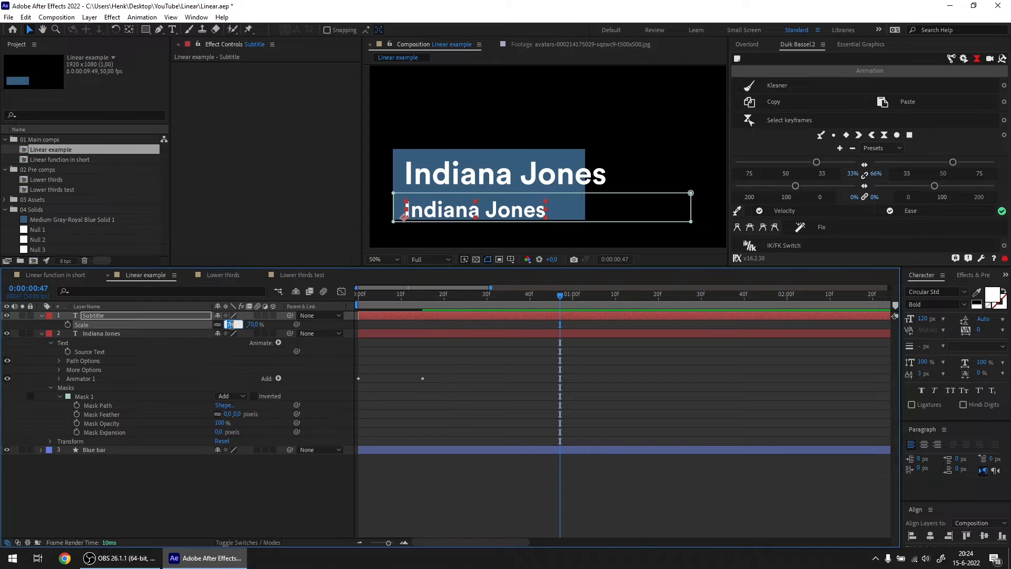
# - Nudge the Subtitle text up so it sits closer beneath the name
pyautogui.click(101, 310)
pyautogui.doubleClick(466, 210)
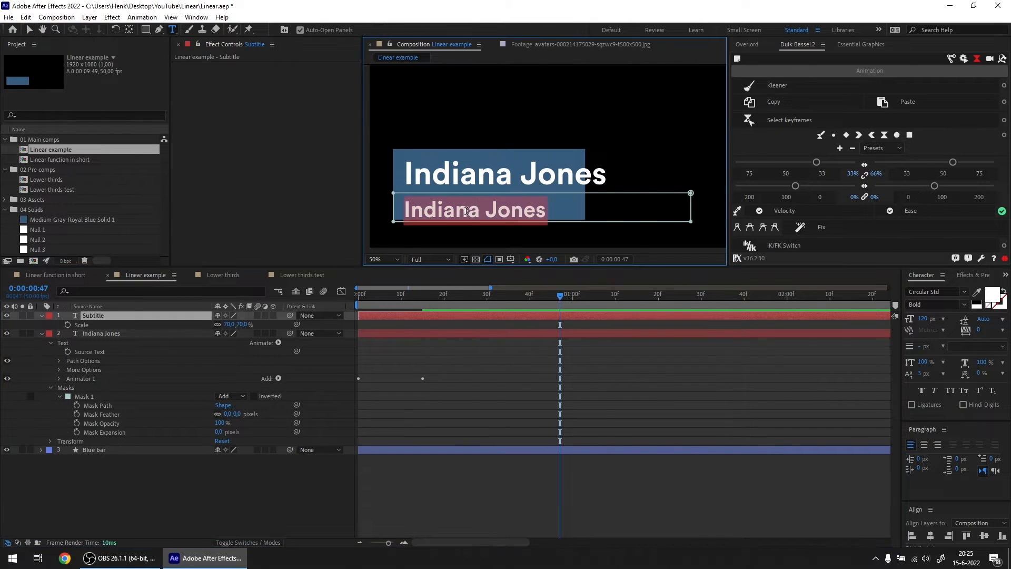
pyautogui.press('Escape')
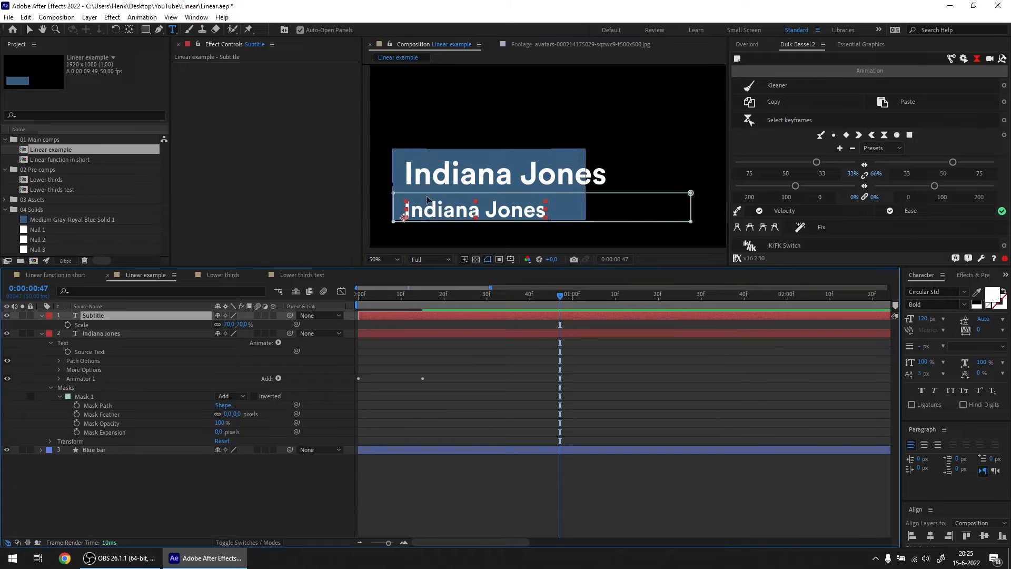
pyautogui.press('v')
pyautogui.moveTo(448, 213); pyautogui.dragTo(449, 205)
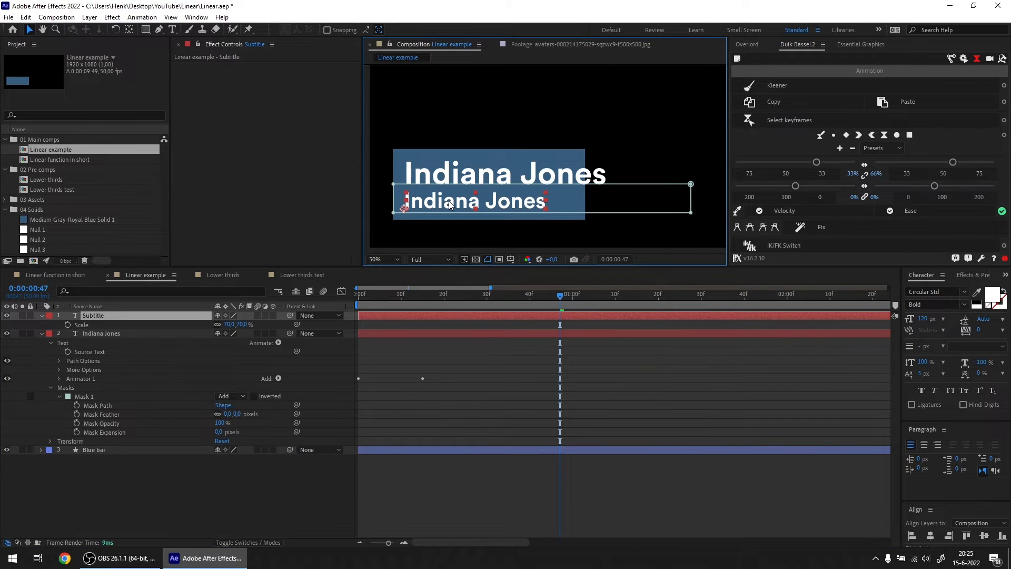
# - Replace the Subtitle layer's text with "and the Last Crusade"
pyautogui.doubleClick(449, 201)
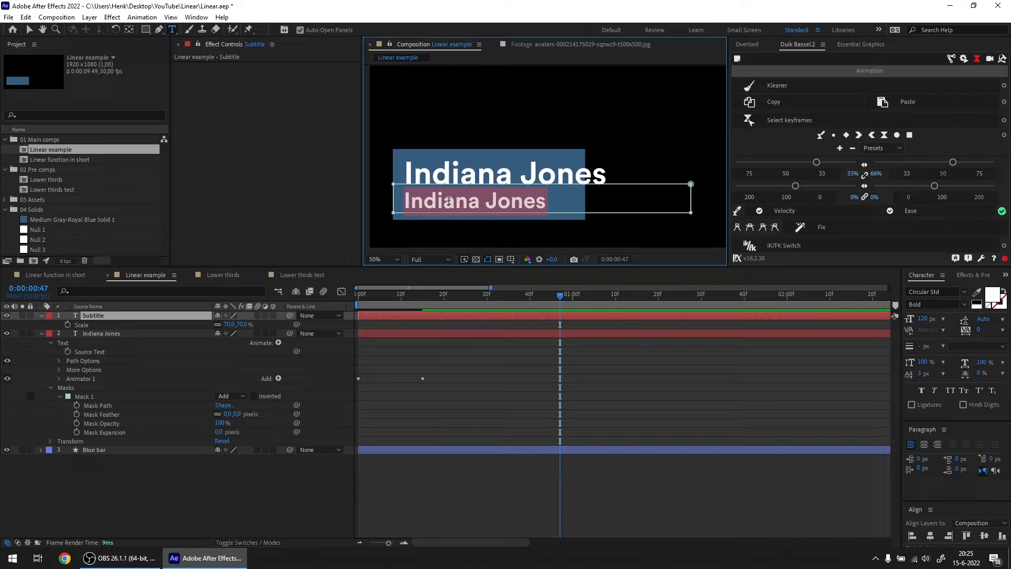
pyautogui.write('and the')
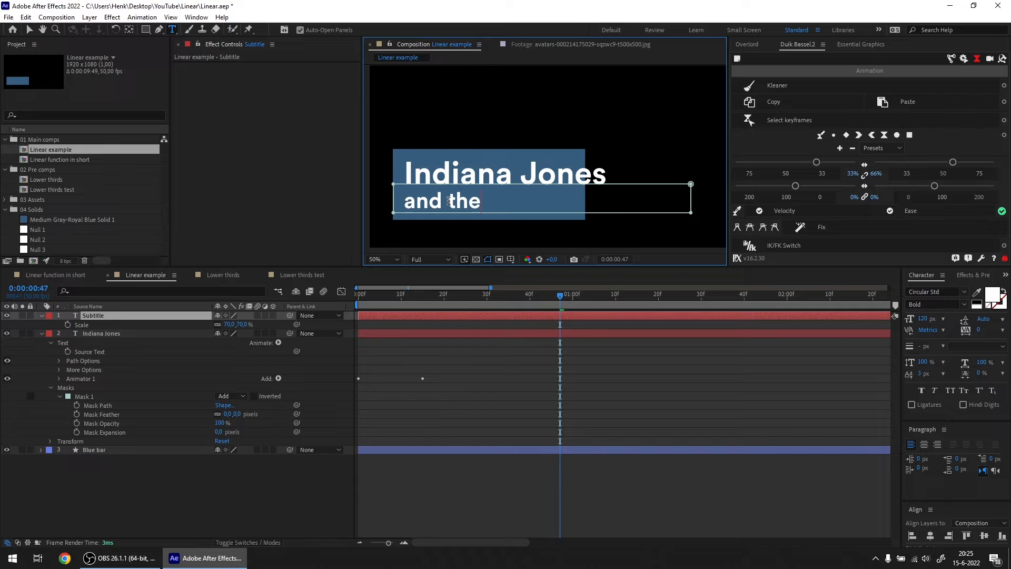
pyautogui.write('Last Crusade')
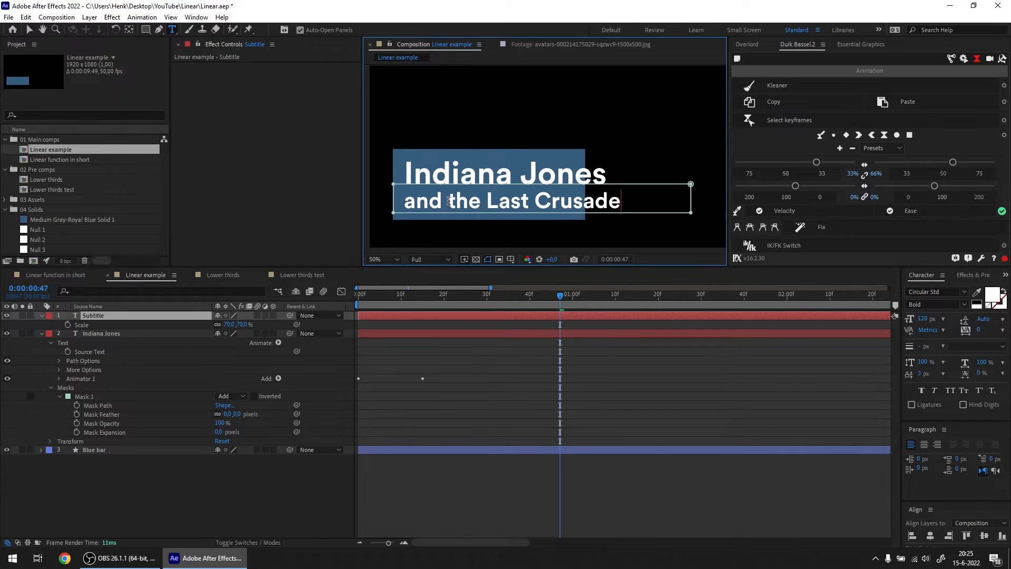
pyautogui.click(87, 313)
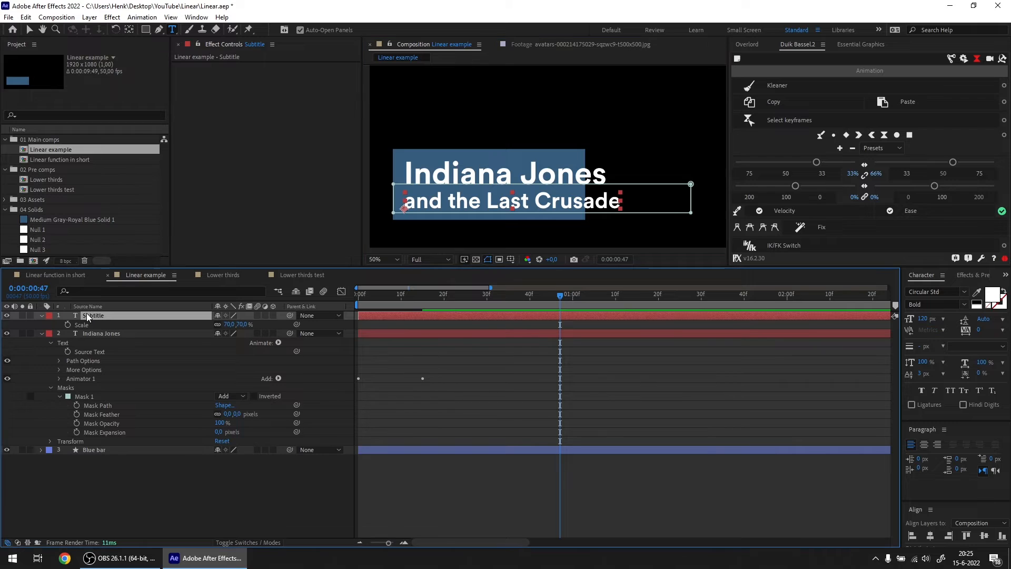
# - Rename the Indiana Jones text layer Title
pyautogui.click(109, 334)
pyautogui.press('Return')
pyautogui.write('Title')
pyautogui.press('Return')
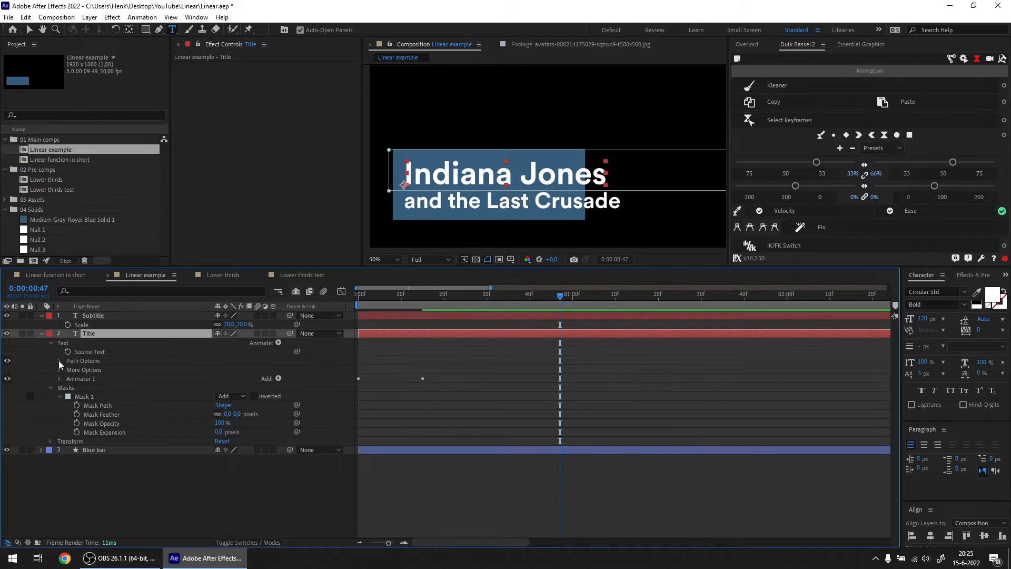
# - Widen the Blue bar layer's rectangle to 980 so it extends past both lines of text
pyautogui.click(103, 449)
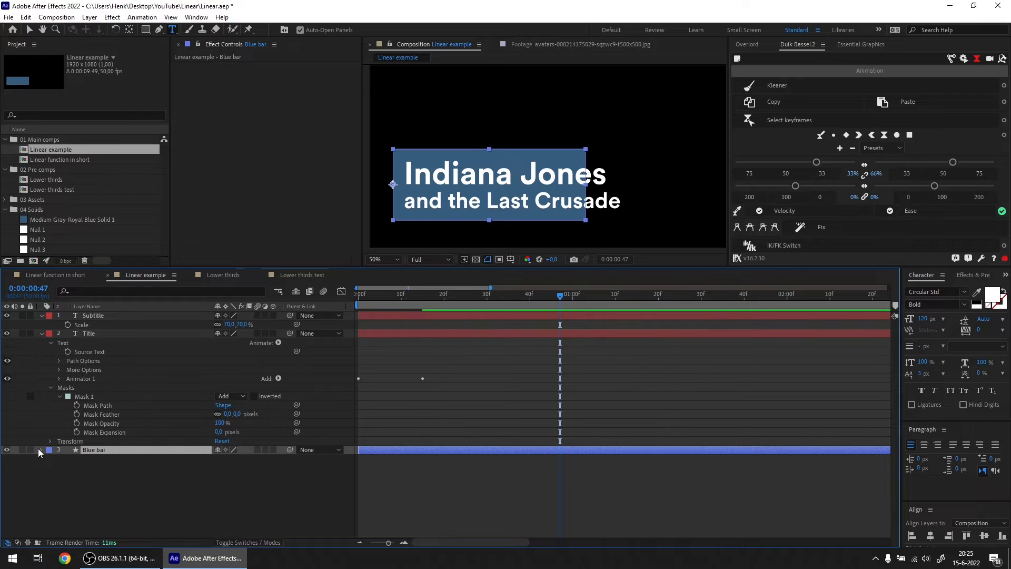
pyautogui.click(40, 449)
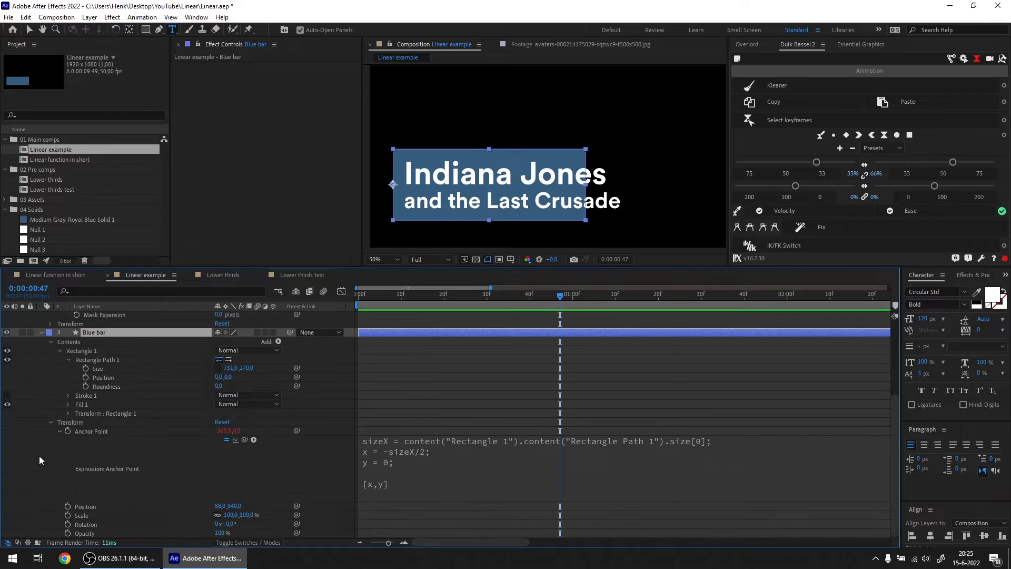
pyautogui.click(51, 422)
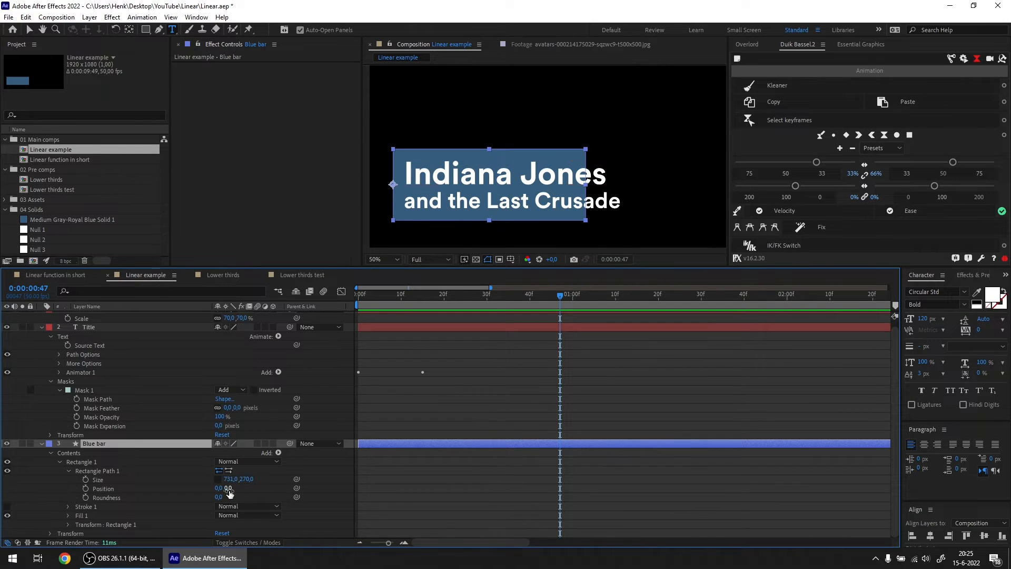
pyautogui.moveTo(229, 481); pyautogui.dragTo(370, 482)
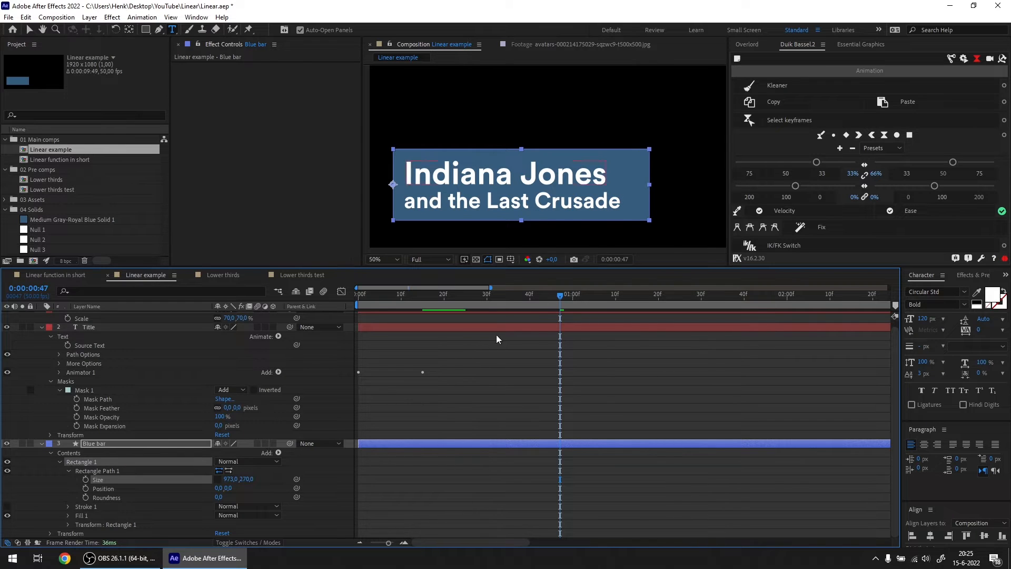
pyautogui.press('v')
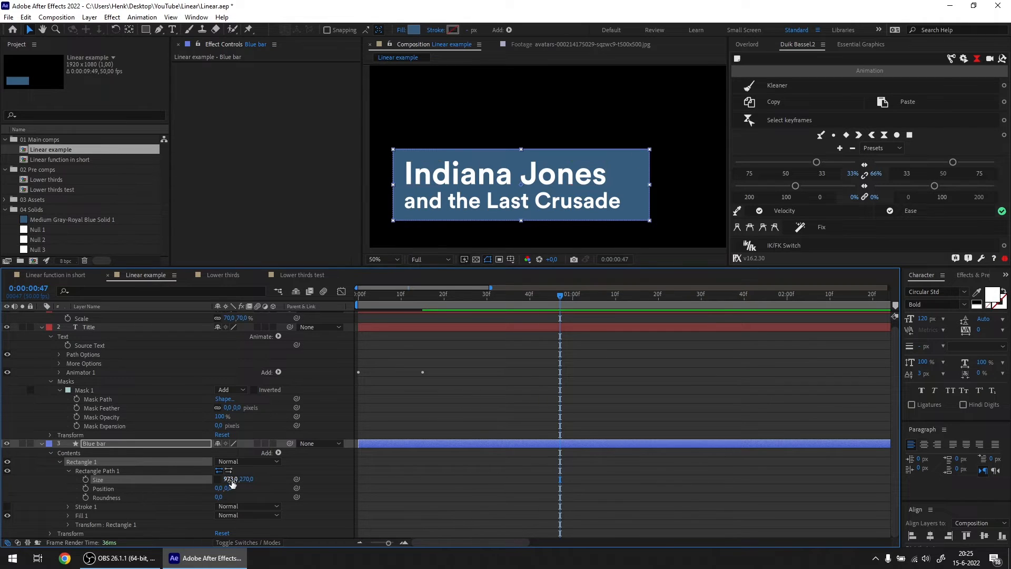
pyautogui.write('980')
pyautogui.press('Return')
# - Delay the Subtitle layer's End keyframes by about four frames relative to the Title's and preview the animation
pyautogui.click(379, 295)
pyautogui.moveTo(314, 299); pyautogui.dragTo(383, 299)
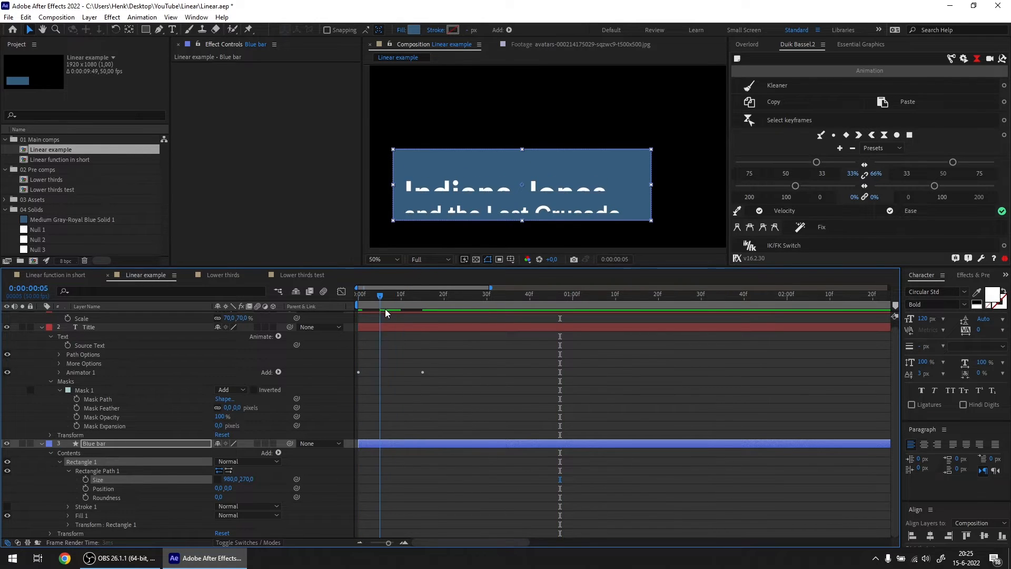
pyautogui.scroll(1, 400, 349)
pyautogui.click(388, 318)
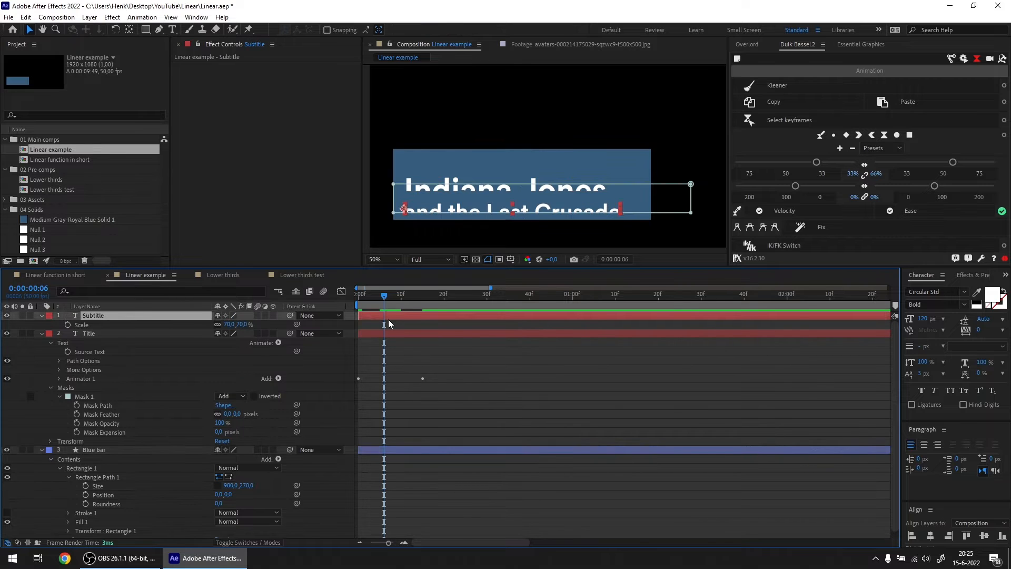
pyautogui.press('u')
pyautogui.click(420, 343)
pyautogui.press('u')
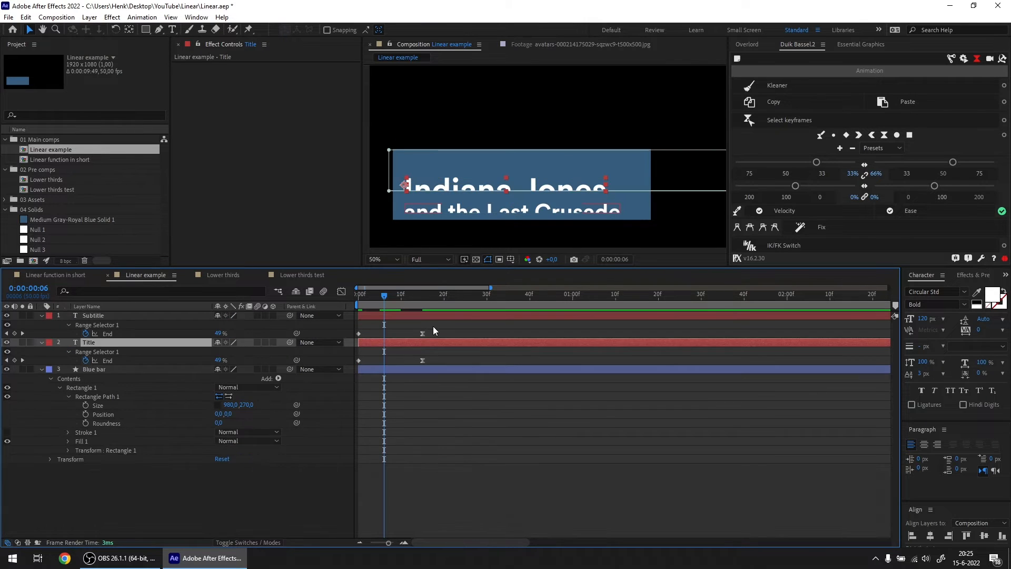
pyautogui.moveTo(433, 327); pyautogui.dragTo(376, 336)
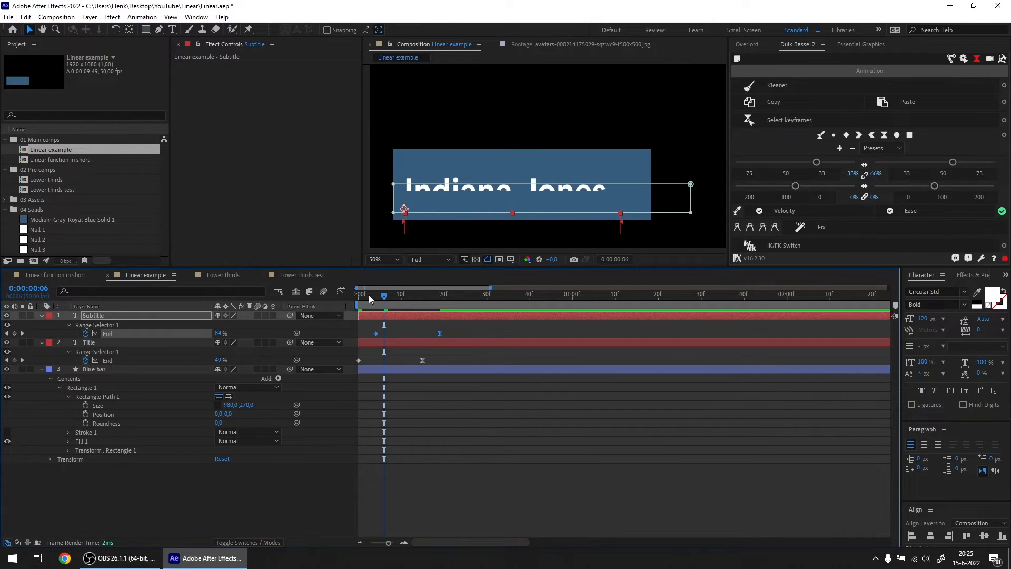
pyautogui.press('space')
pyautogui.press('space')
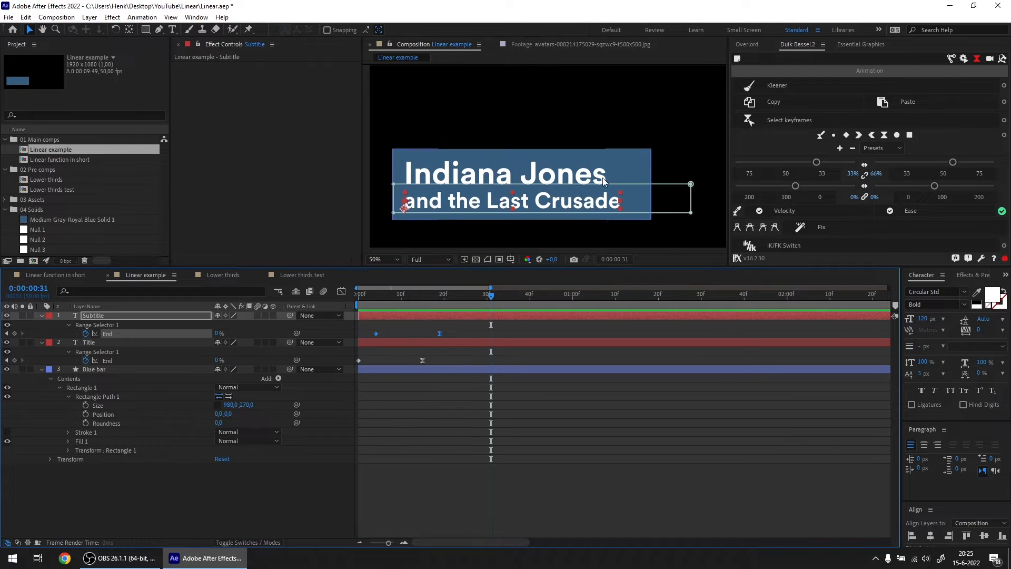
# - Widen the Blue bar layer's rectangle to 998 for more space beside the subtitle
pyautogui.click(630, 147)
pyautogui.click(643, 169)
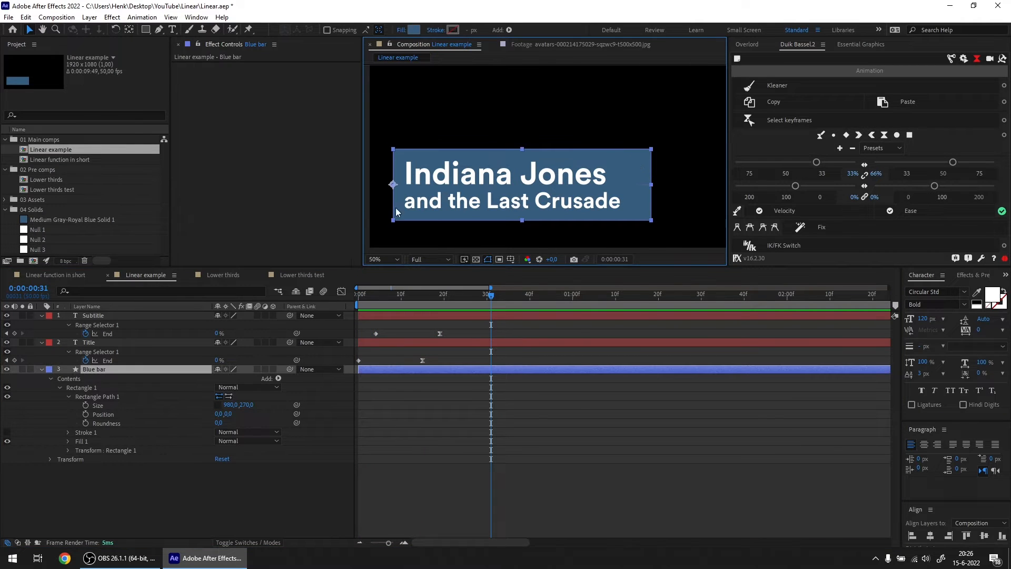
pyautogui.click(97, 405)
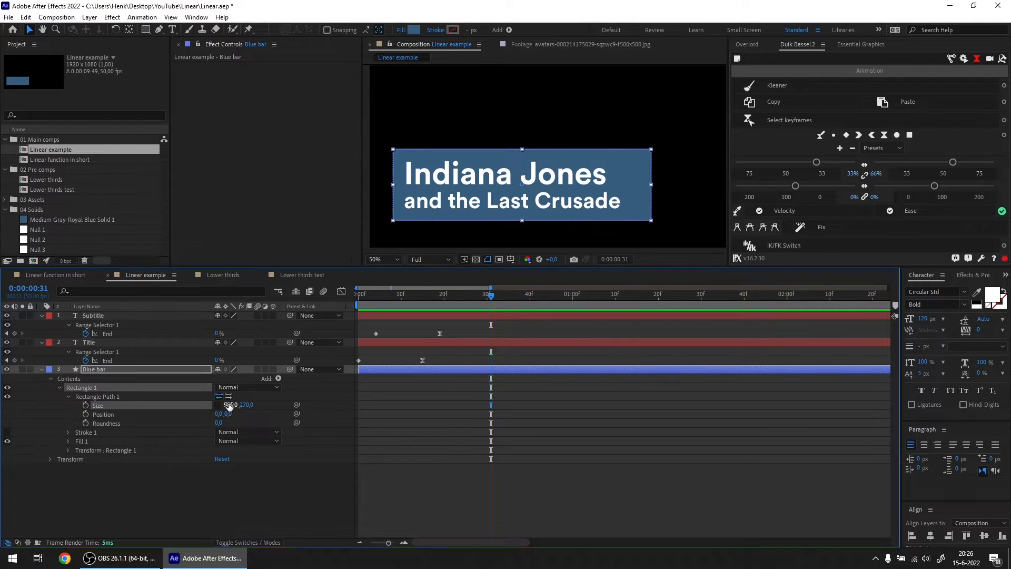
pyautogui.moveTo(229, 411)
pyautogui.mouseDown()
pyautogui.moveTo(5, 398)
pyautogui.moveTo(224, 393)
pyautogui.mouseUp()
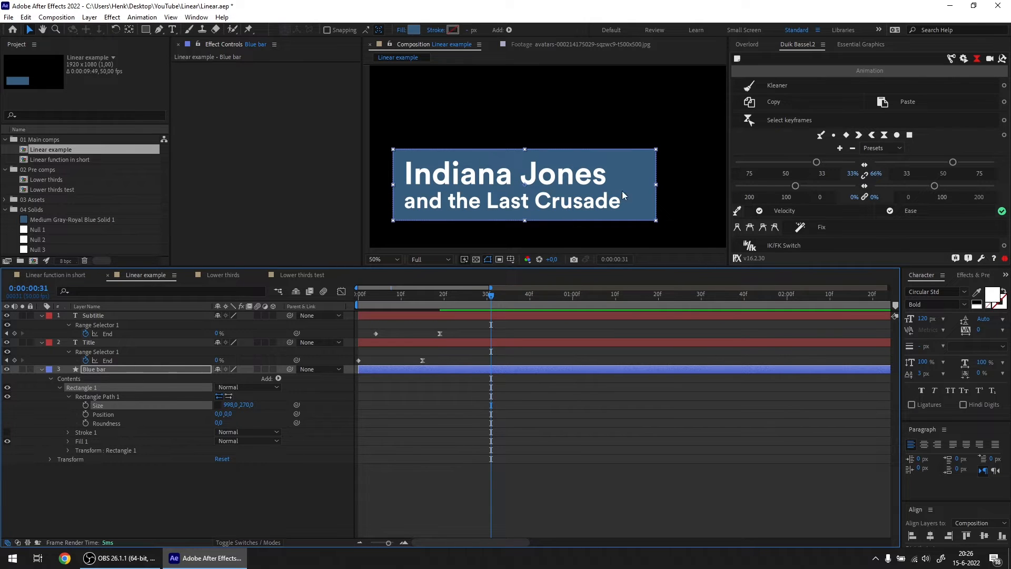
pyautogui.click(710, 207)
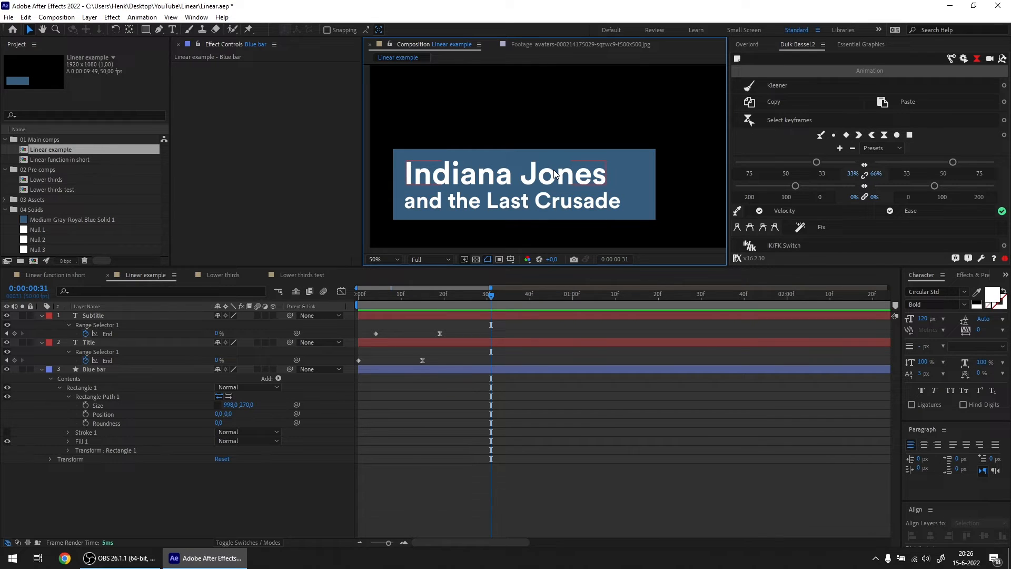
pyautogui.click(645, 174)
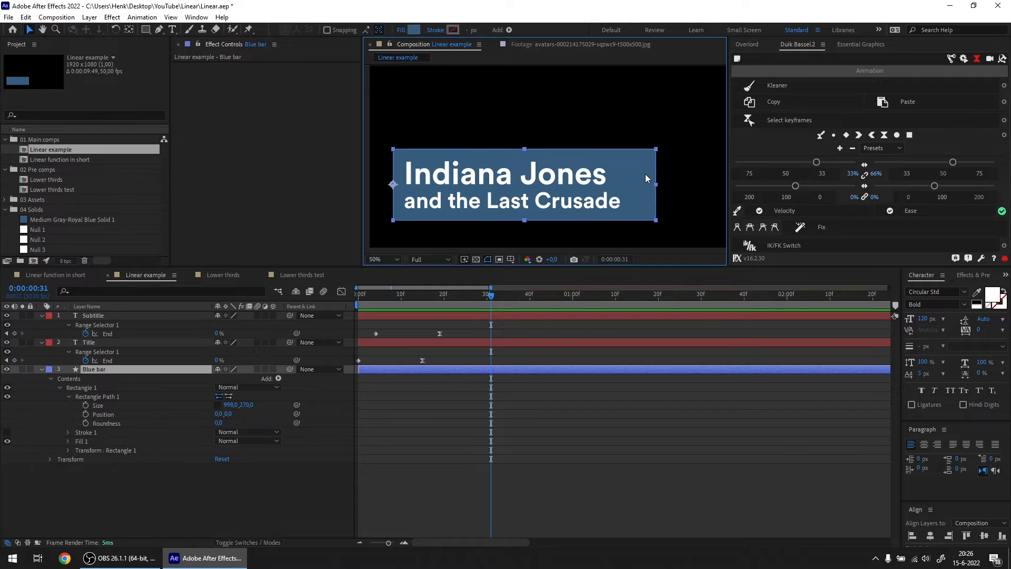
pyautogui.click(99, 405)
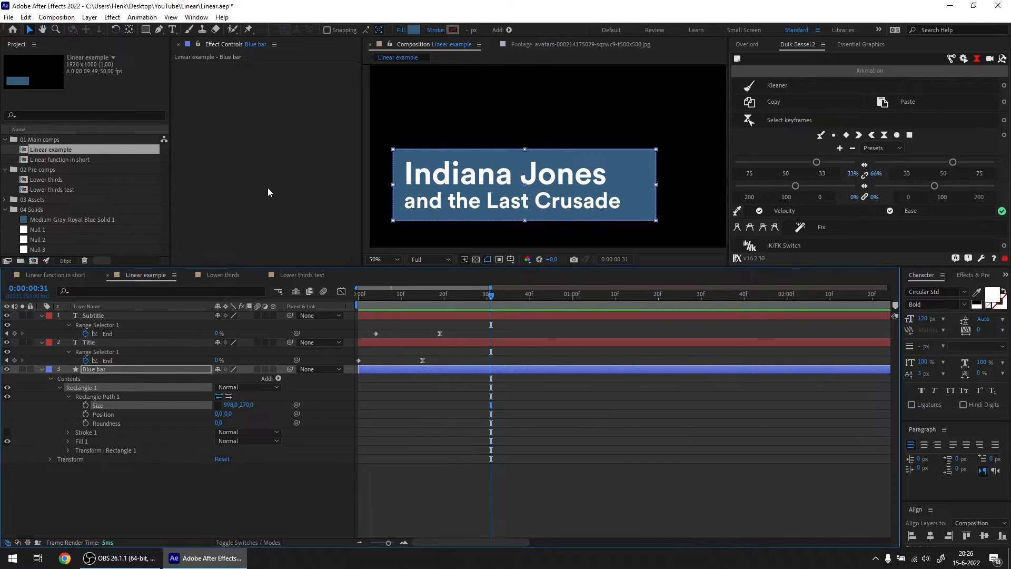
# - Add a null object to the composition and rename it CTRL
pyautogui.click(160, 494)
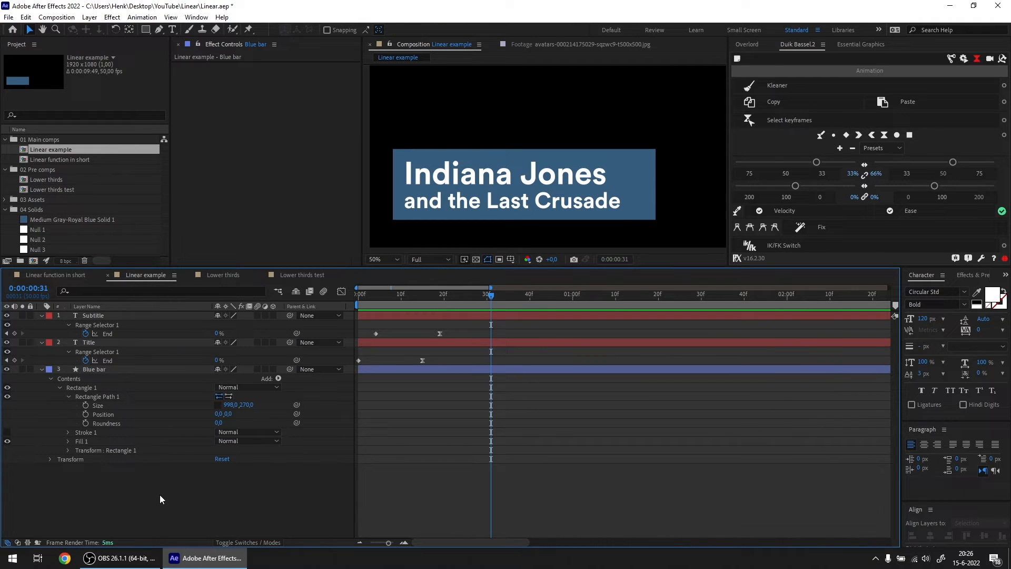
pyautogui.click(89, 17)
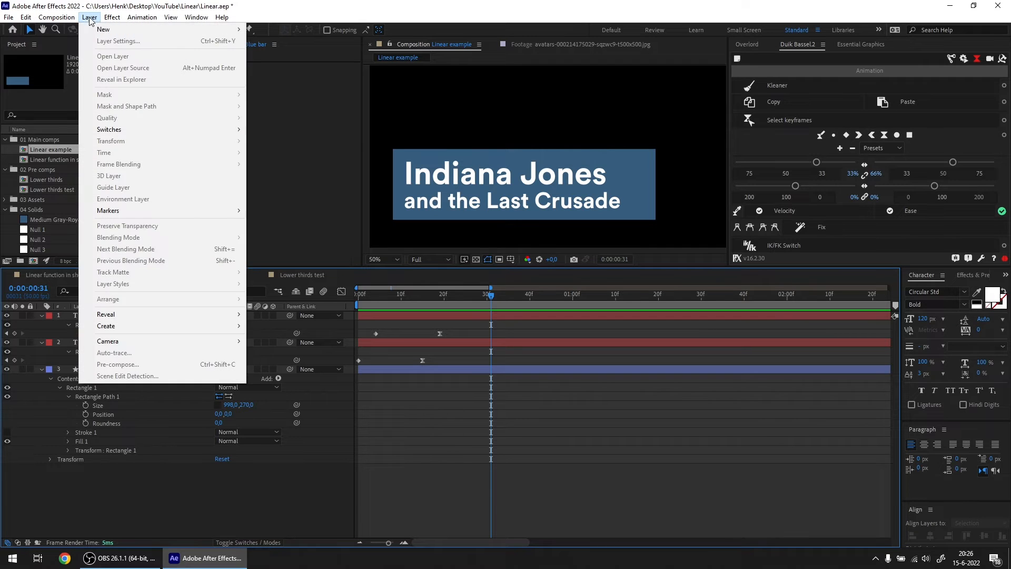
pyautogui.moveTo(116, 31)
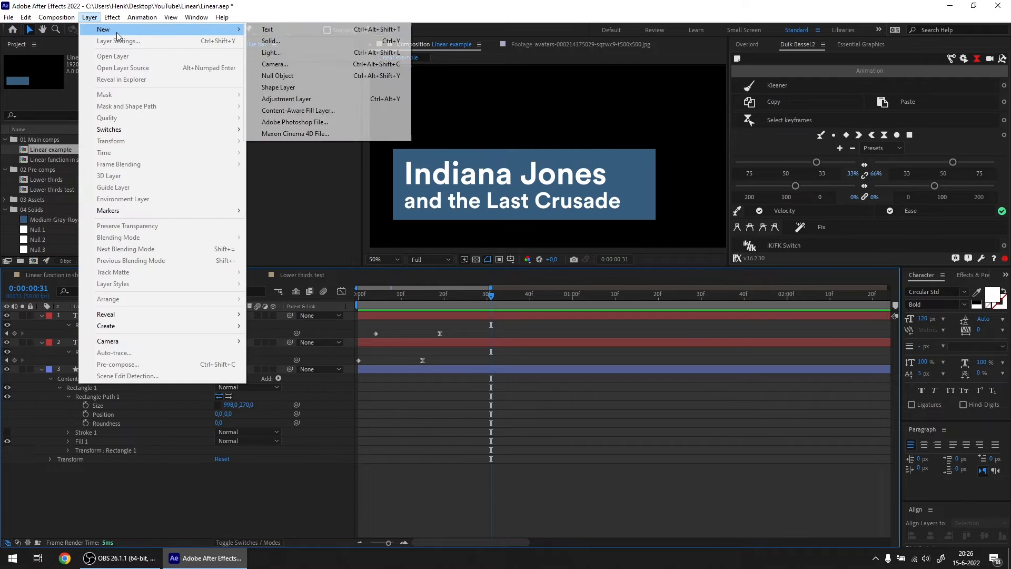
pyautogui.click(288, 76)
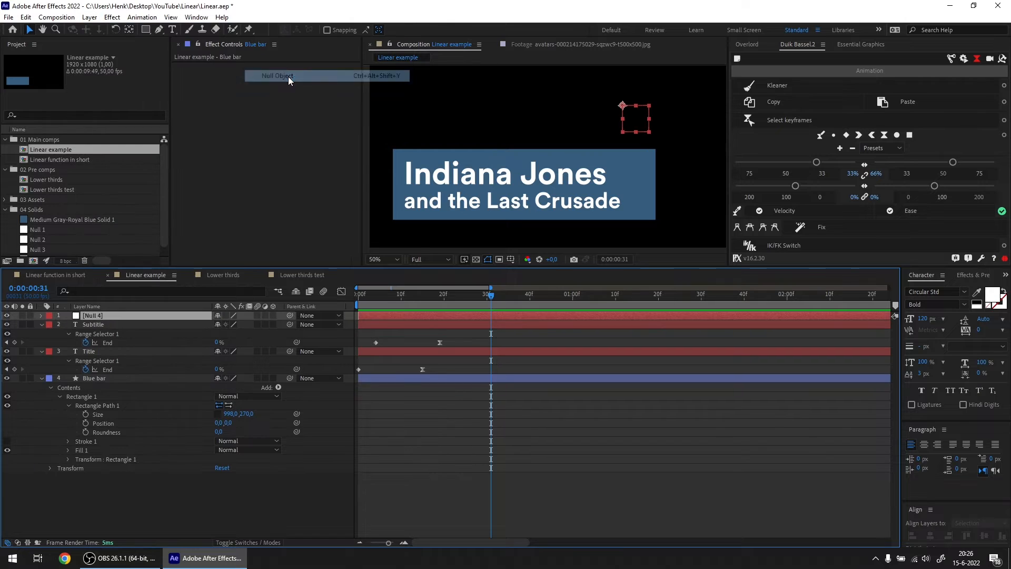
pyautogui.press('Return')
pyautogui.write('T')
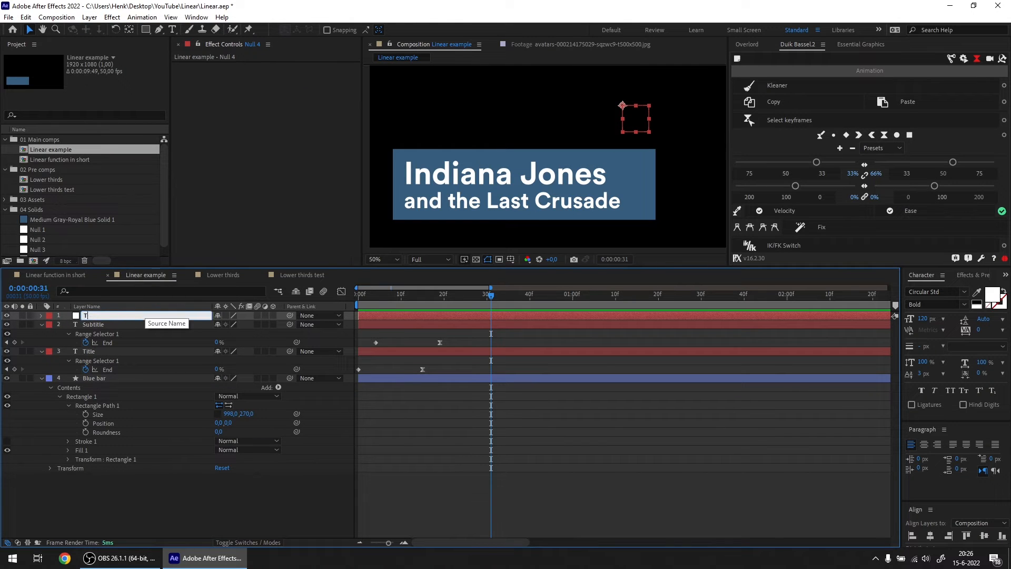
pyautogui.write('ext c')
pyautogui.press('BackSpace')
pyautogui.press('BackSpace')
pyautogui.press('BackSpace')
pyautogui.press('BackSpace')
pyautogui.press('BackSpace')
pyautogui.press('BackSpace')
pyautogui.write('CTRL')
pyautogui.press('Return')
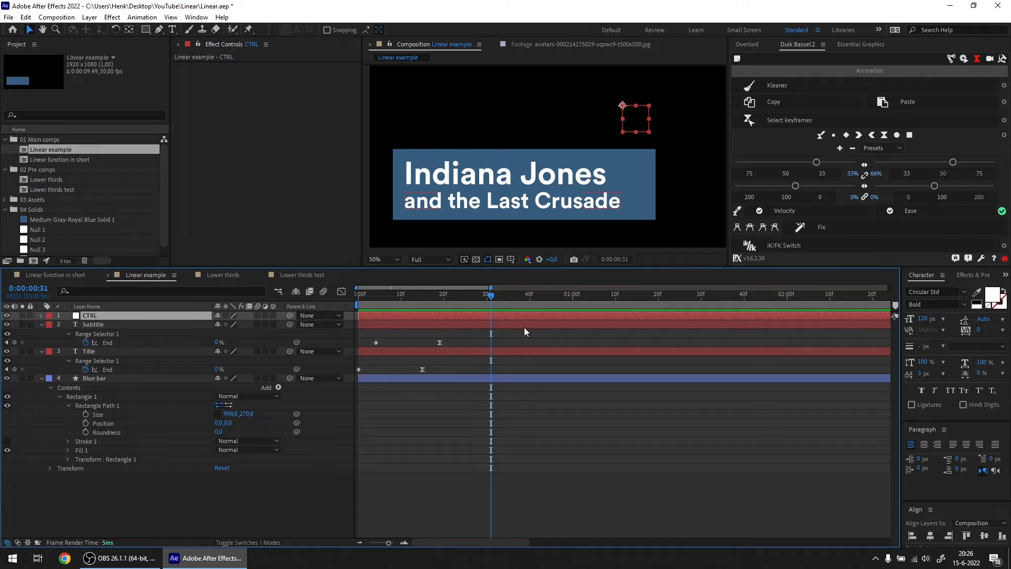
# - Apply a Slider Control effect to the CTRL null and rename the effect Animation
pyautogui.click(972, 275)
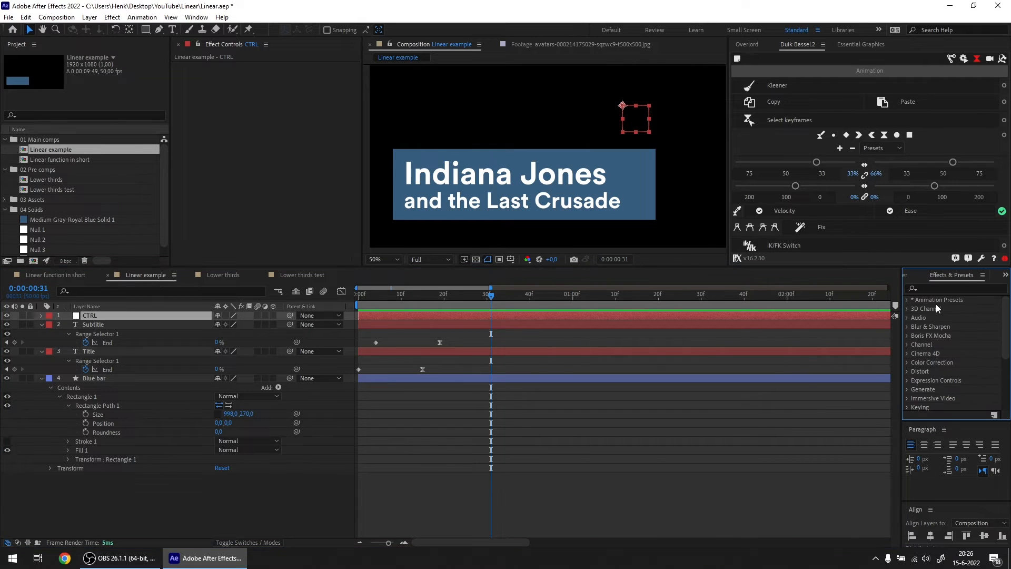
pyautogui.click(934, 289)
pyautogui.write('slider')
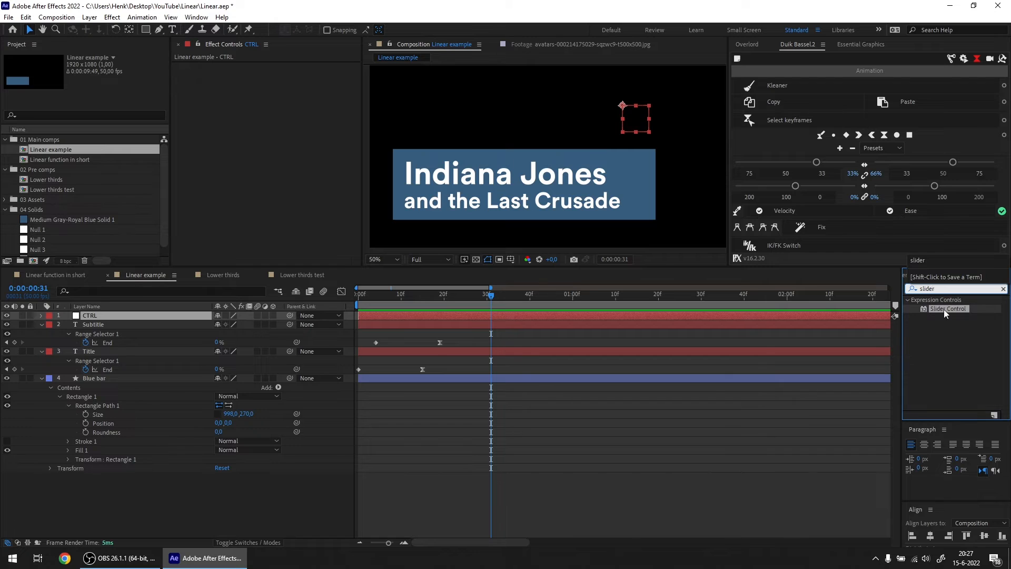
pyautogui.moveTo(946, 309); pyautogui.dragTo(237, 112)
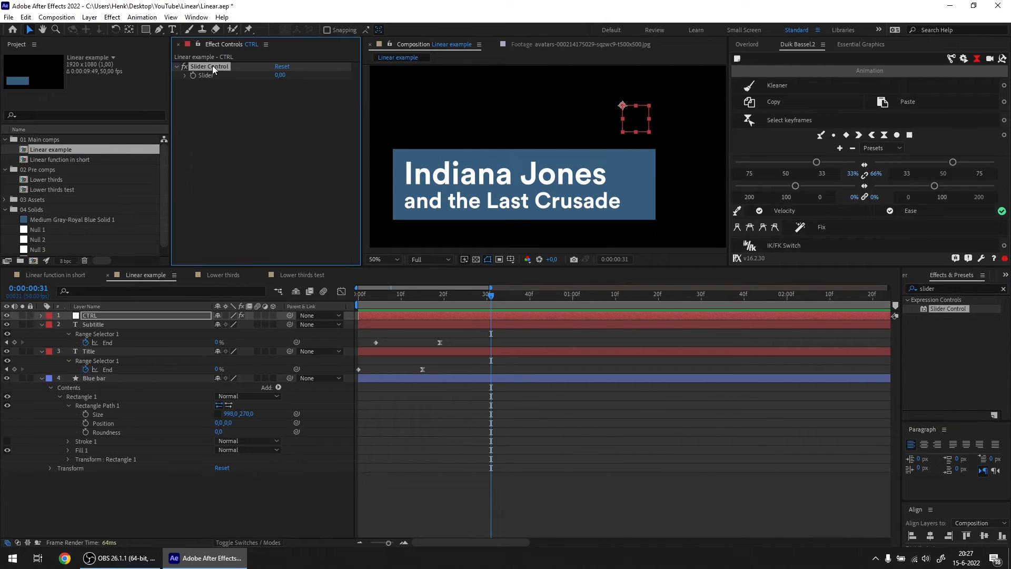
pyautogui.press('Return')
pyautogui.write('Animation')
pyautogui.press('Return')
# - Keyframe CTRL's Animation slider from 0 at the first frame to 100 at frame 16, and preview the motion
pyautogui.click(358, 296)
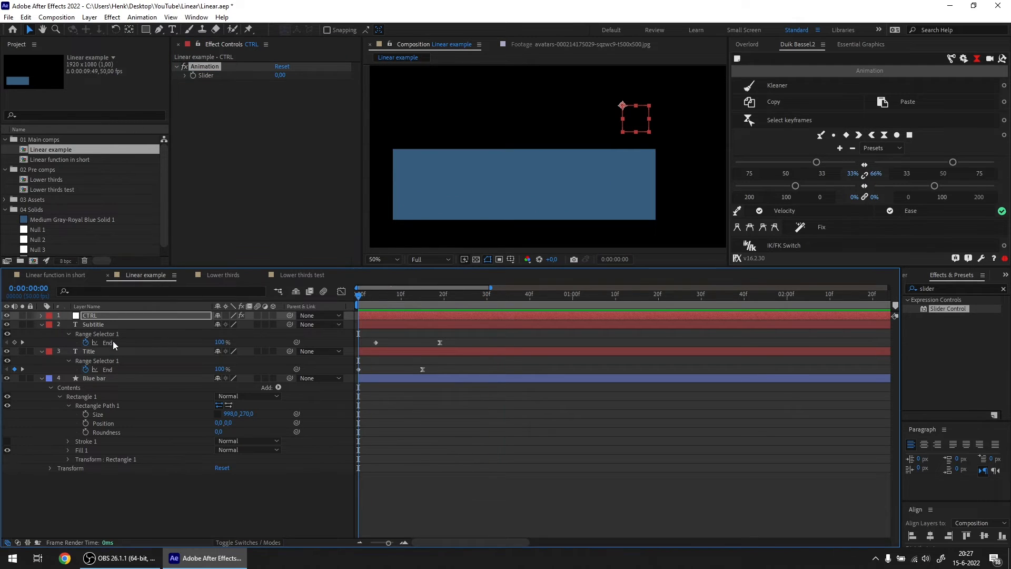
pyautogui.click(42, 315)
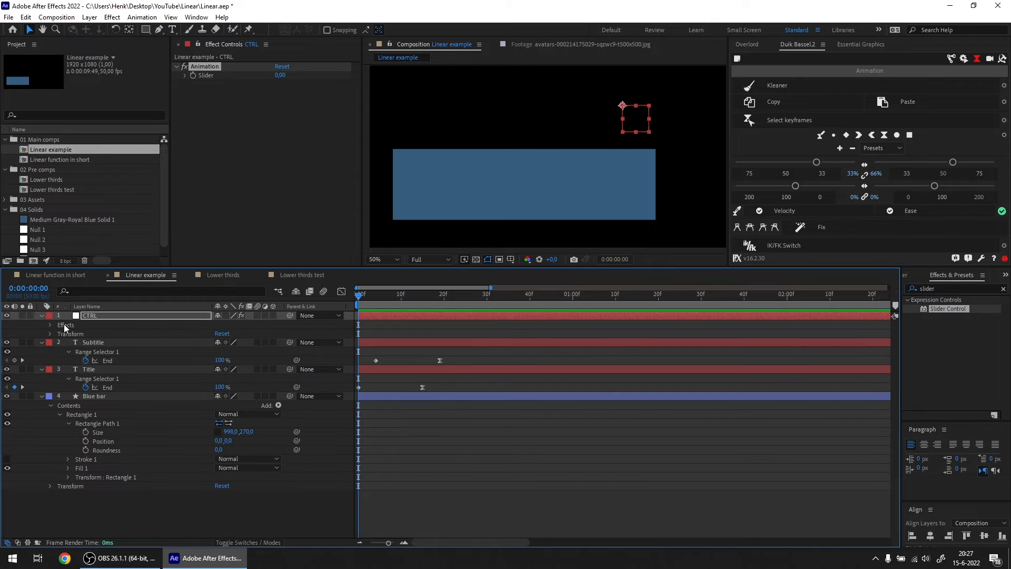
pyautogui.click(50, 325)
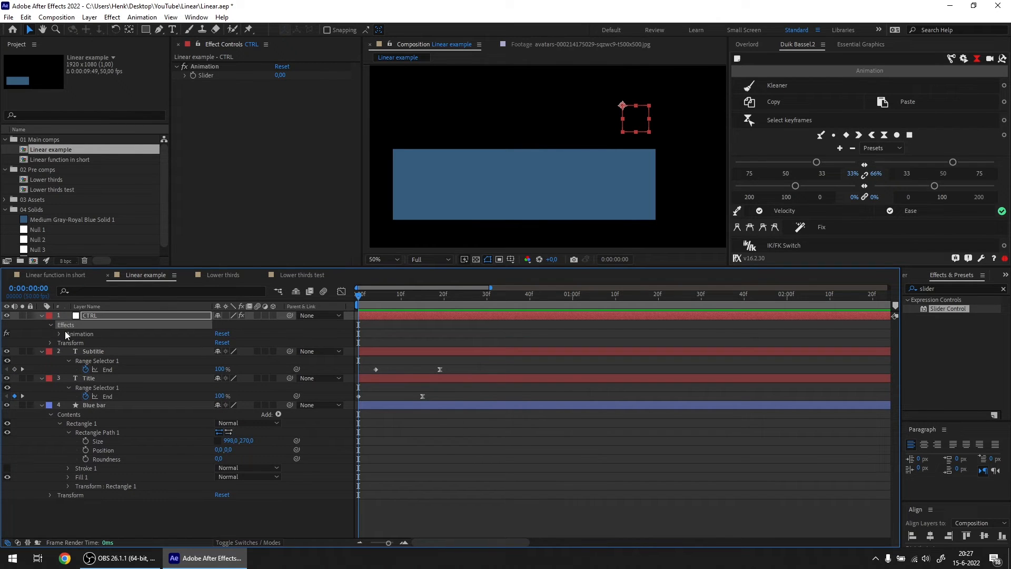
pyautogui.click(64, 331)
pyautogui.click(59, 334)
pyautogui.click(77, 342)
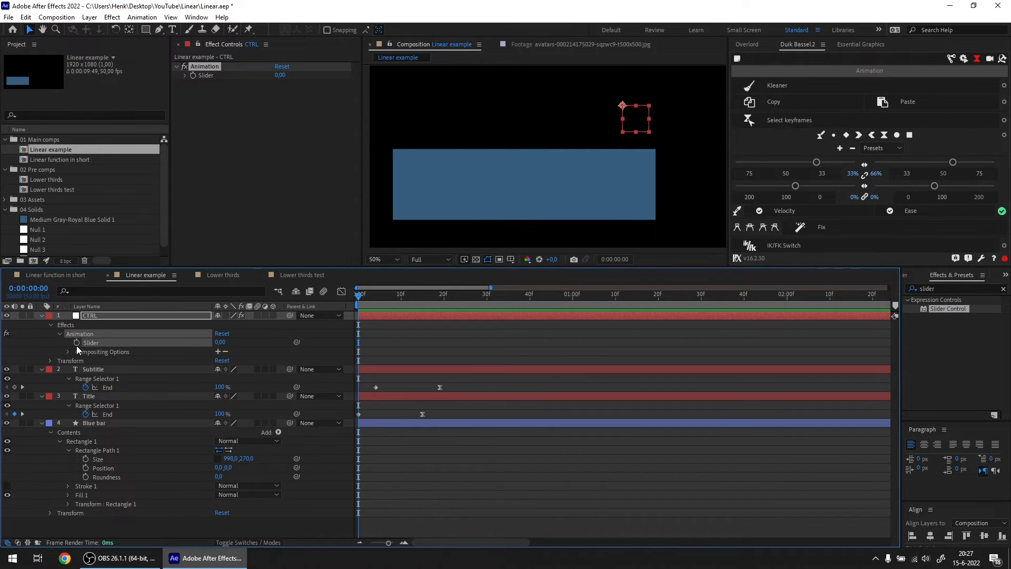
pyautogui.moveTo(357, 297); pyautogui.dragTo(427, 298)
pyautogui.click(280, 75)
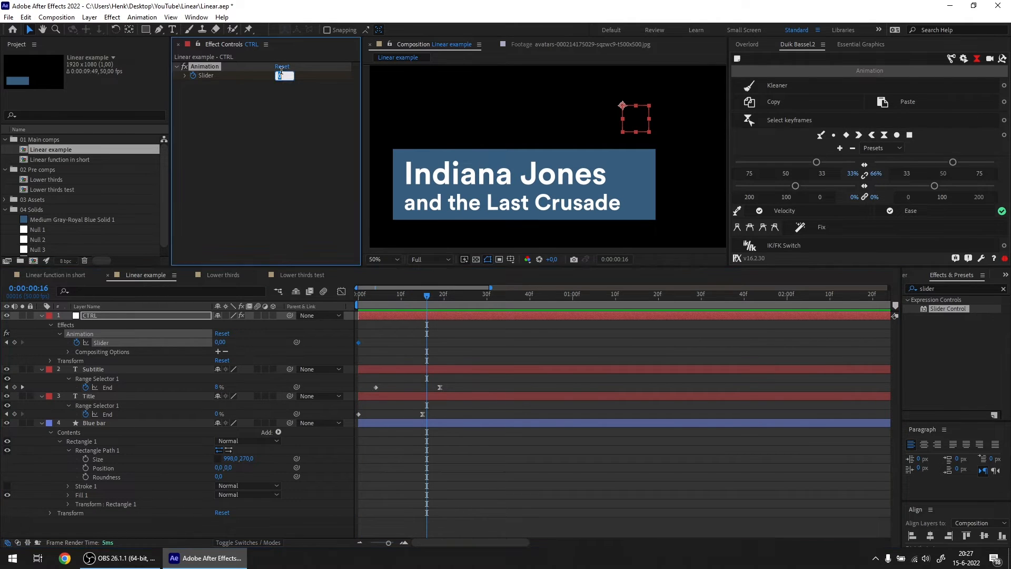
pyautogui.write('100')
pyautogui.press('Return')
pyautogui.click(347, 305)
pyautogui.press('space')
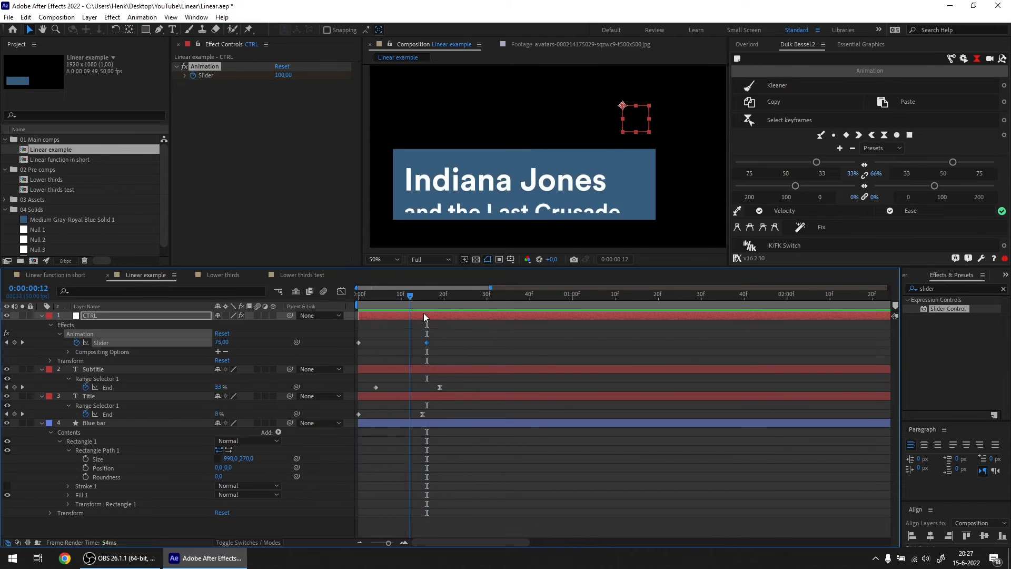
pyautogui.press('space')
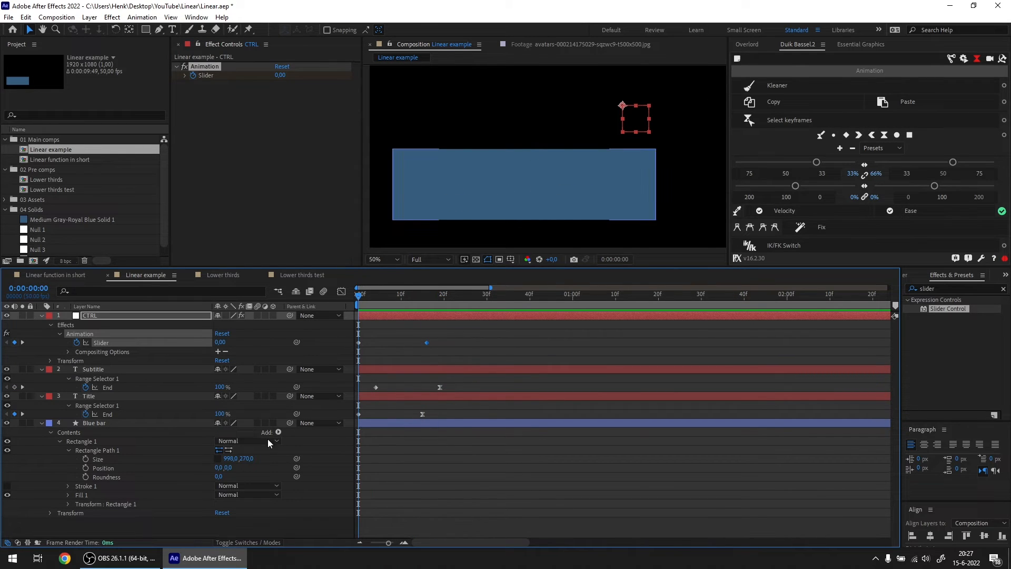
# - Start an expression on the Blue bar rectangle's Size with the line slider = thisComp.layer("CTRL").effect("Animation")("Slider");
pyautogui.click(96, 458)
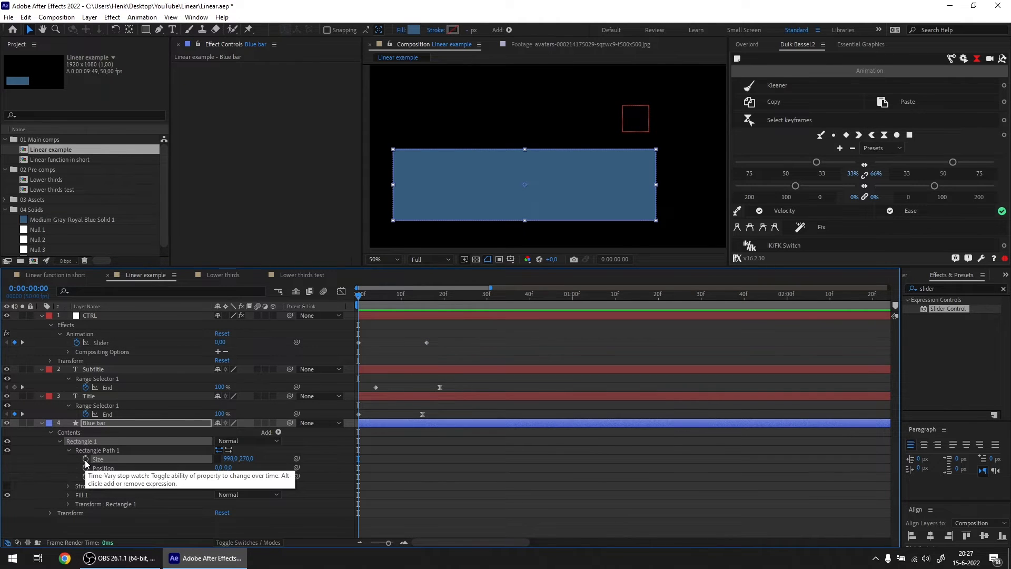
pyautogui.keyDown('alt'); pyautogui.click(85, 459); pyautogui.keyUp('alt')
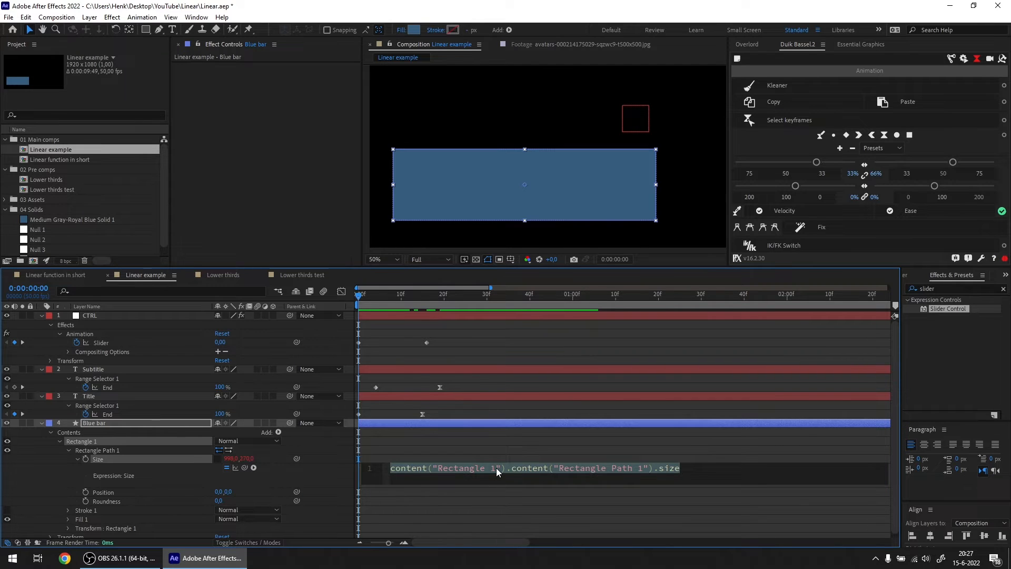
pyautogui.write('slider ')
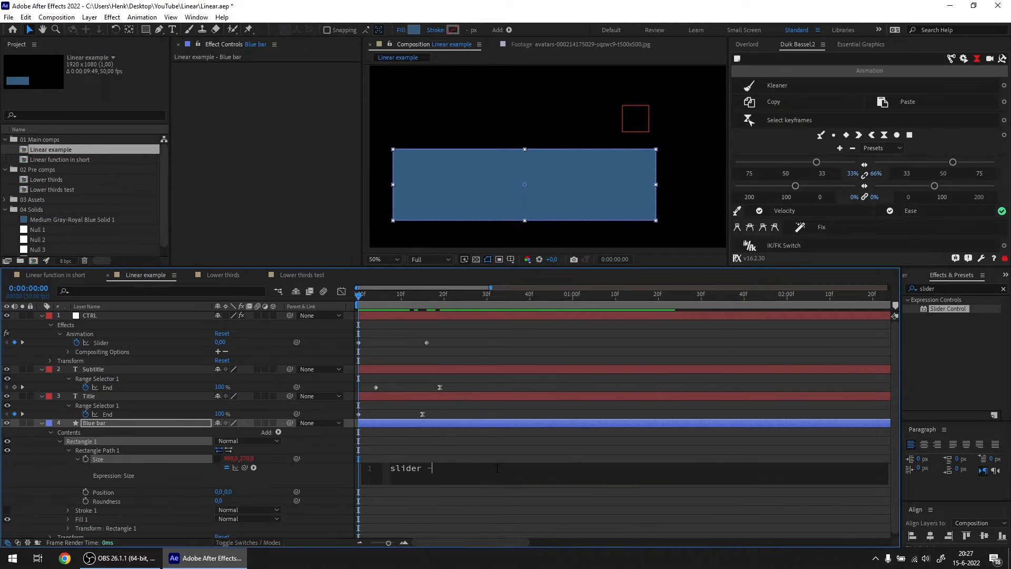
pyautogui.write('=')
pyautogui.moveTo(245, 466); pyautogui.dragTo(181, 476)
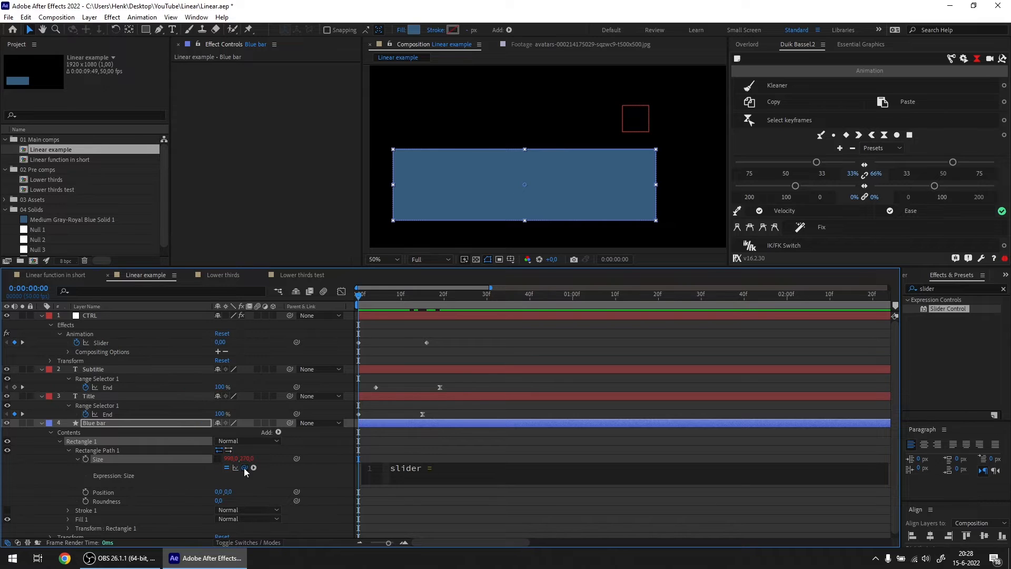
pyautogui.moveTo(245, 468); pyautogui.dragTo(244, 467)
pyautogui.click(103, 315)
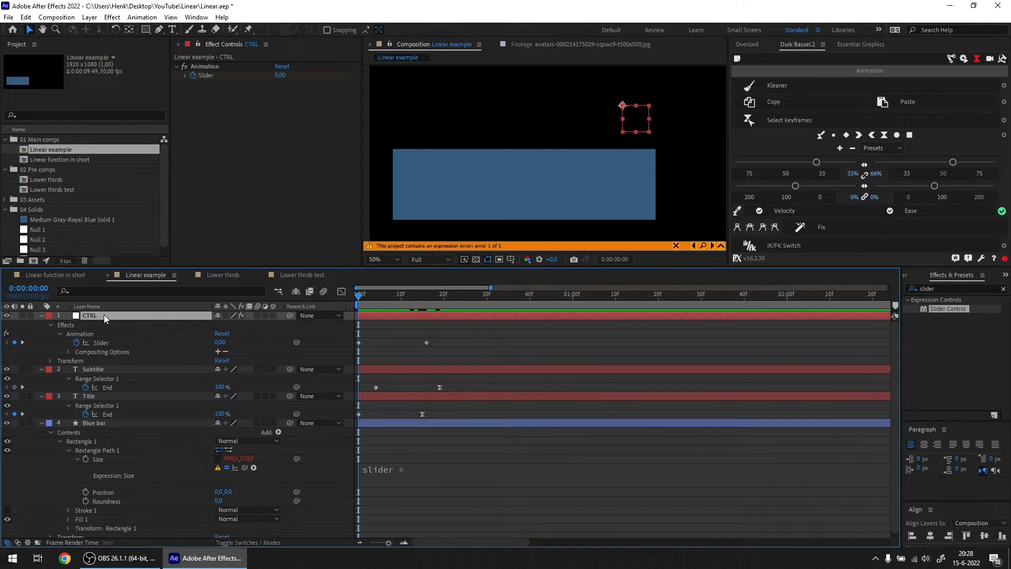
pyautogui.click(420, 469)
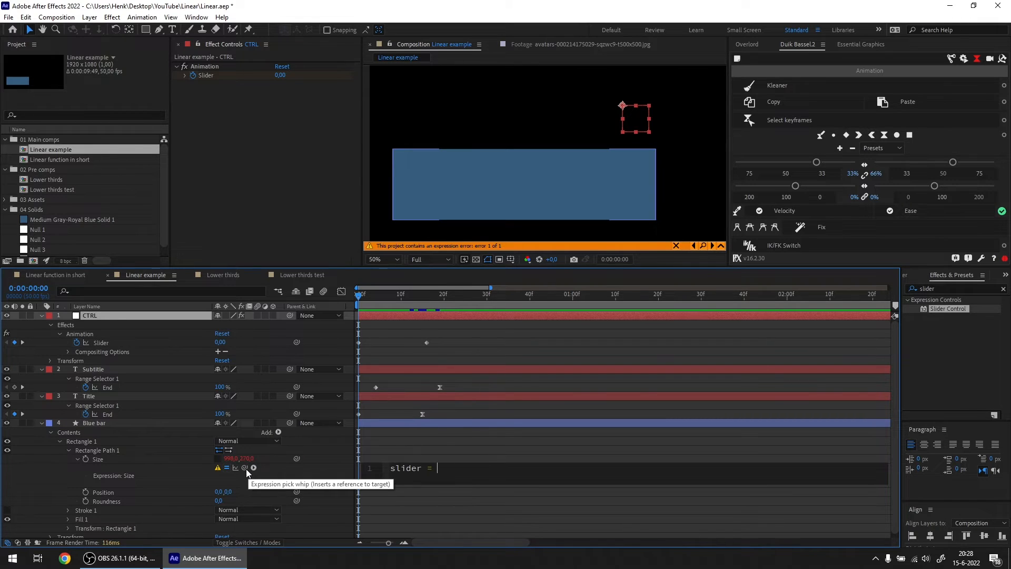
pyautogui.moveTo(245, 469); pyautogui.dragTo(216, 73)
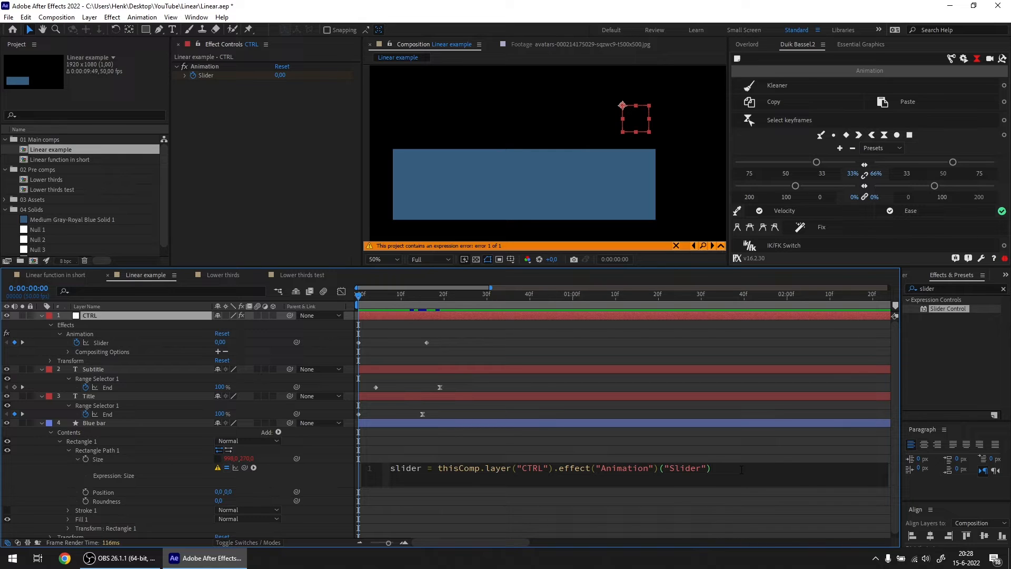
pyautogui.write(';')
pyautogui.press('Return')
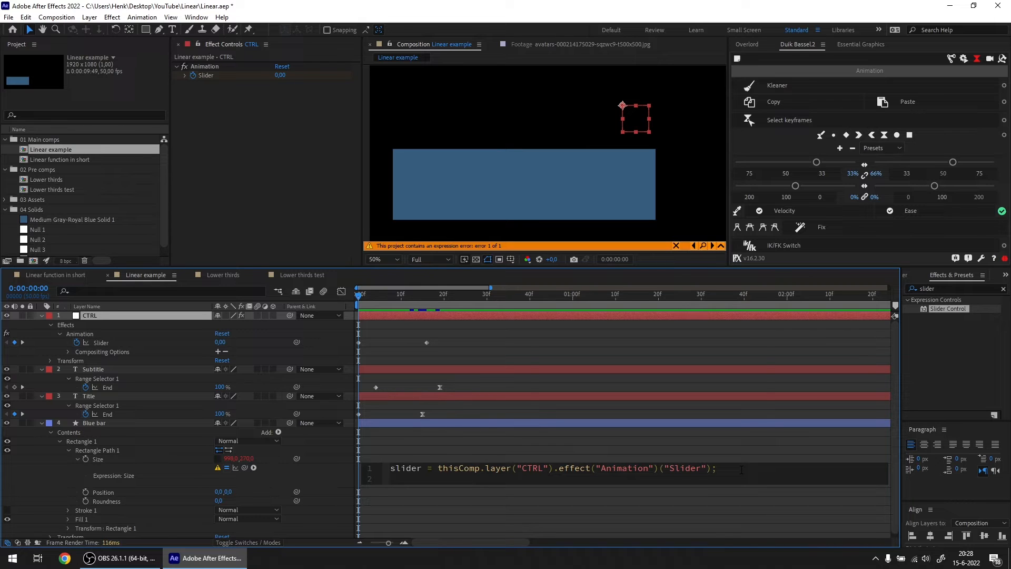
# - Begin a second line, x = linear(), in the Blue bar's Size expression
pyautogui.write('x =')
pyautogui.write('lin')
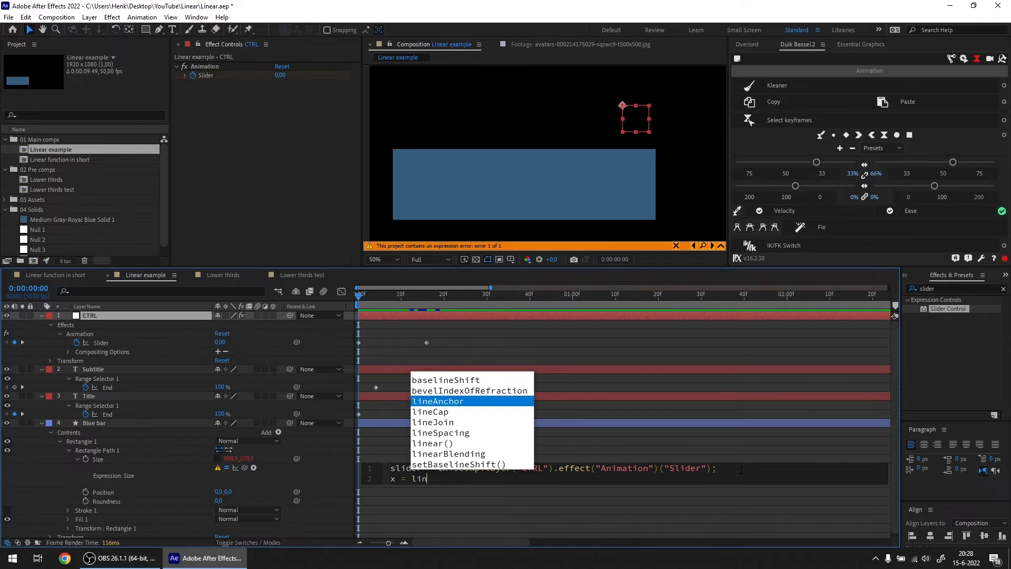
pyautogui.press('Down')
pyautogui.press('Down')
pyautogui.press('Down')
pyautogui.press('Down')
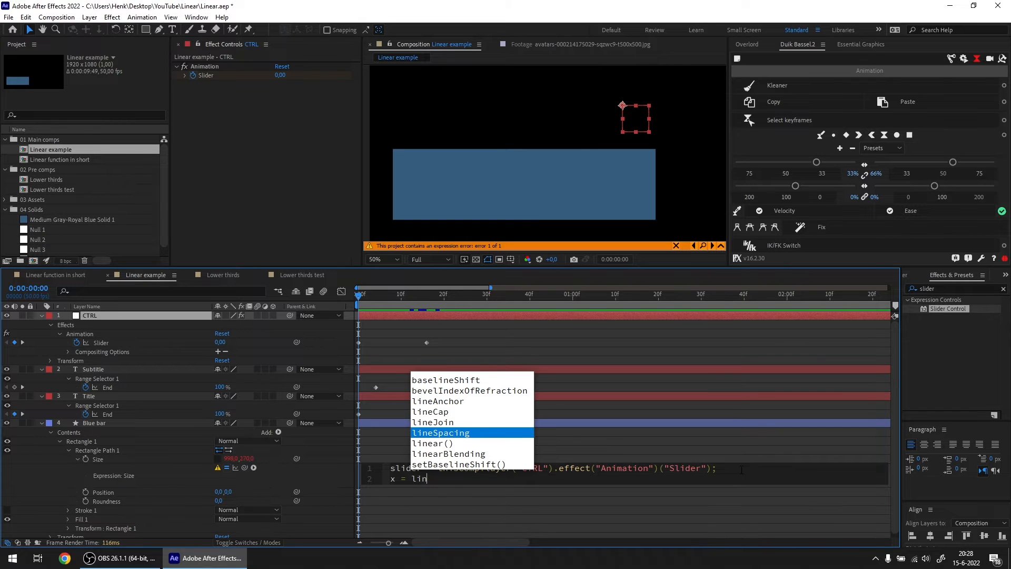
pyautogui.press('Return')
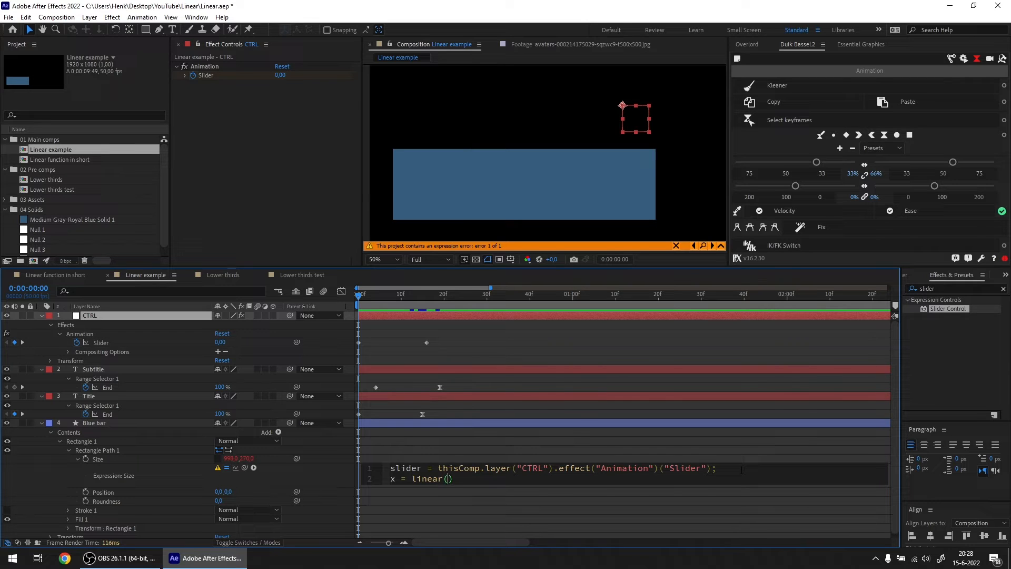
# - Consult the Linear function in short composition, and complete the Linear example's Size expression line as x = linear(slider,0,100,0,980)
pyautogui.doubleClick(58, 161)
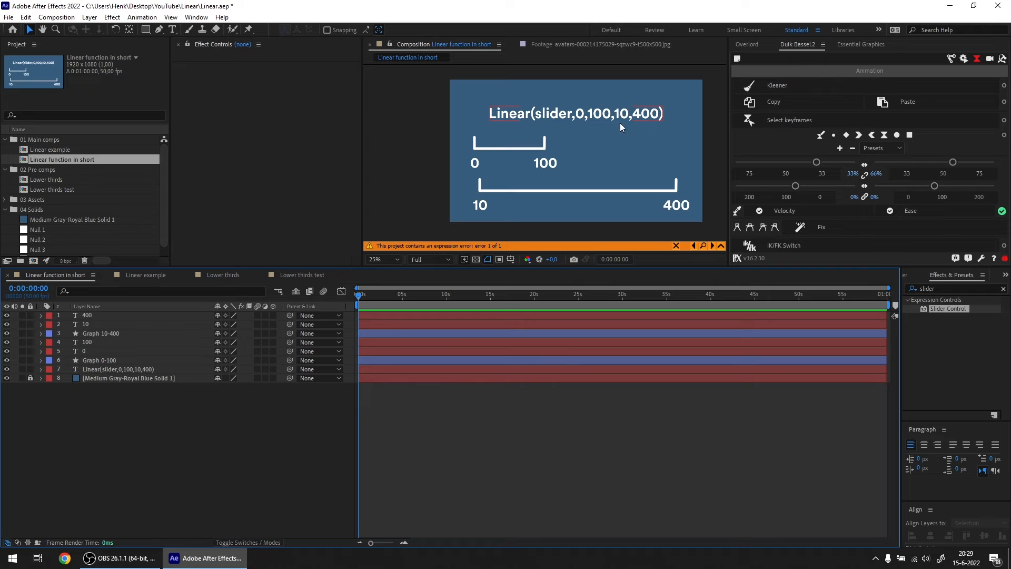
pyautogui.doubleClick(51, 149)
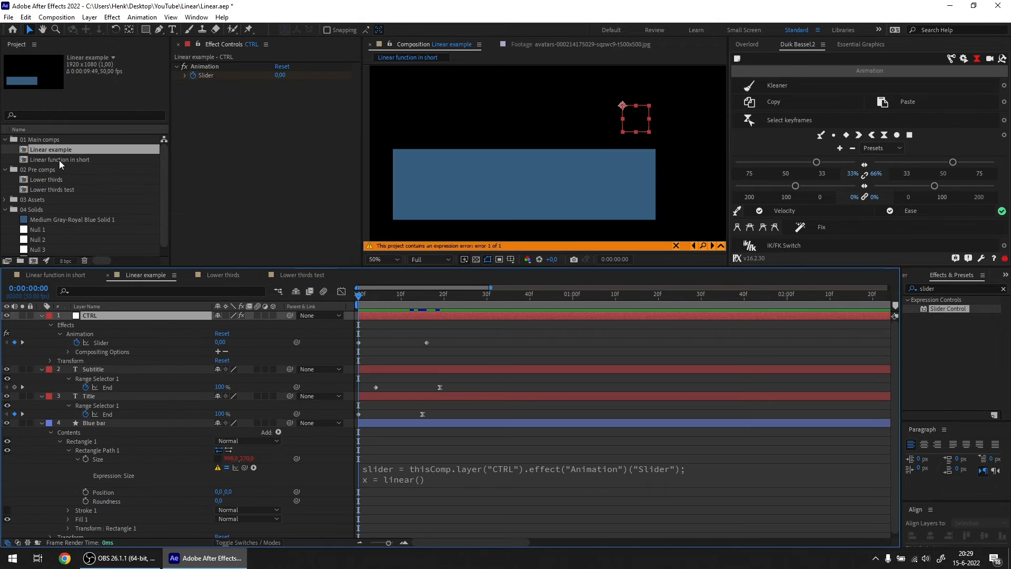
pyautogui.click(401, 478)
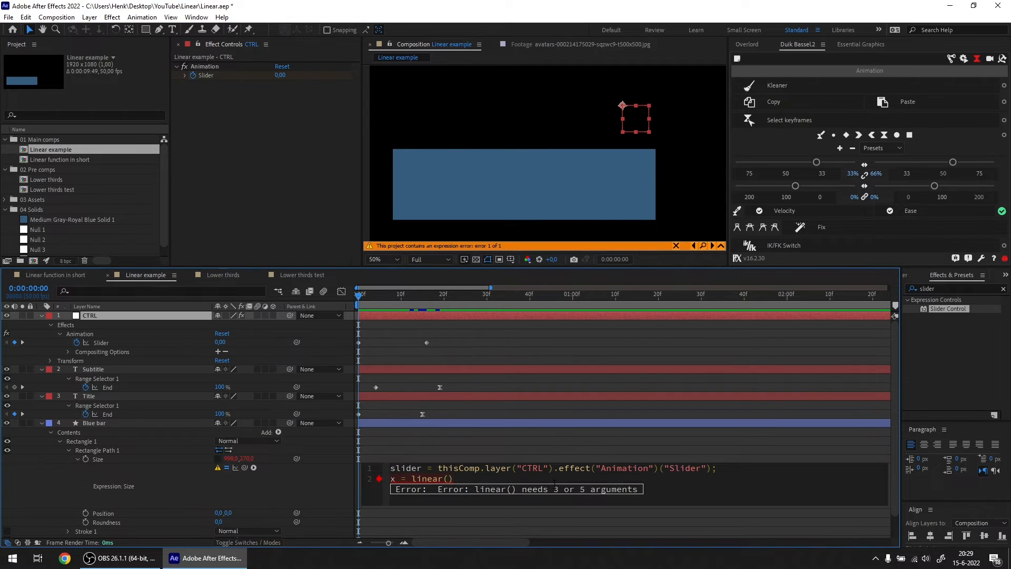
pyautogui.write('slider.')
pyautogui.write('0,100,0')
pyautogui.write('980')
pyautogui.press('BackSpace')
pyautogui.press('BackSpace')
pyautogui.press('BackSpace')
pyautogui.write(',980')
pyautogui.click(292, 488)
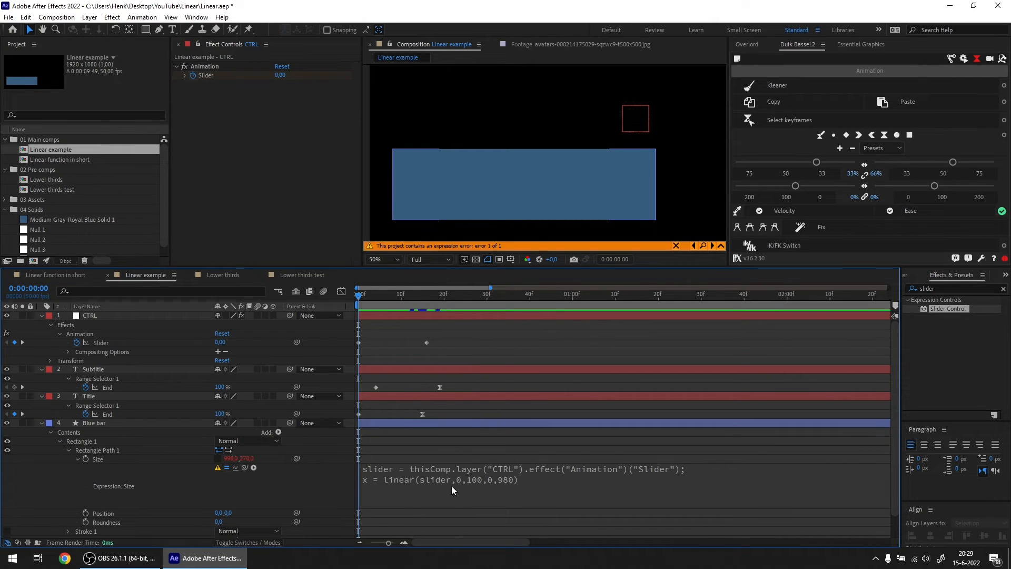
# - End the linear line with a semicolon, add [x,270] as the Size expression's output line, and apply it
pyautogui.click(562, 481)
pyautogui.click(601, 496)
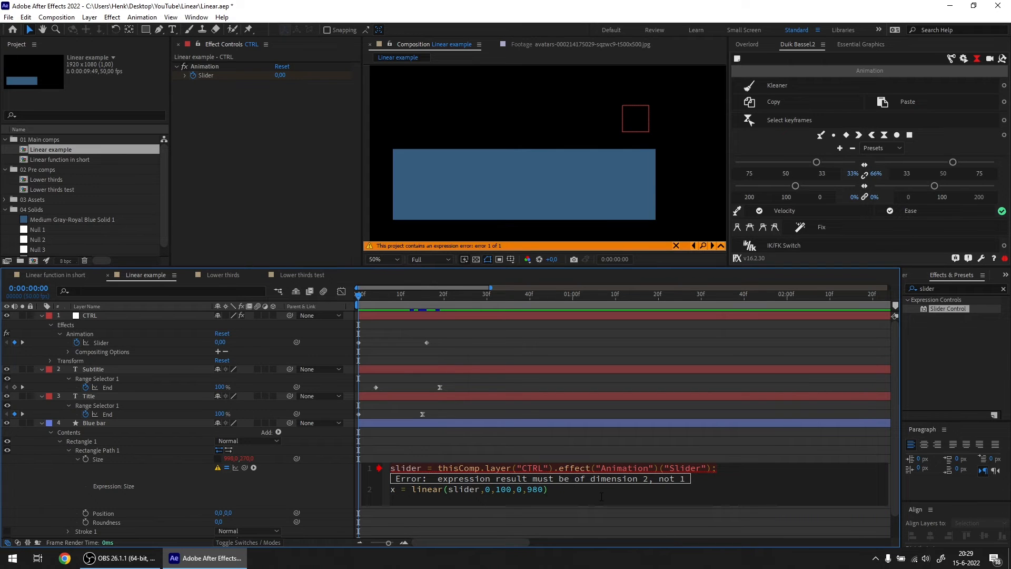
pyautogui.write(';')
pyautogui.write('[]')
pyautogui.write('x')
pyautogui.write(',')
pyautogui.write('279')
pyautogui.press('BackSpace')
pyautogui.write('0')
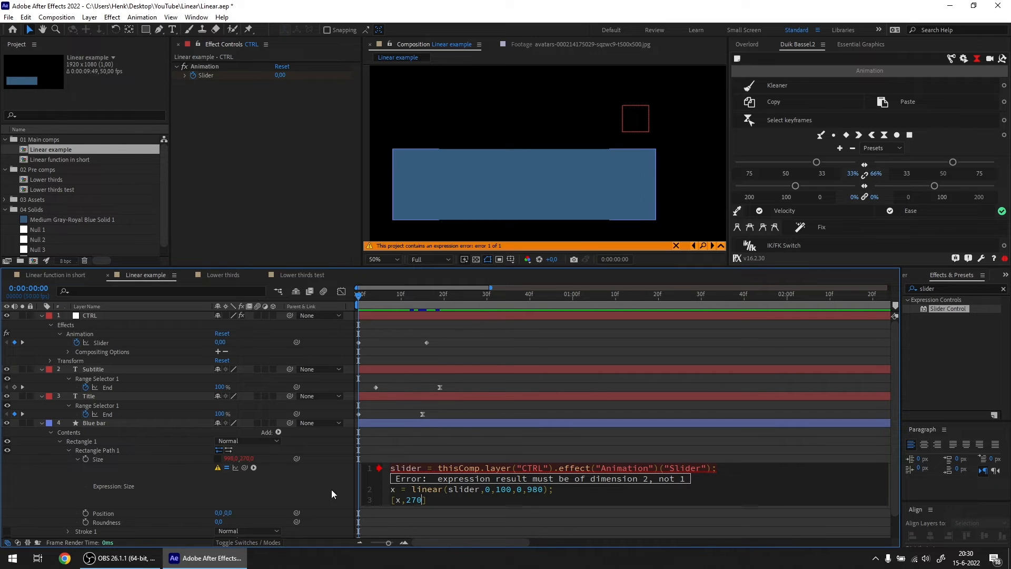
pyautogui.click(296, 492)
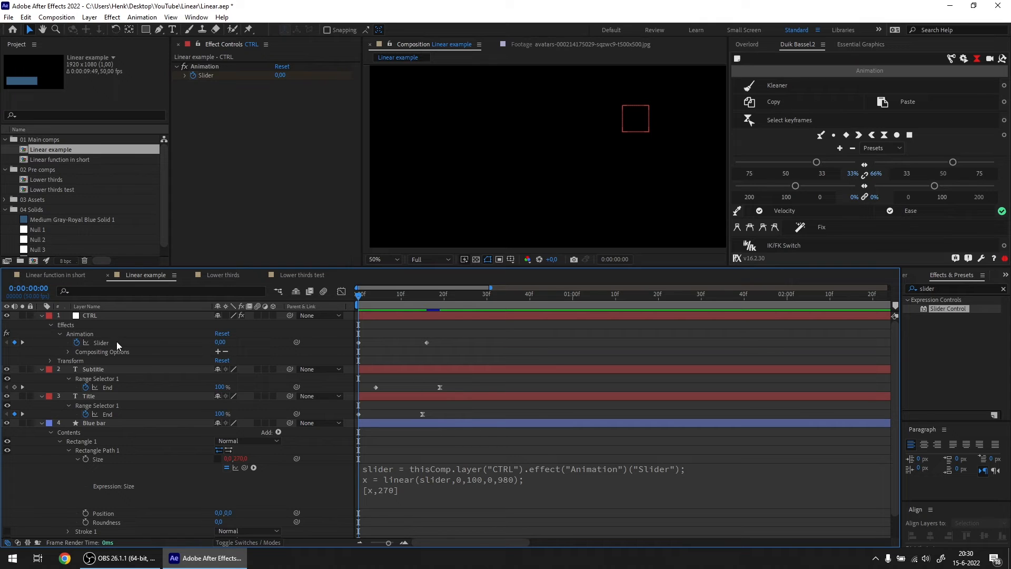
# - Scrub the bar's growth up to frame 16 and shift the Title and Subtitle End keyframes about 9 frames later
pyautogui.click(88, 333)
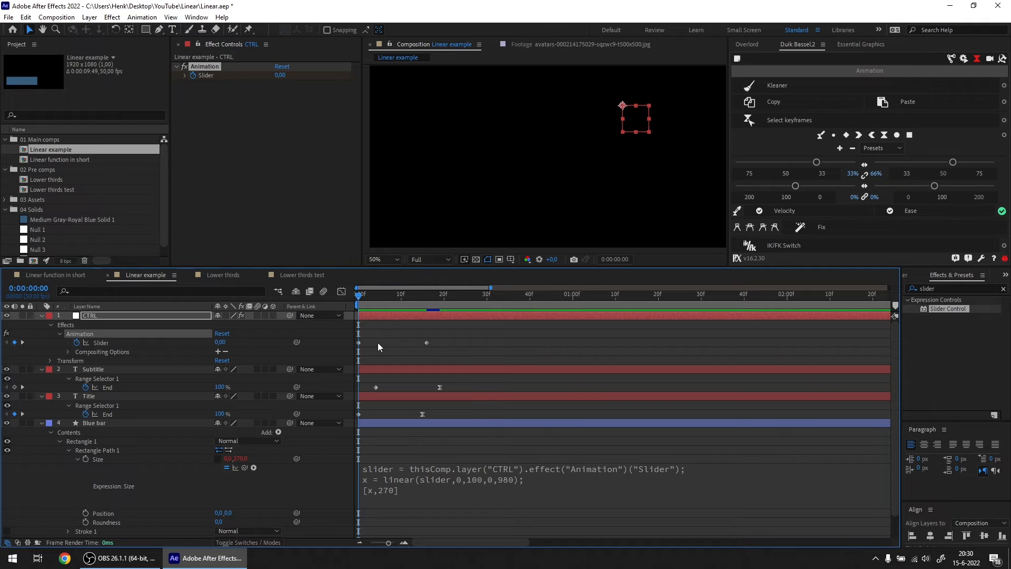
pyautogui.click(359, 344)
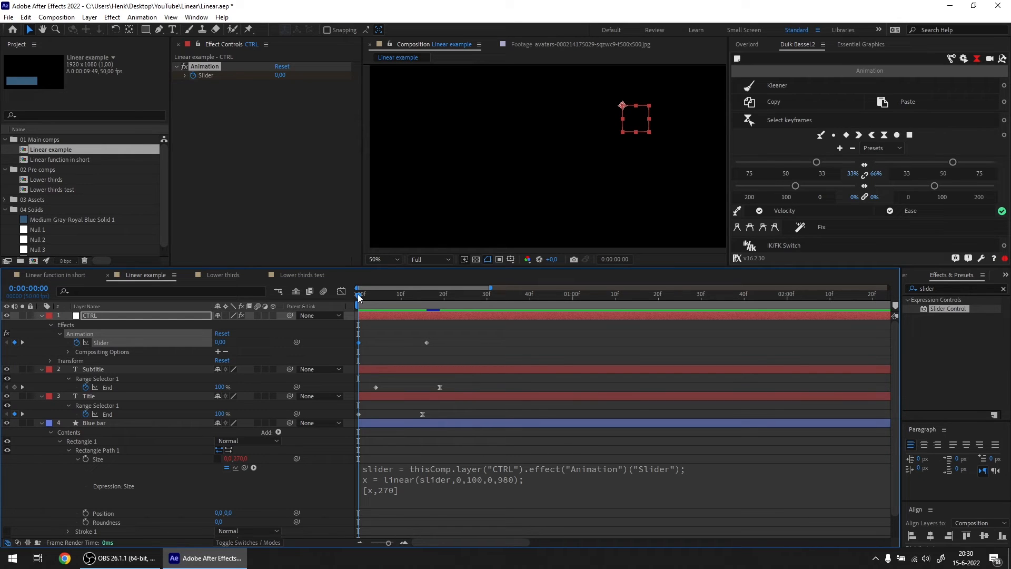
pyautogui.moveTo(357, 295); pyautogui.dragTo(428, 349)
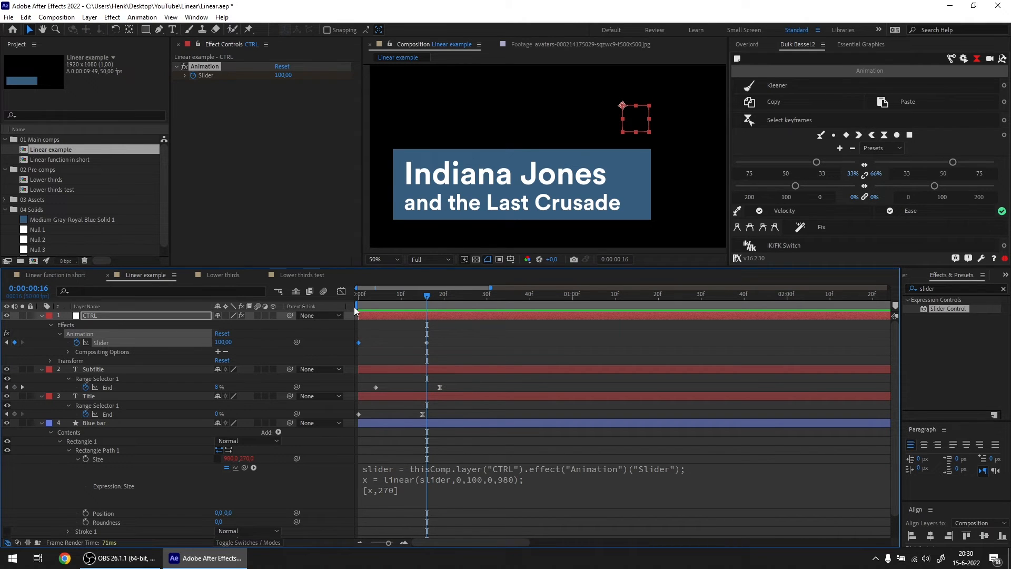
pyautogui.moveTo(365, 303); pyautogui.dragTo(427, 311)
pyautogui.moveTo(456, 381); pyautogui.dragTo(398, 408)
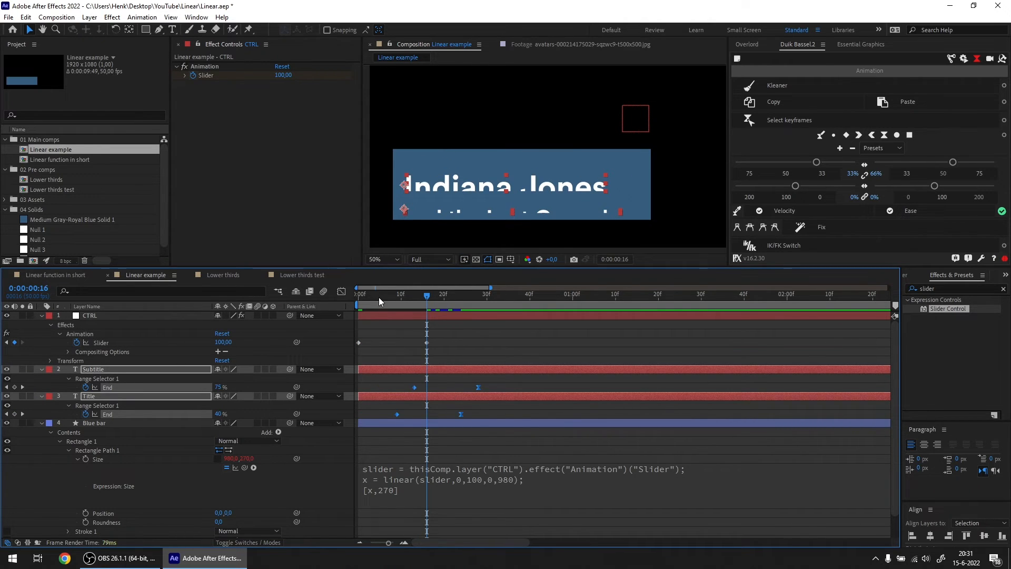
pyautogui.moveTo(378, 295); pyautogui.dragTo(358, 295)
# - Reshape the CTRL Animation slider's keyframe curve in the graph editor with a steep start and a long ease into 100
pyautogui.moveTo(443, 328); pyautogui.dragTo(337, 351)
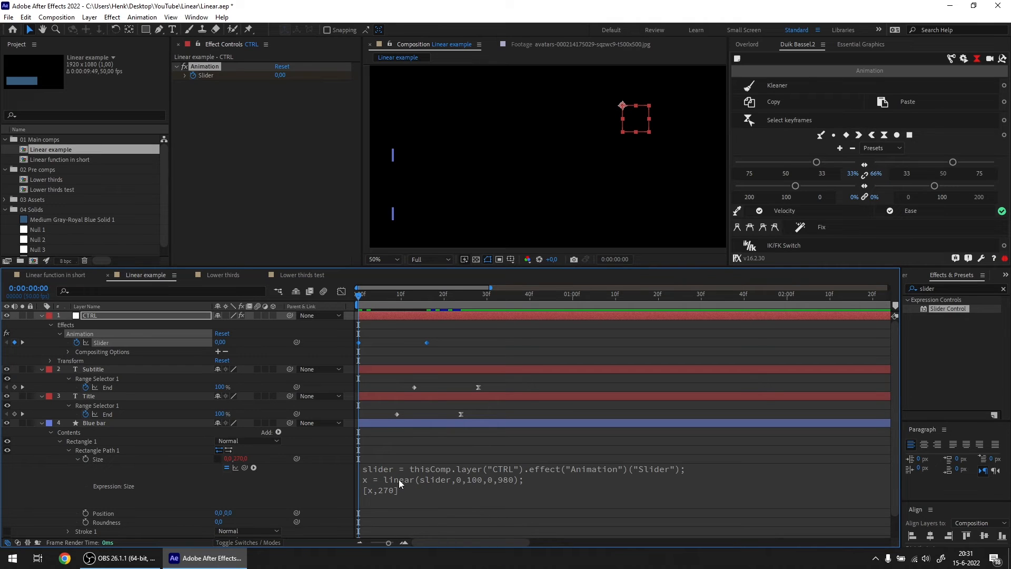
pyautogui.click(364, 341)
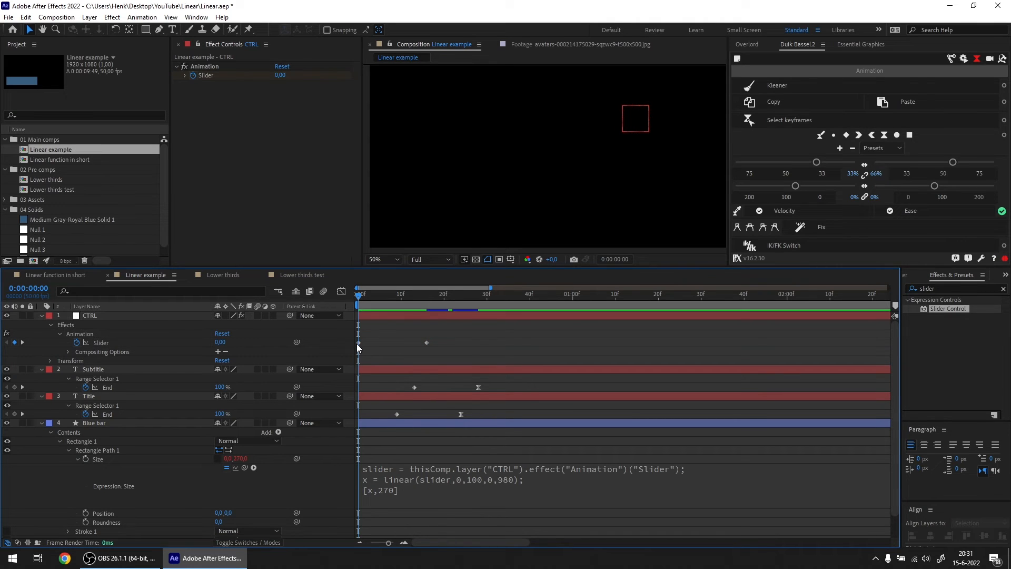
pyautogui.click(358, 342)
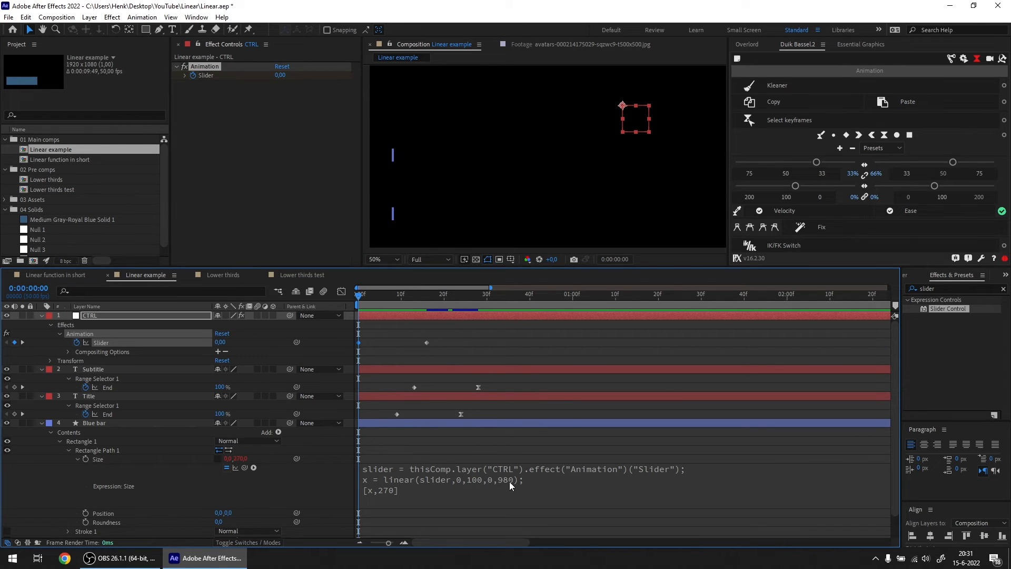
pyautogui.moveTo(455, 332); pyautogui.dragTo(348, 356)
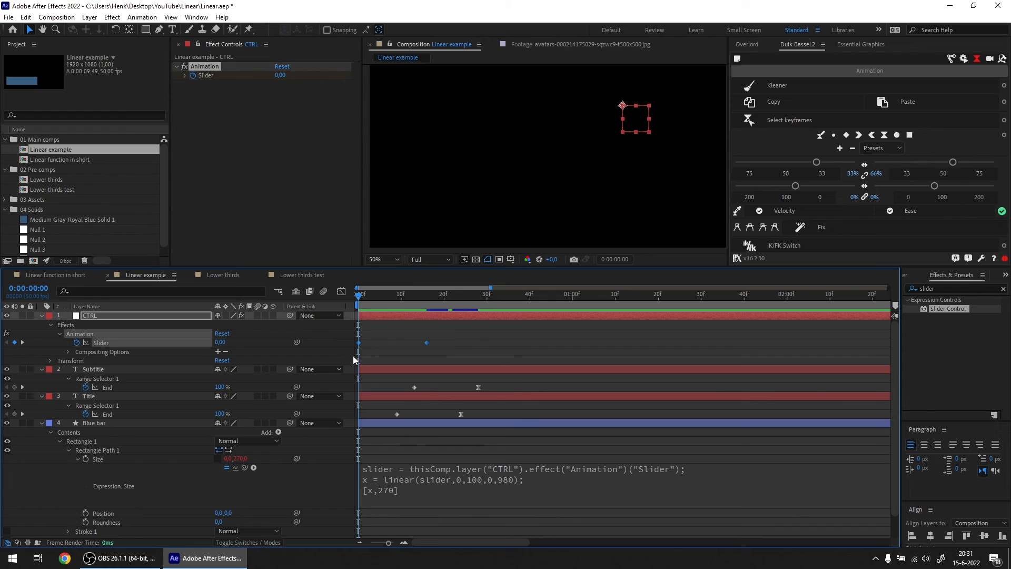
pyautogui.click(341, 291)
pyautogui.moveTo(442, 312); pyautogui.dragTo(380, 331)
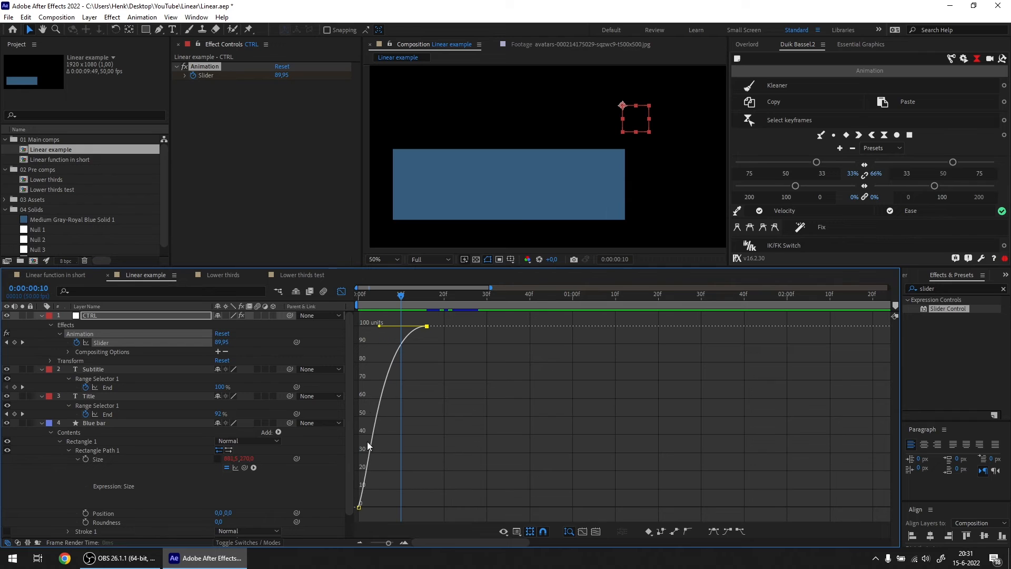
pyautogui.keyDown('shift'); pyautogui.click(359, 507); pyautogui.keyUp('shift')
pyautogui.click(358, 507)
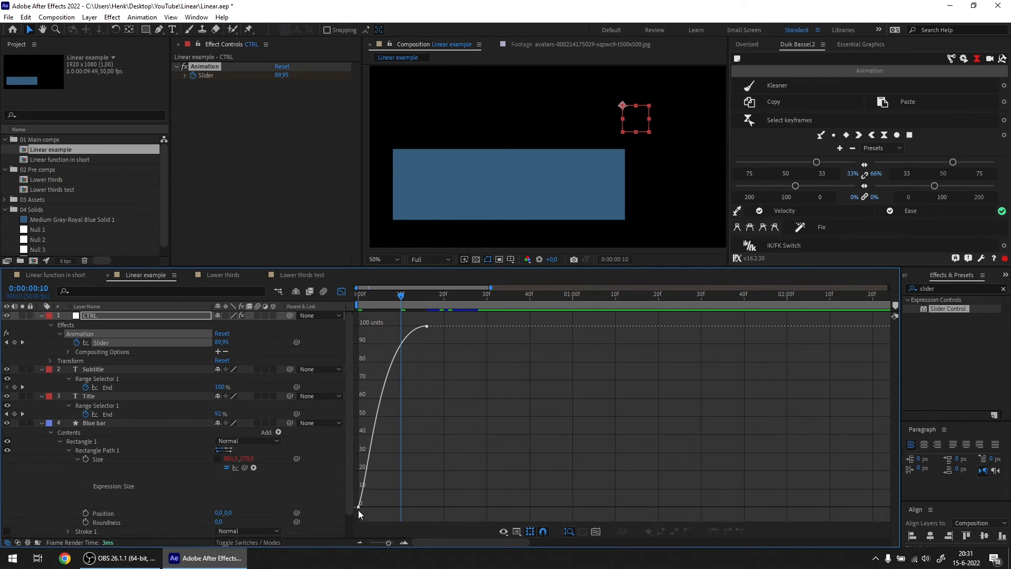
pyautogui.moveTo(358, 507); pyautogui.dragTo(370, 394)
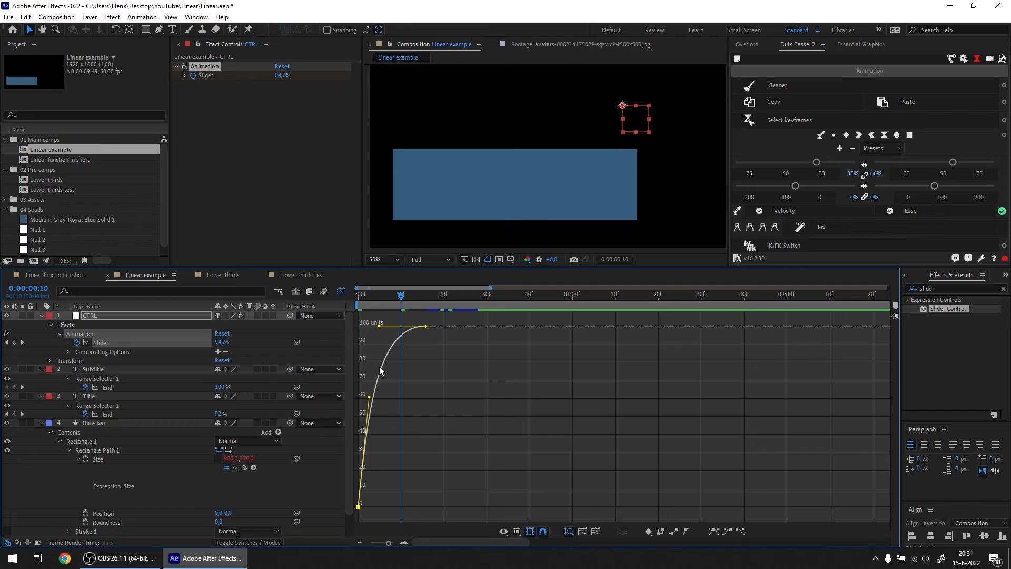
# - Preview the eased lower third animation from the first frame, return to the keyframe view, and scrub to frame 33
pyautogui.moveTo(377, 293); pyautogui.dragTo(339, 319)
pyautogui.press('space')
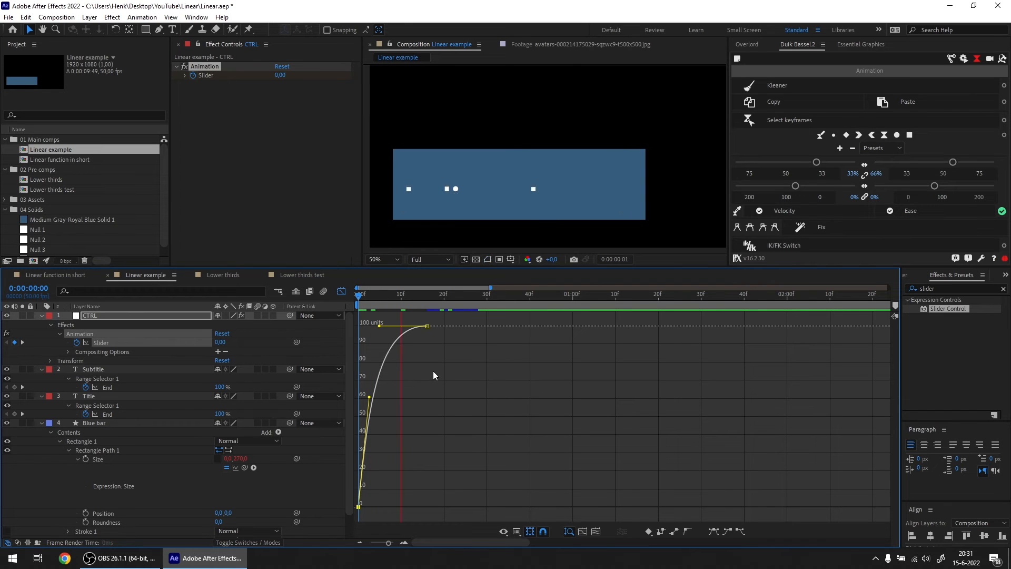
pyautogui.moveTo(377, 297); pyautogui.dragTo(325, 305)
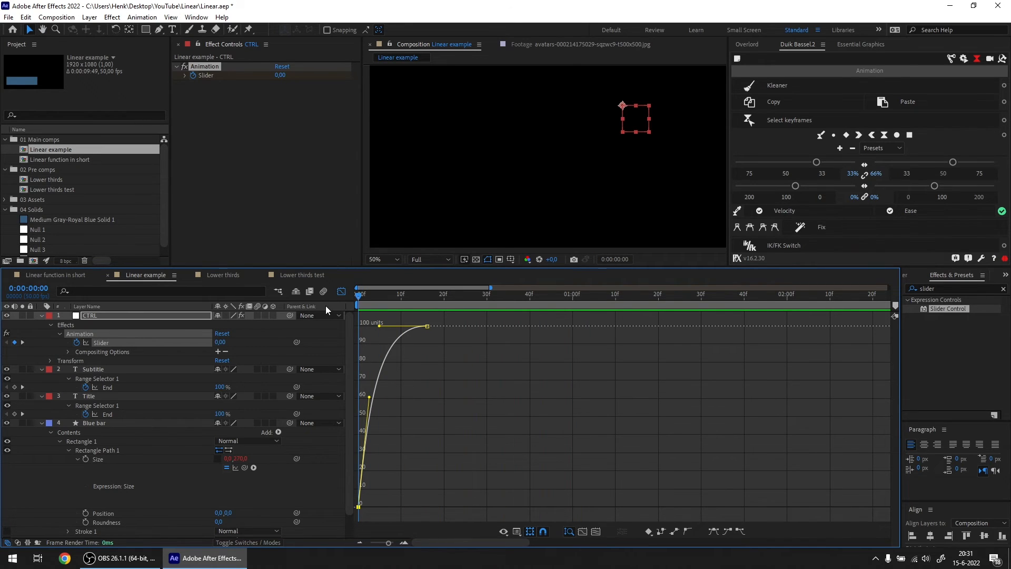
pyautogui.press('space')
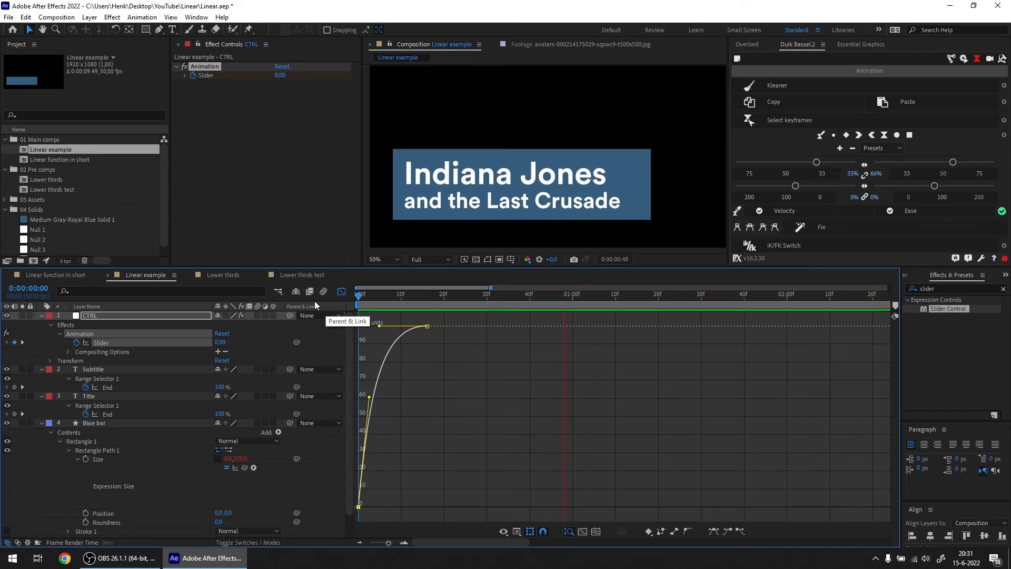
pyautogui.click(341, 291)
pyautogui.click(380, 298)
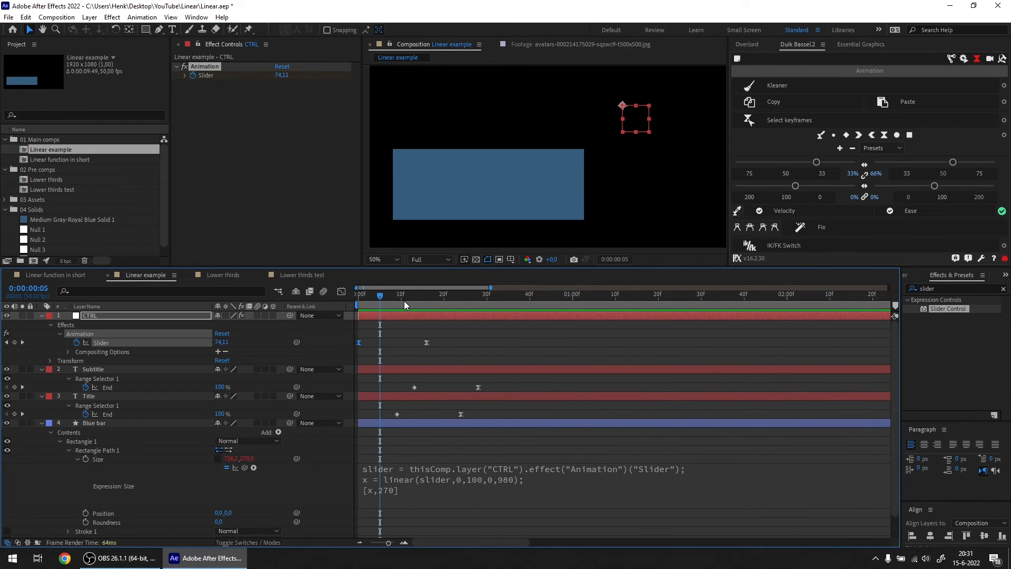
pyautogui.moveTo(404, 301); pyautogui.dragTo(498, 312)
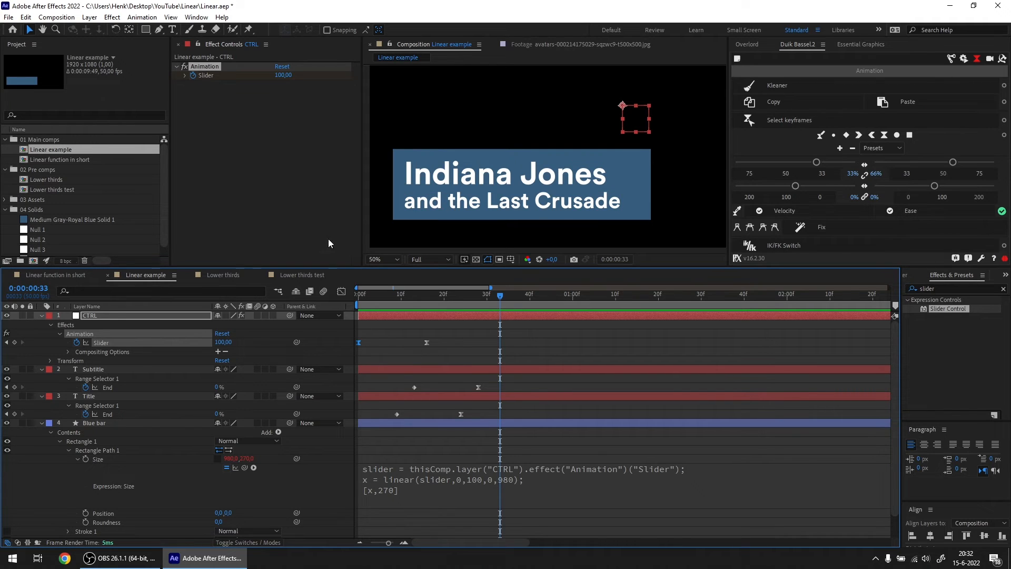
# - Apply a second Slider Control effect to the CTRL null and rename it maxValue
pyautogui.click(298, 201)
pyautogui.click(969, 337)
pyautogui.moveTo(952, 318); pyautogui.dragTo(231, 128)
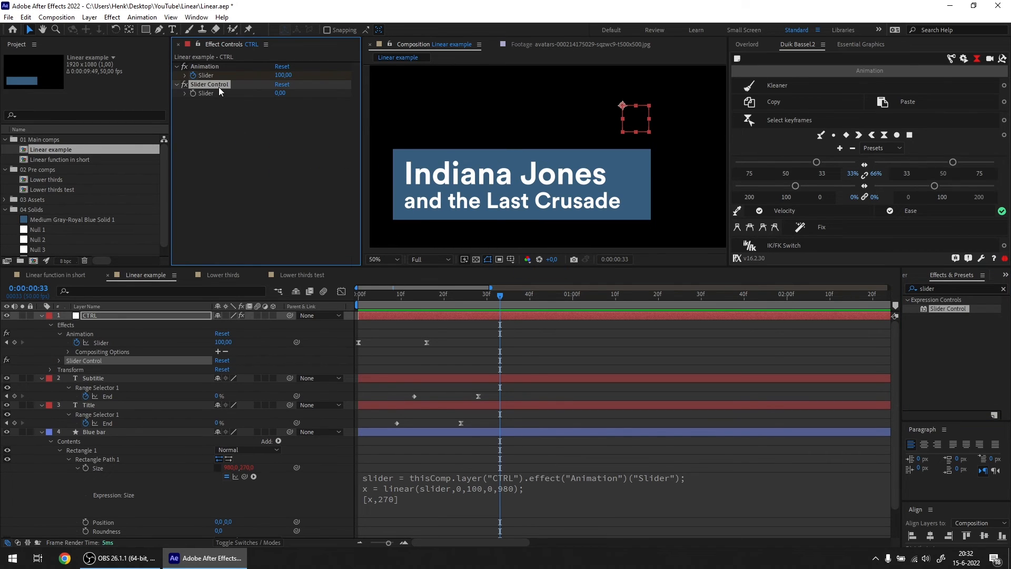
pyautogui.press('Return')
pyautogui.write('max')
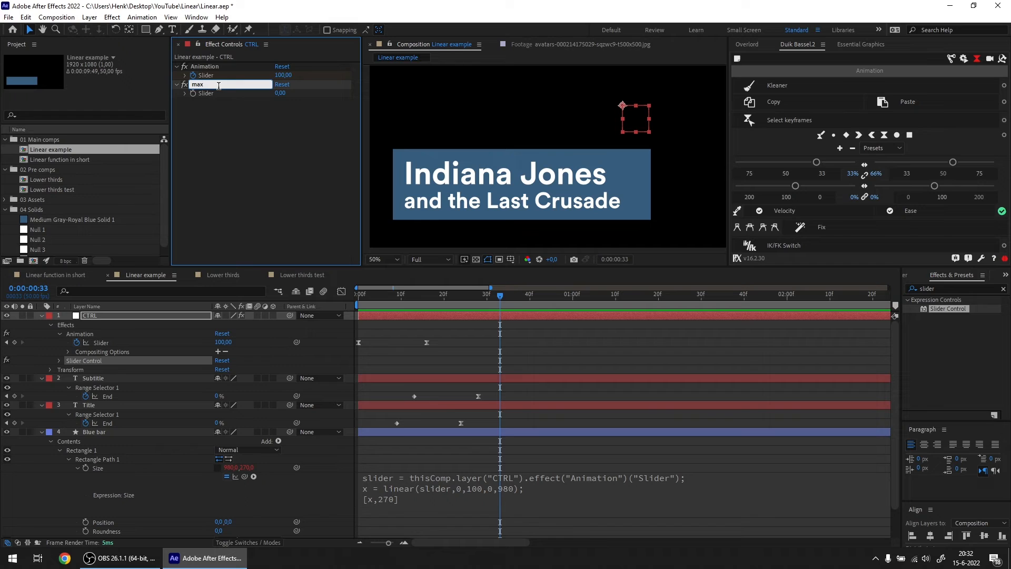
pyautogui.write('Value')
pyautogui.press('Return')
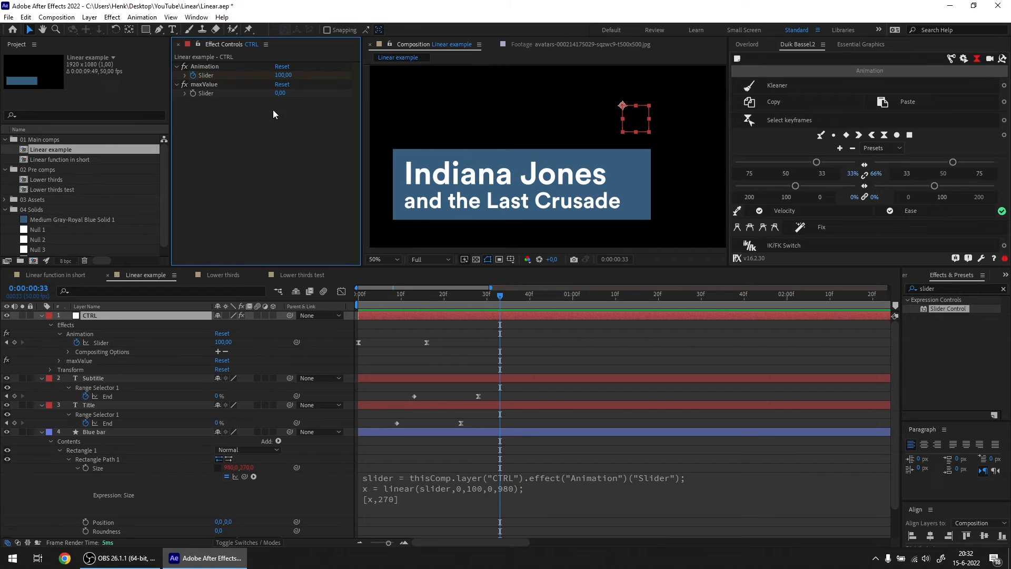
# - Set the maxValue slider to 1000
pyautogui.click(280, 92)
pyautogui.write('1000')
pyautogui.press('Return')
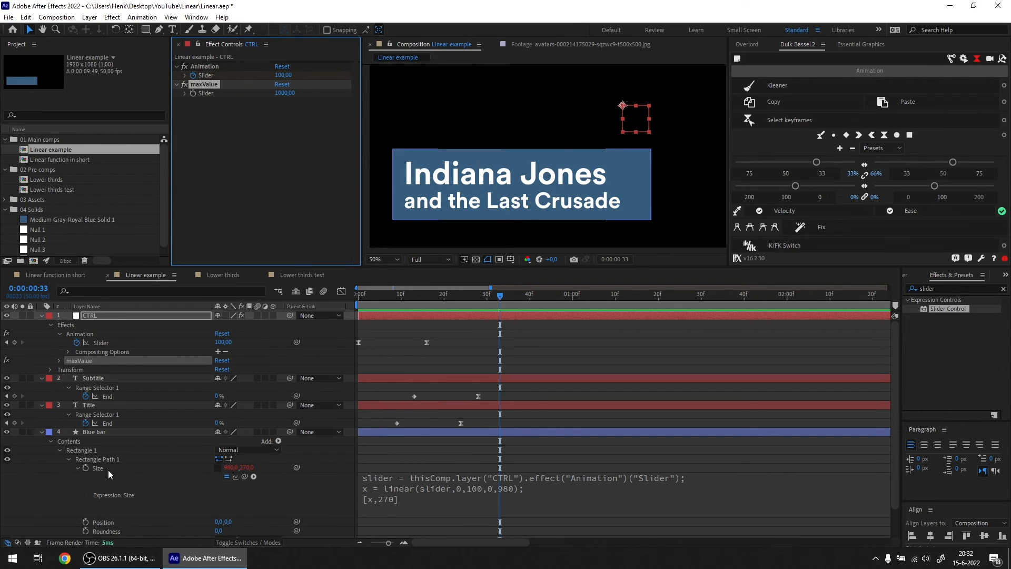
# - Insert the line maxValue = thisComp.layer("CTRL").effect("maxValue")("Slider"); below the slider line of the Blue bar's Size expression
pyautogui.click(417, 489)
pyautogui.click(511, 488)
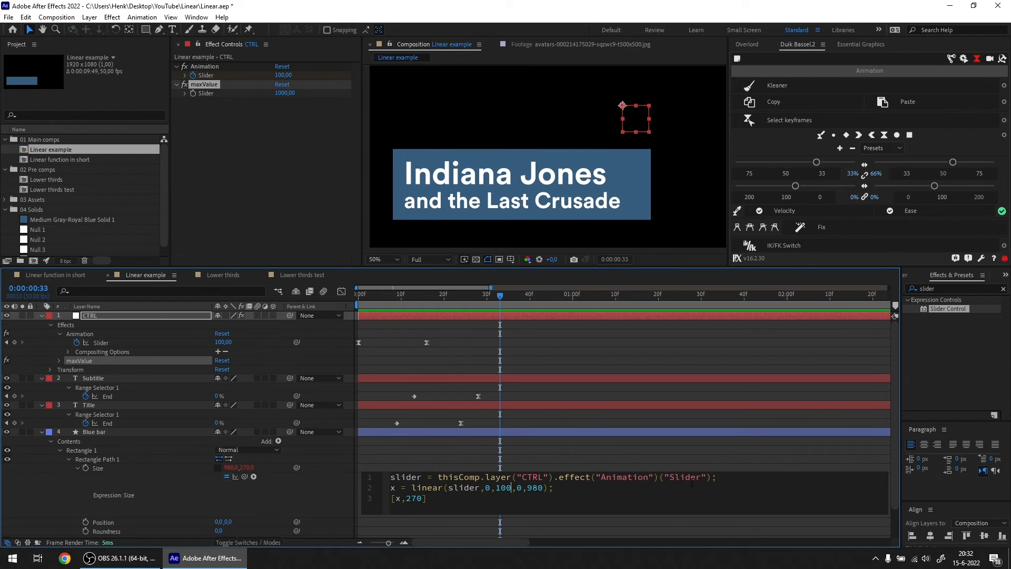
pyautogui.click(745, 476)
pyautogui.press('Return')
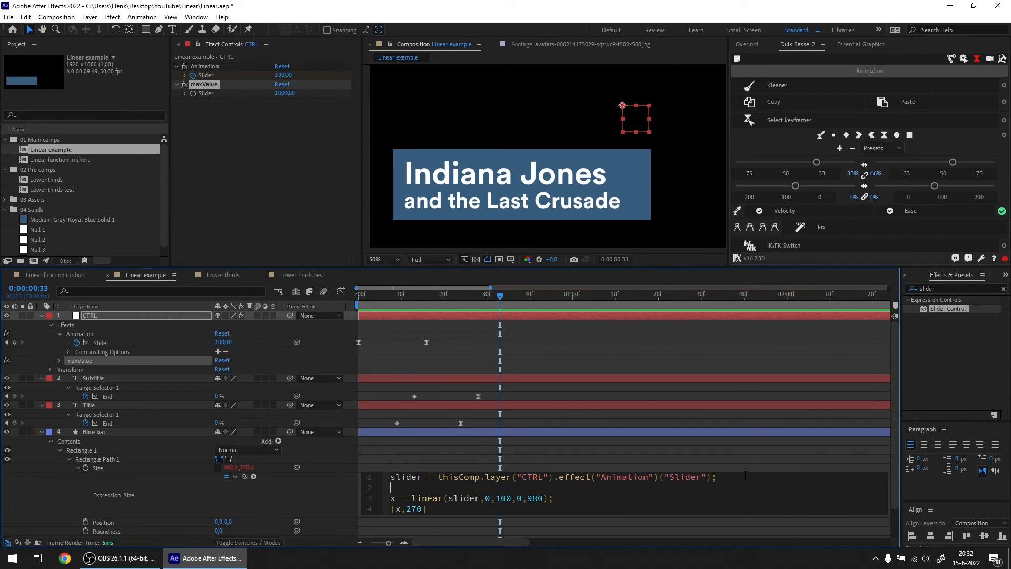
pyautogui.write('maxValue =')
pyautogui.moveTo(246, 477); pyautogui.dragTo(210, 93)
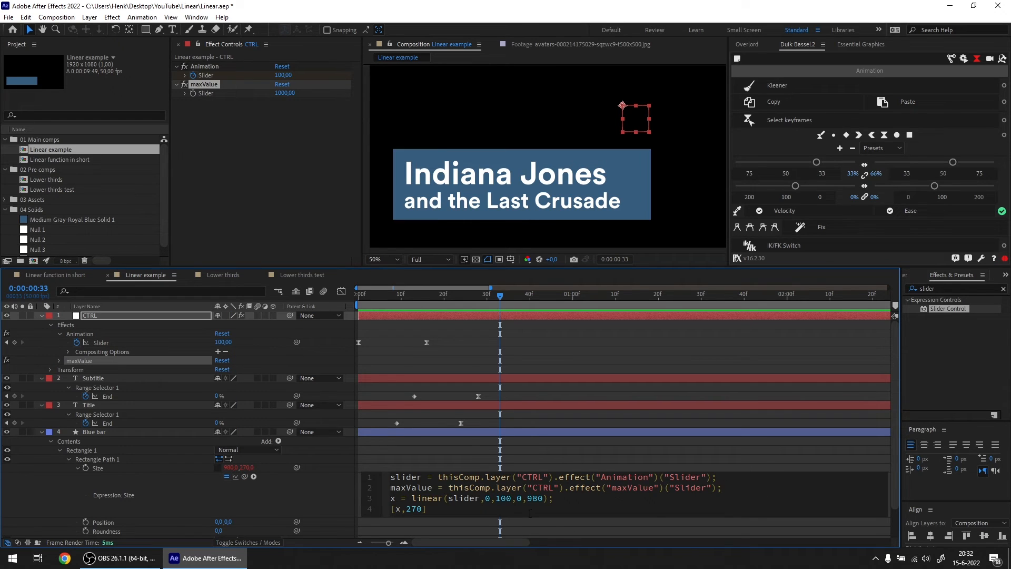
# - Replace 980 in the linear function with the maxValue variable, apply the expression, and select CTRL's maxValue effect
pyautogui.moveTo(527, 498); pyautogui.dragTo(543, 498)
pyautogui.doubleClick(411, 487)
pyautogui.hotkey('ctrl', 'c')
pyautogui.doubleClick(534, 498)
pyautogui.hotkey('ctrl', 'v')
pyautogui.click(306, 495)
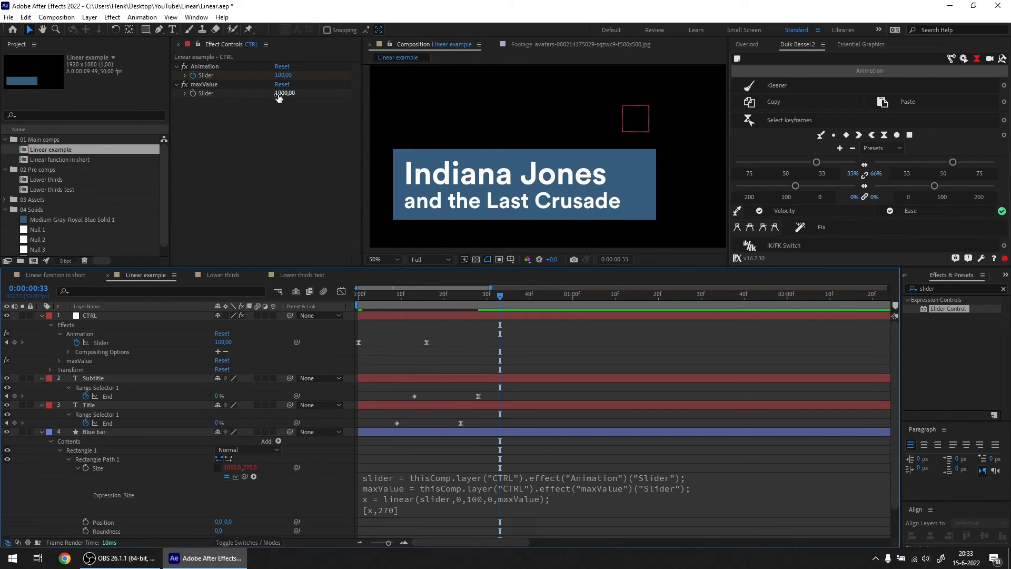
pyautogui.click(208, 84)
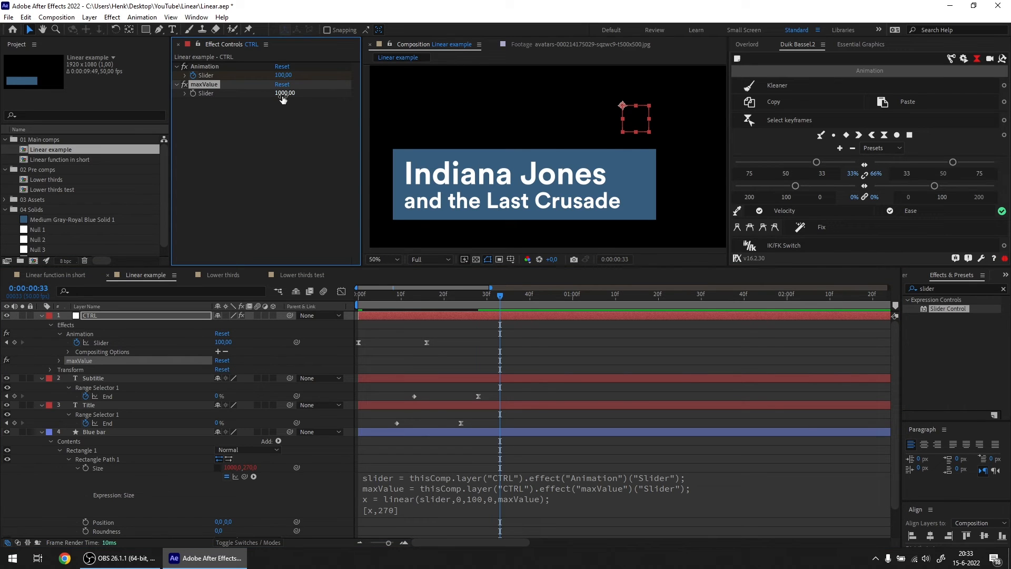
# - Try a maxValue slider value of 1083 at frame 16 and preview the lower-third animation from the start
pyautogui.click(425, 303)
pyautogui.click(426, 343)
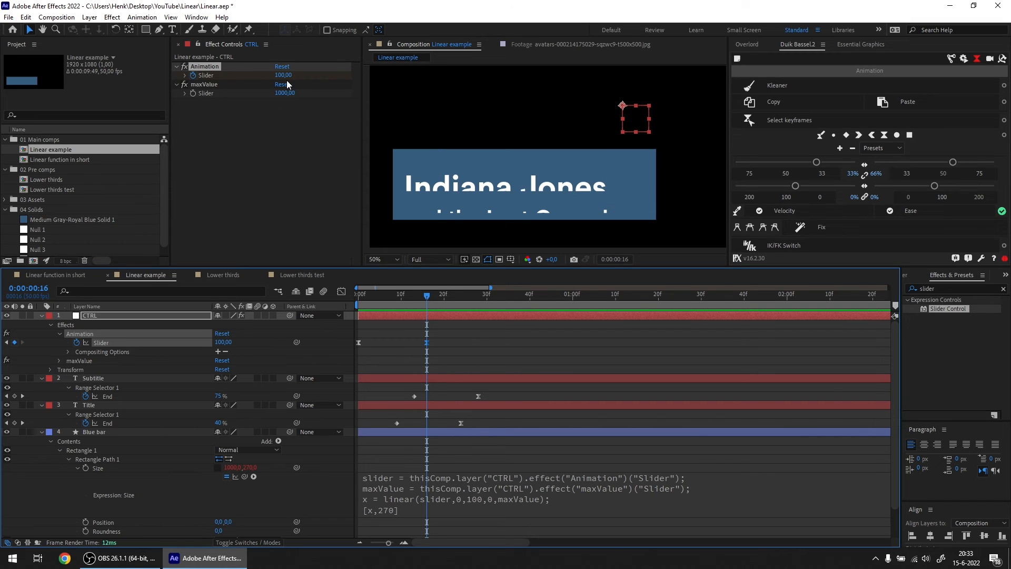
pyautogui.click(283, 99)
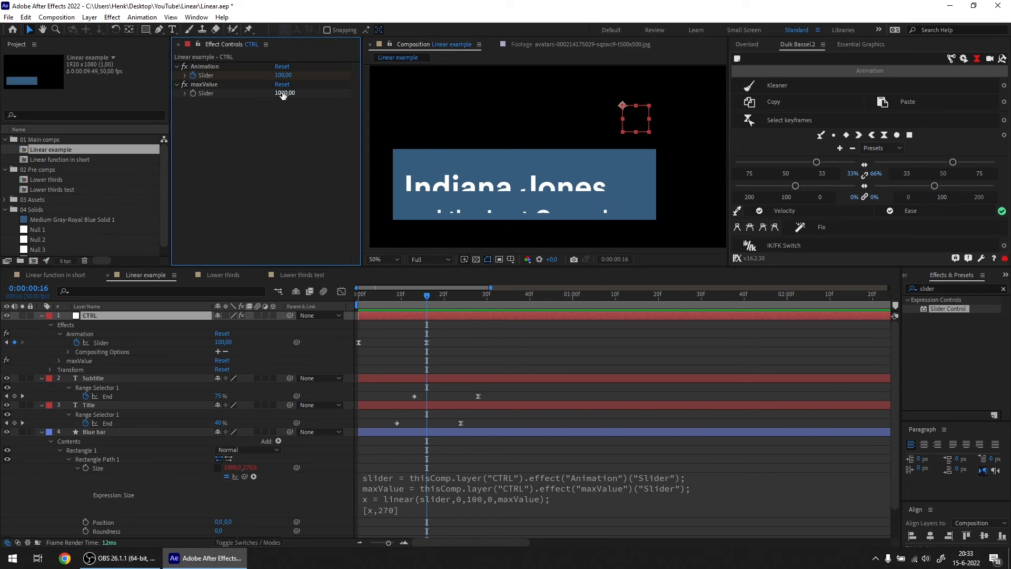
pyautogui.moveTo(283, 94); pyautogui.dragTo(359, 128)
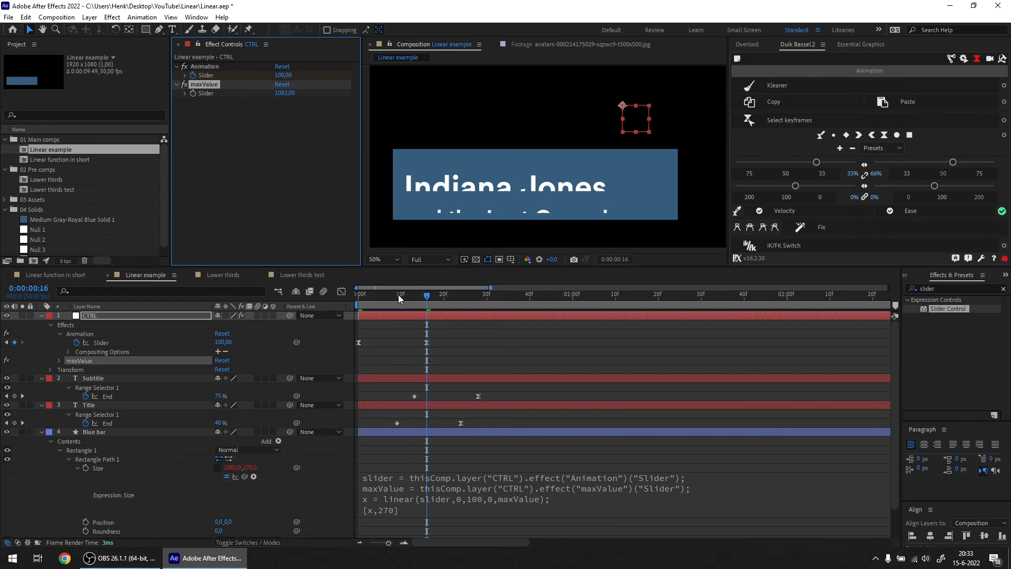
pyautogui.moveTo(398, 295); pyautogui.dragTo(358, 295)
pyautogui.press('space')
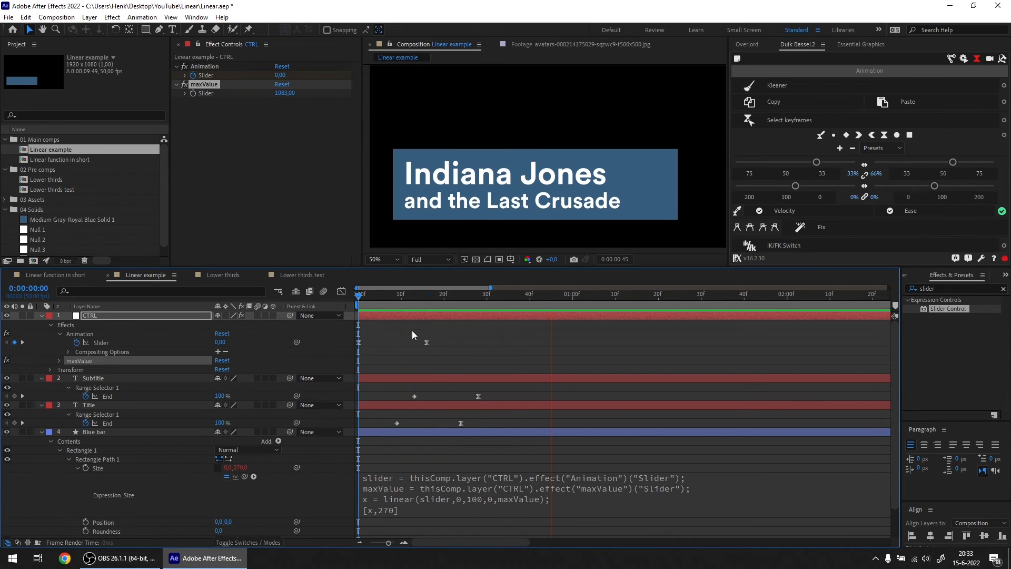
# - Move the playhead to frame 16 and set the maxValue slider to 1000
pyautogui.click(427, 295)
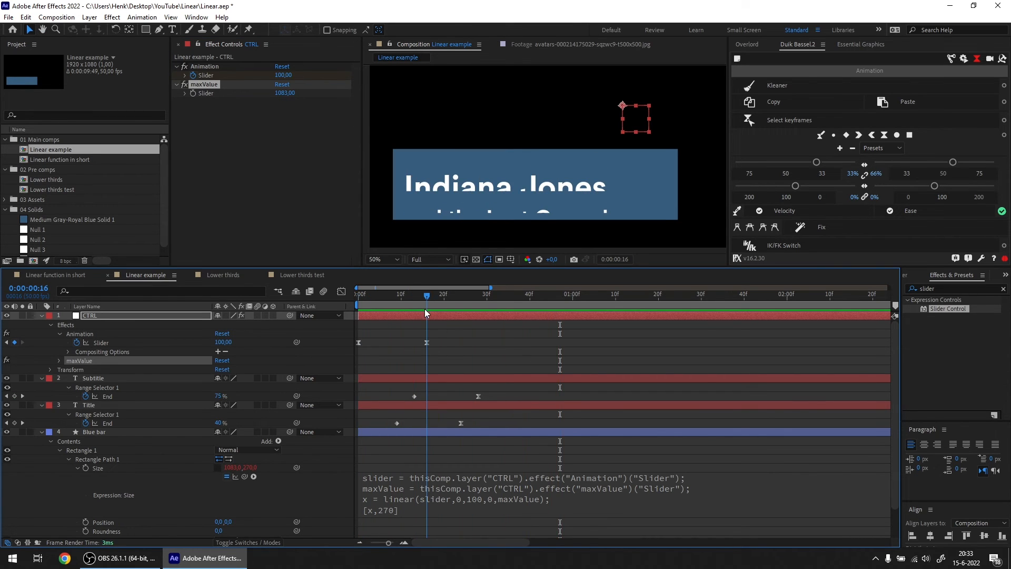
pyautogui.click(284, 92)
pyautogui.write('1000')
pyautogui.press('Return')
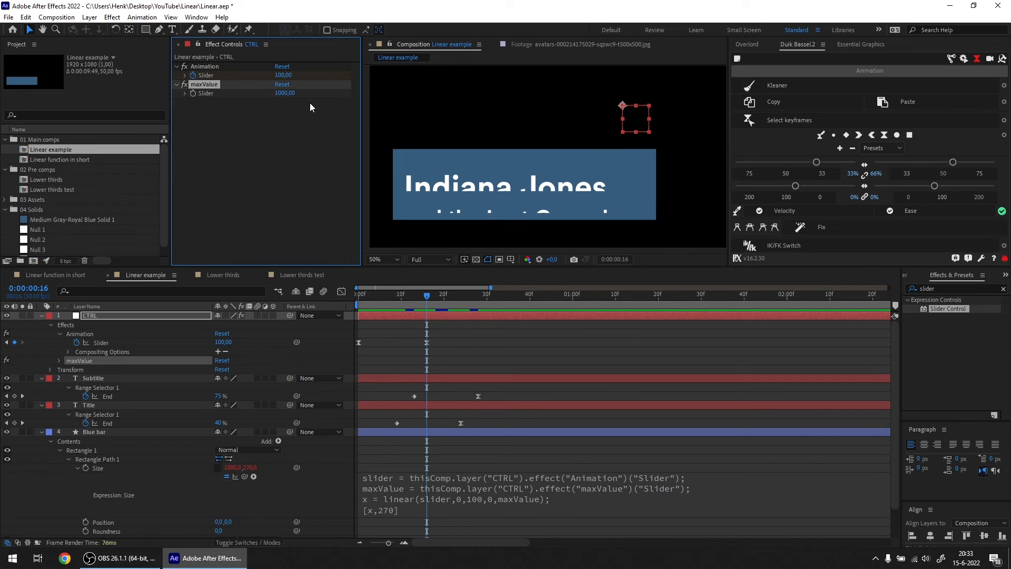
pyautogui.click(265, 190)
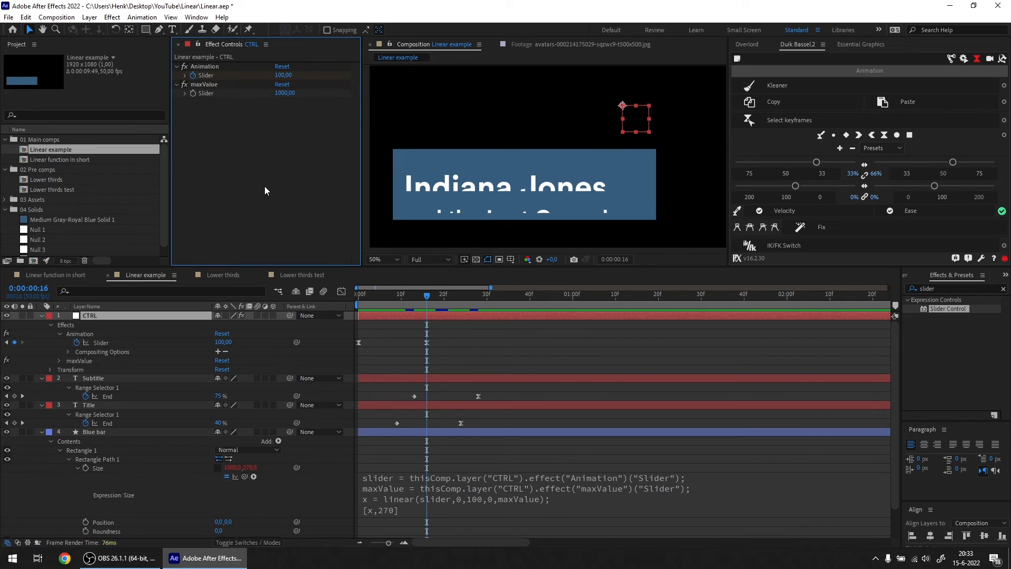
# - Add the Source Text of the Title and Subtitle layers to the Essential Graphics of Linear example
pyautogui.click(854, 43)
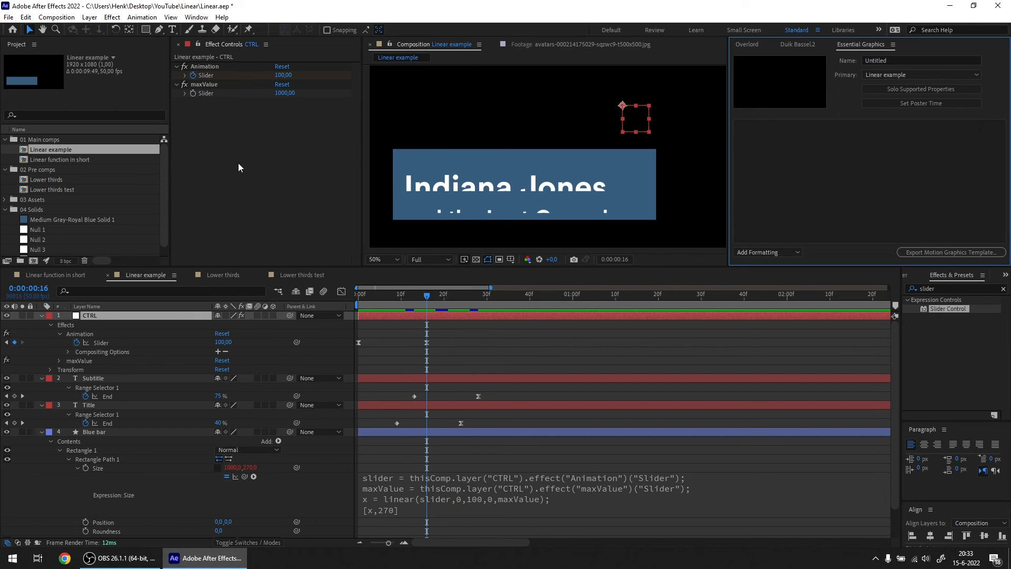
pyautogui.click(96, 379)
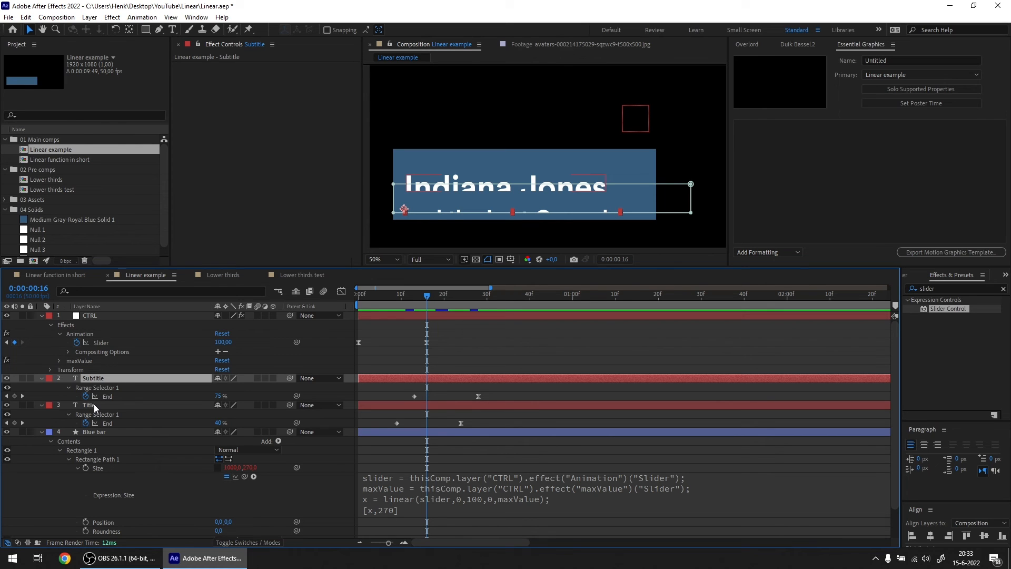
pyautogui.click(42, 378)
pyautogui.scroll(-3, 49, 437)
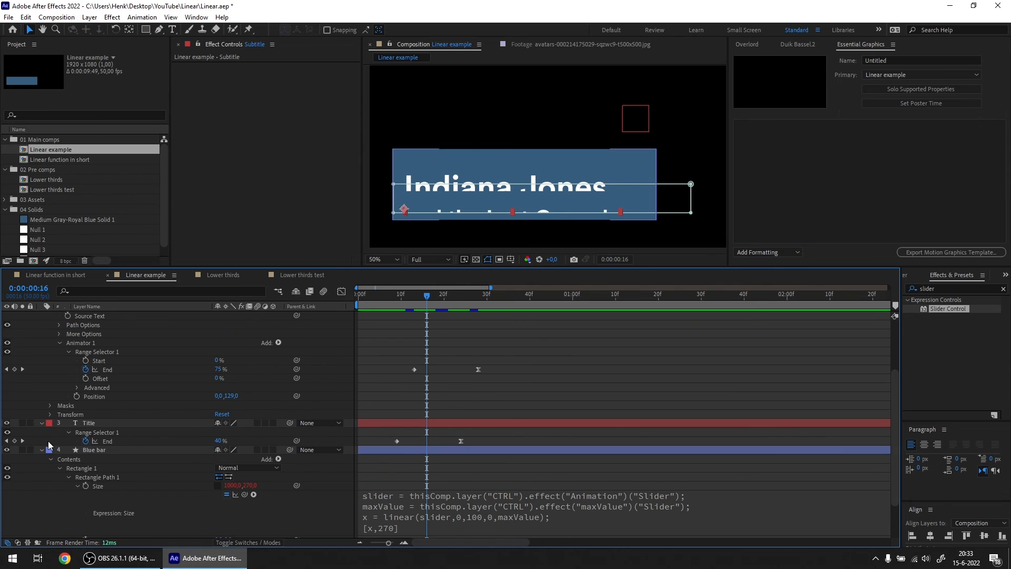
pyautogui.click(41, 424)
pyautogui.click(42, 424)
pyautogui.scroll(1, 105, 460)
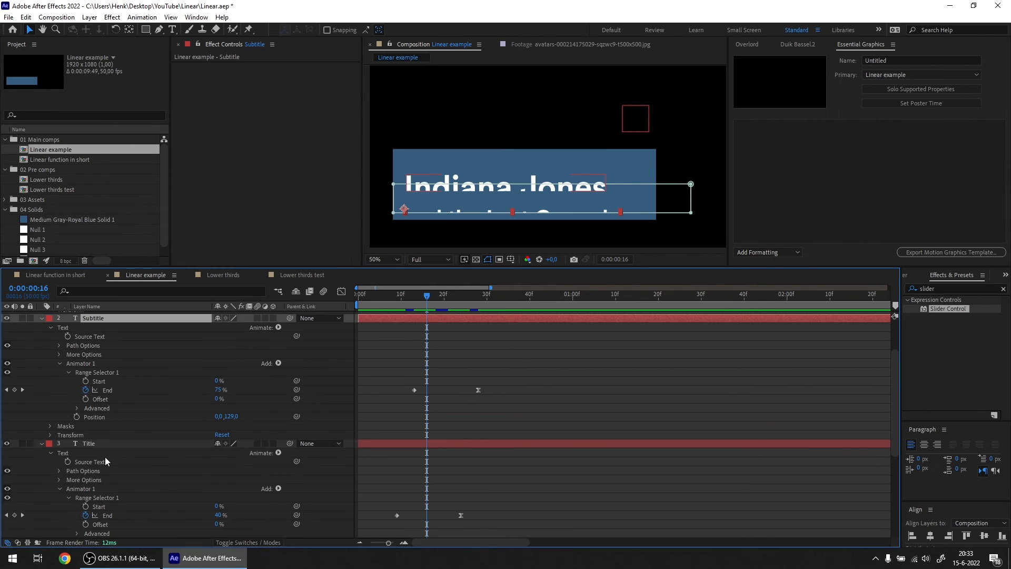
pyautogui.click(86, 462)
pyautogui.moveTo(90, 461); pyautogui.dragTo(820, 159)
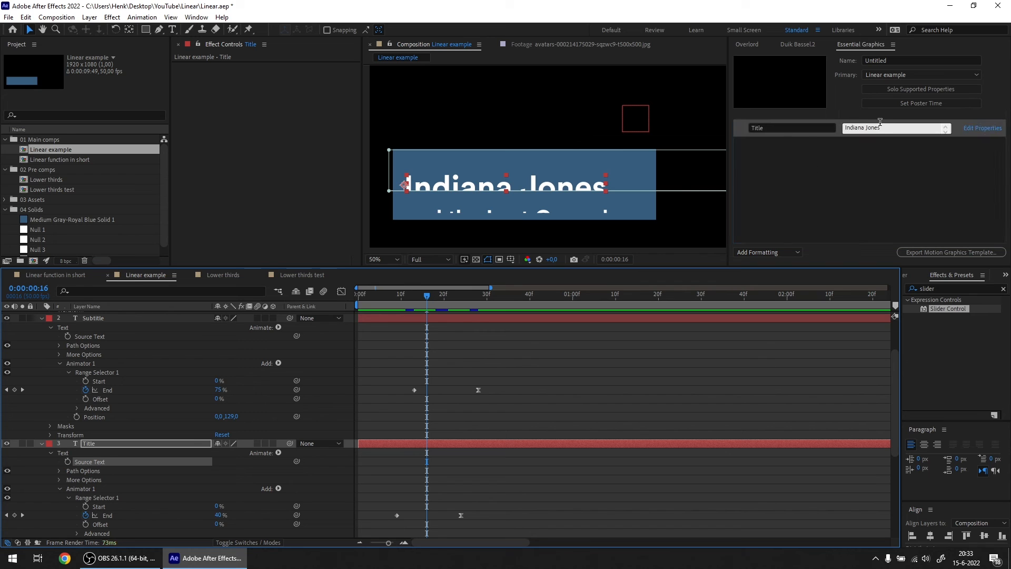
pyautogui.click(794, 186)
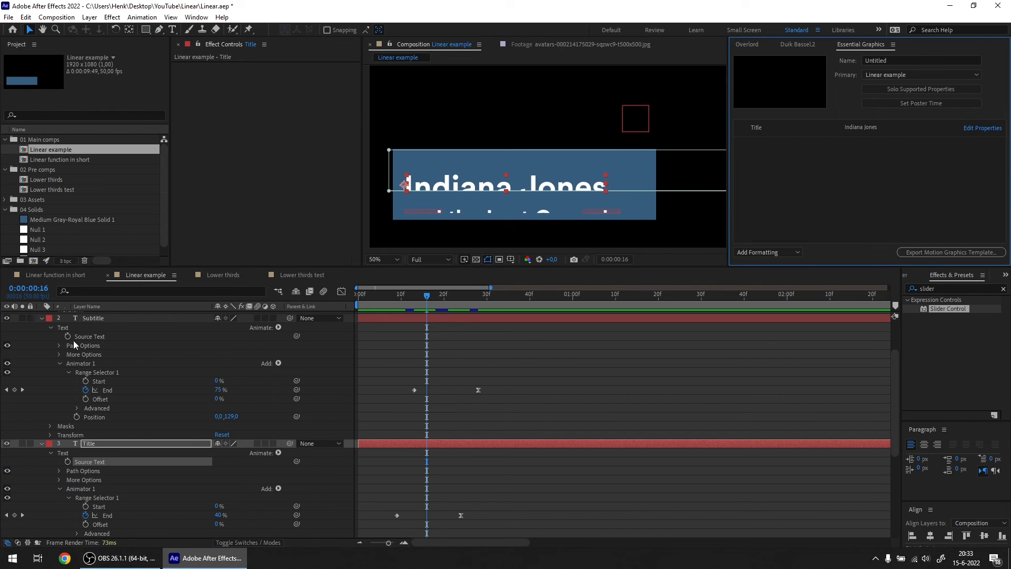
pyautogui.moveTo(87, 335); pyautogui.dragTo(790, 187)
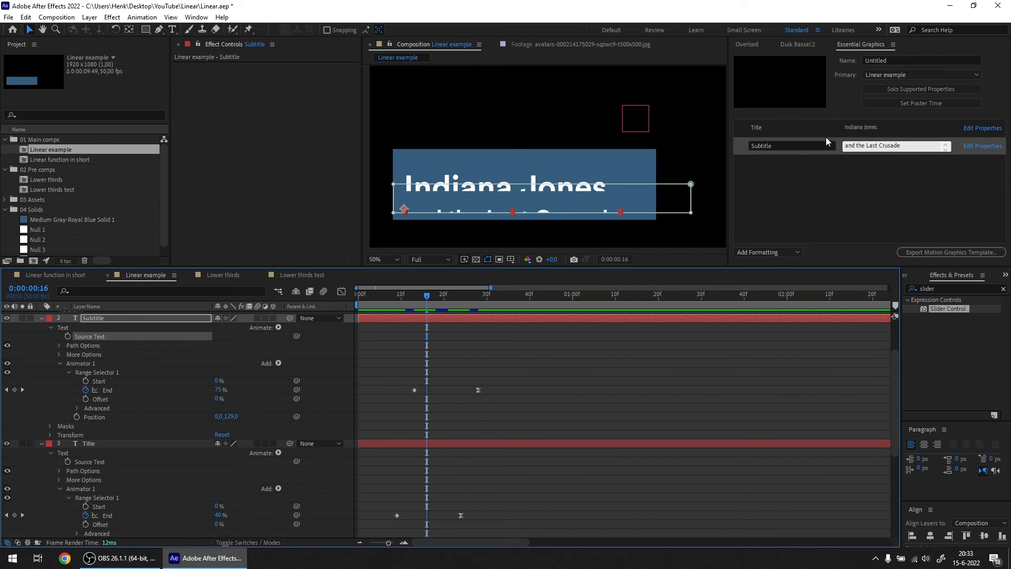
pyautogui.click(794, 185)
# - Add CTRL's maxValue slider to the Essential Graphics and set the upper limit of its slider range to 2000
pyautogui.scroll(5, 153, 403)
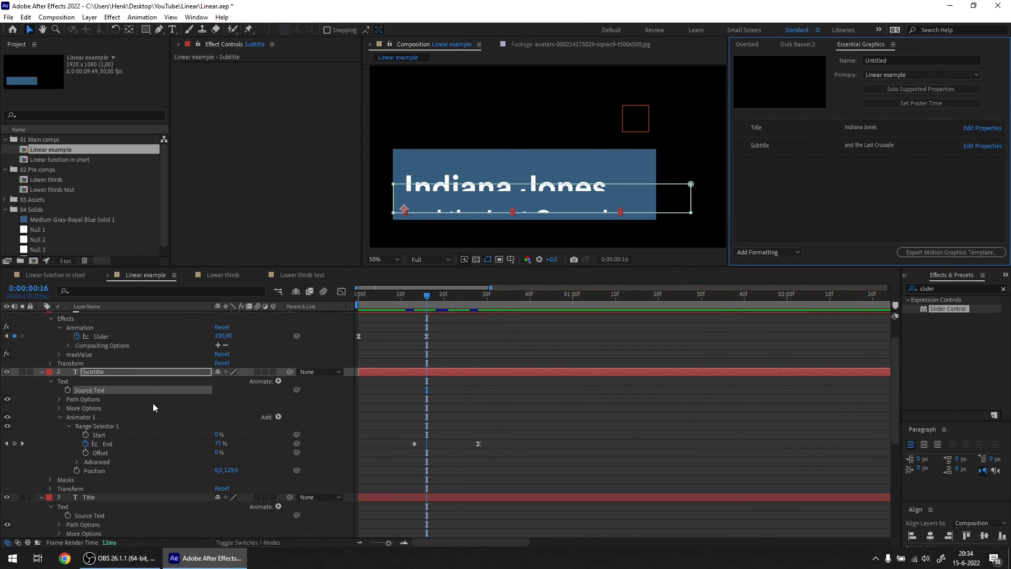
pyautogui.click(59, 361)
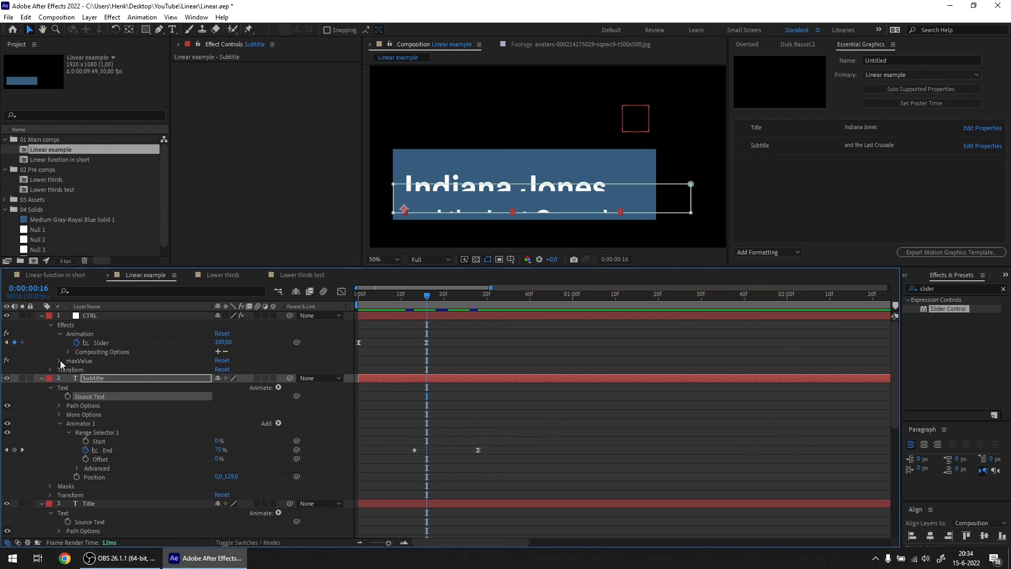
pyautogui.moveTo(93, 371); pyautogui.dragTo(819, 176)
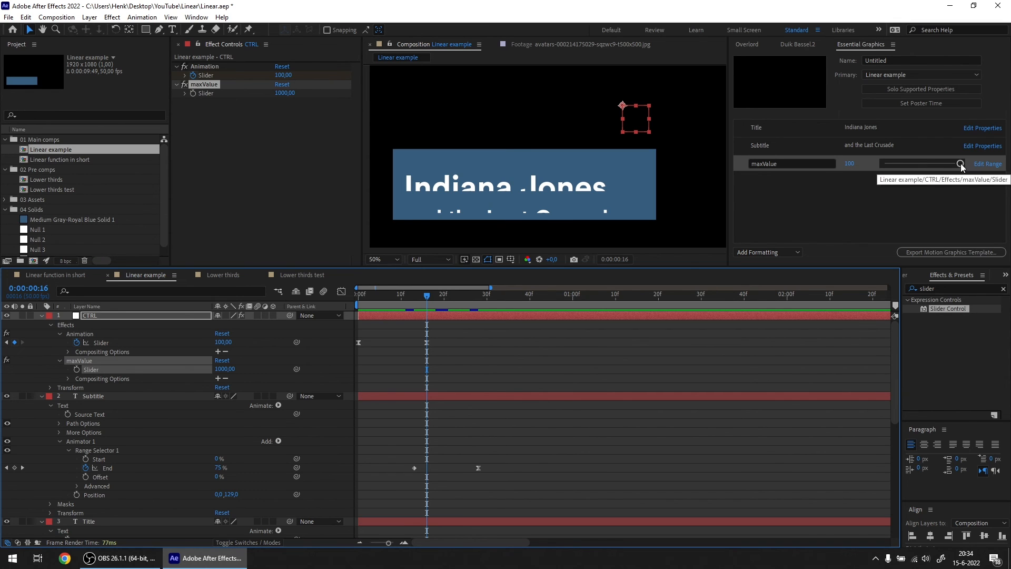
pyautogui.click(985, 164)
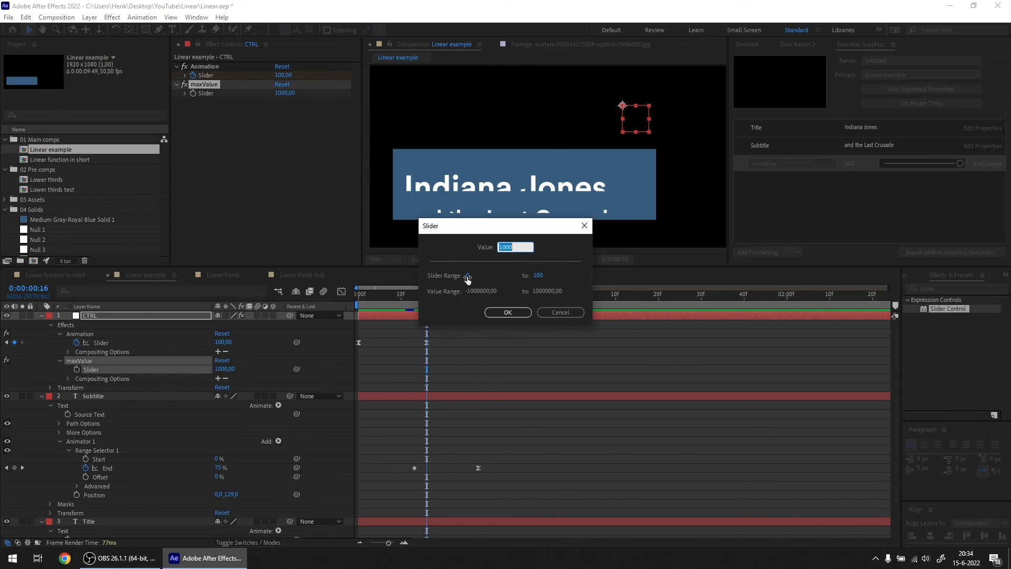
pyautogui.click(537, 275)
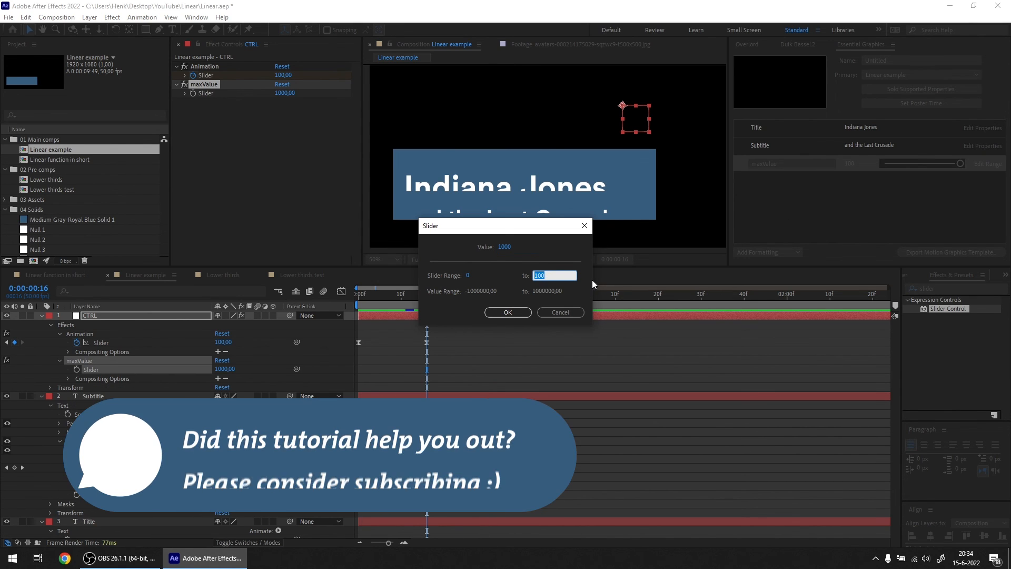
pyautogui.write('12000')
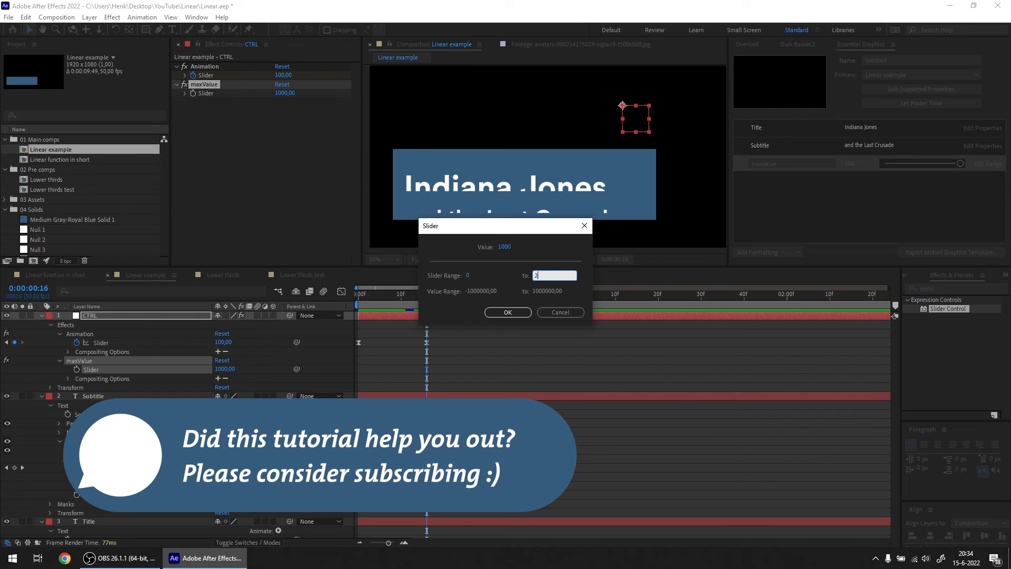
pyautogui.click(506, 313)
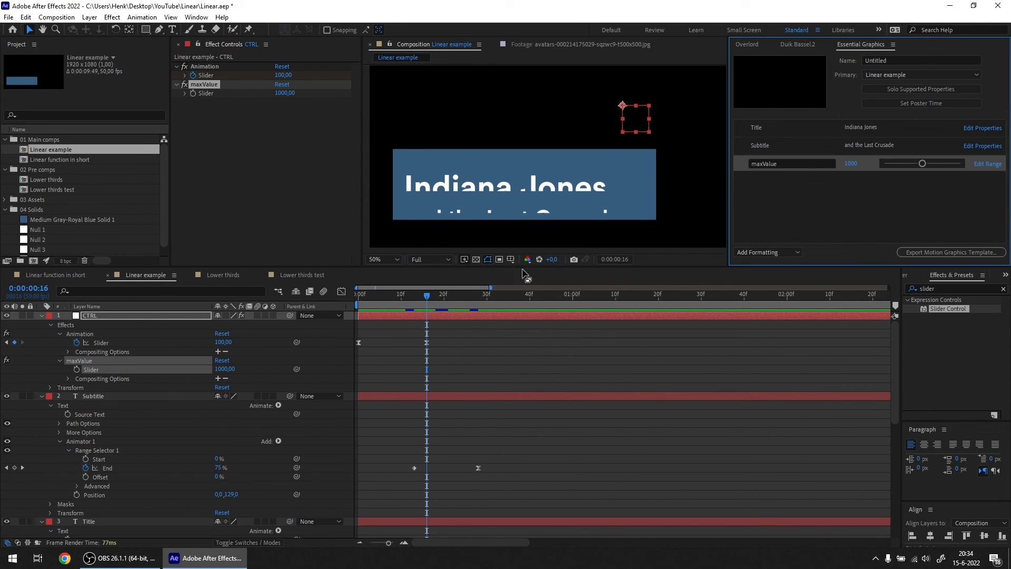
# - Close the Lower thirds and Lower thirds test timelines and create a new composition from Linear example
pyautogui.scroll(-2, 470, 183)
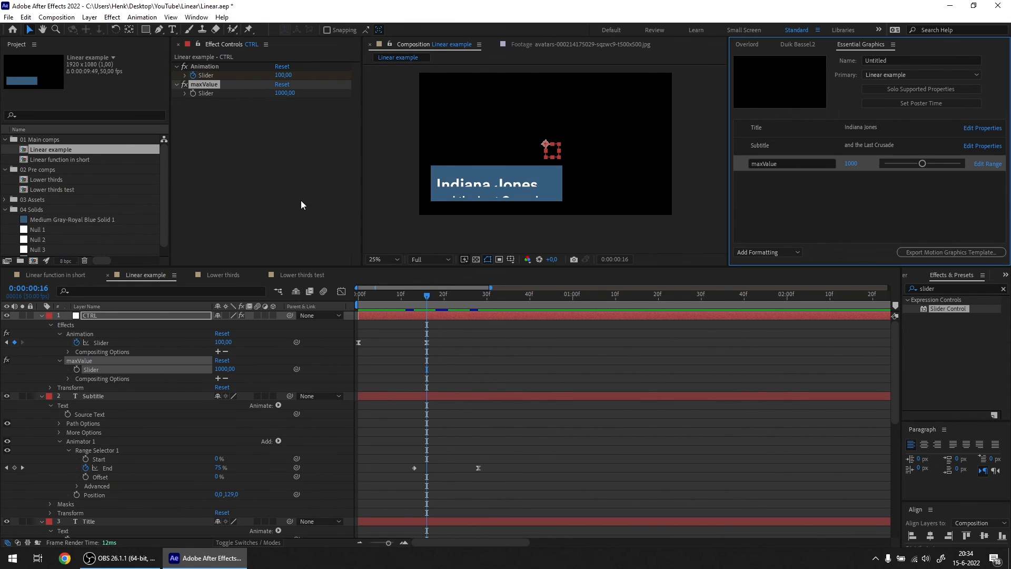
pyautogui.click(280, 199)
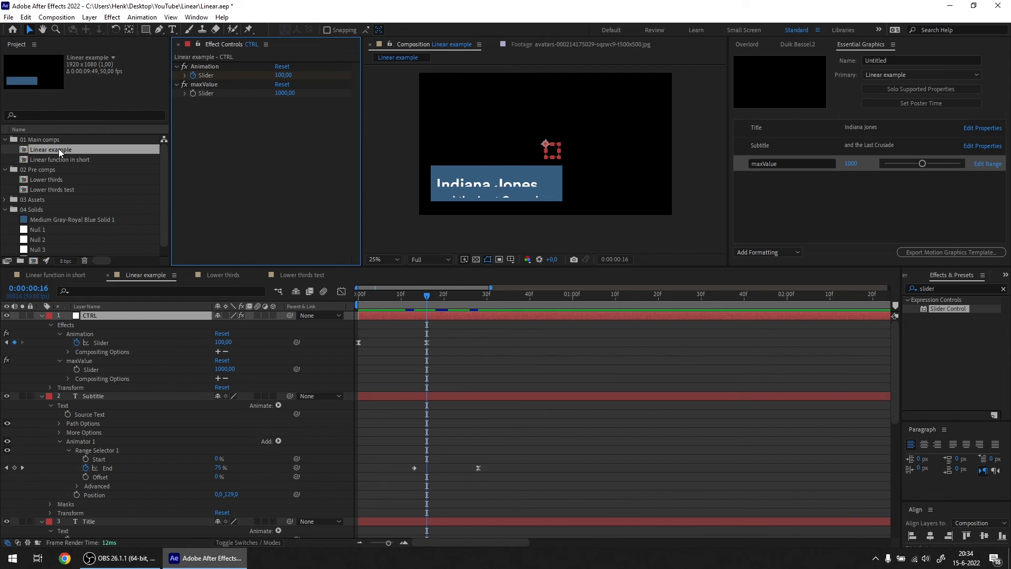
pyautogui.click(43, 152)
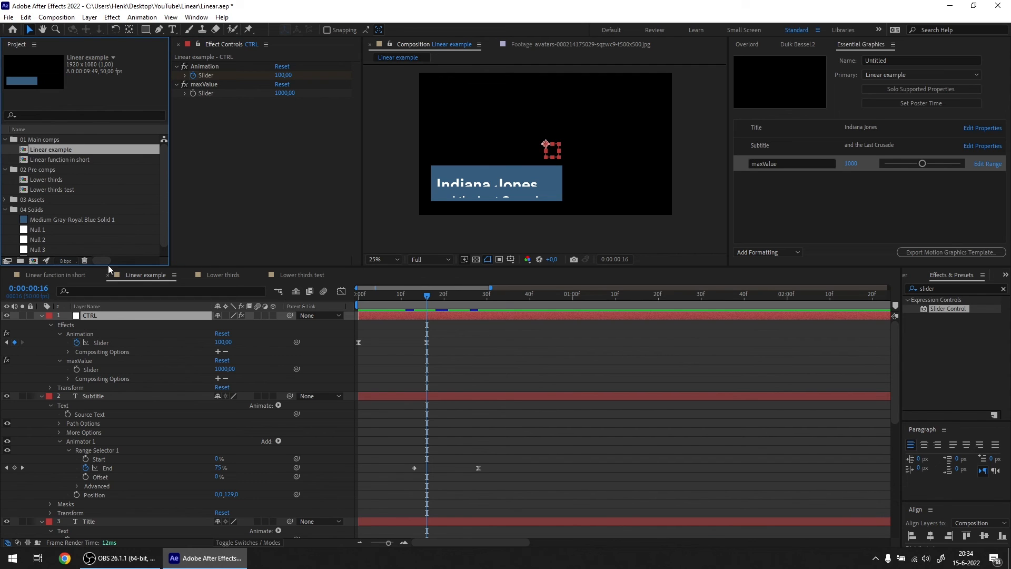
pyautogui.click(188, 276)
pyautogui.click(188, 275)
pyautogui.moveTo(45, 148); pyautogui.dragTo(33, 259)
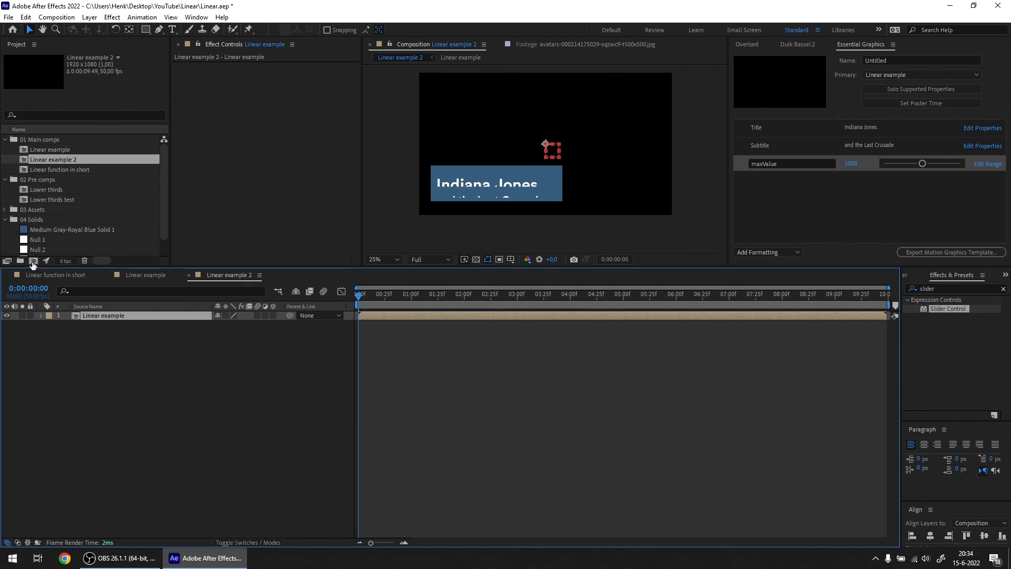
pyautogui.click(67, 160)
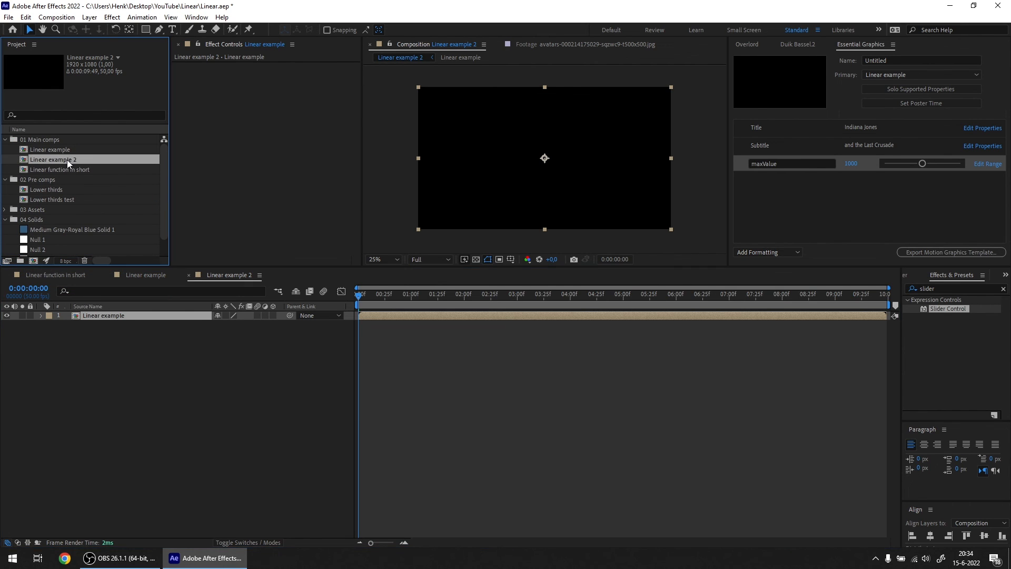
pyautogui.press('Return')
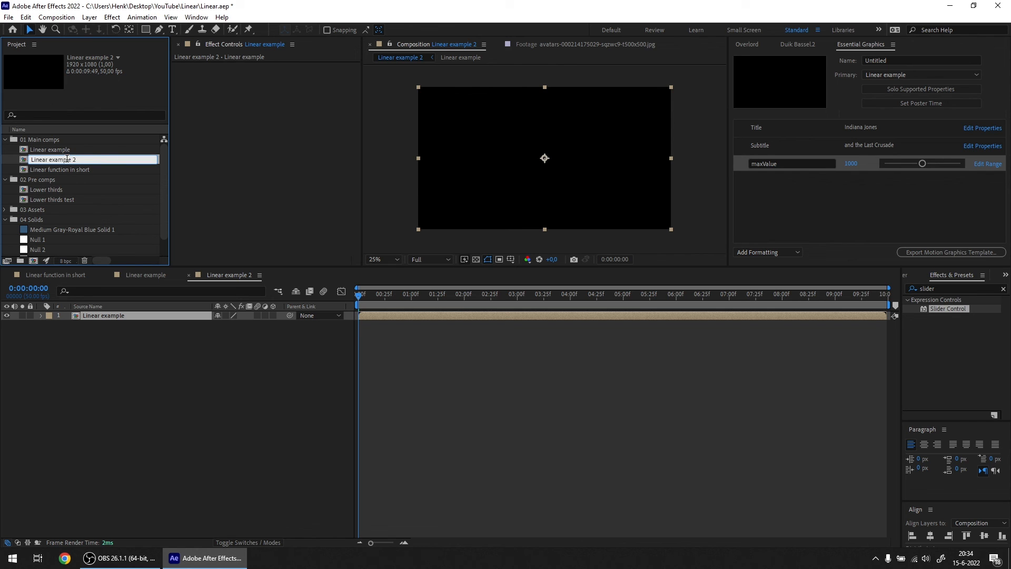
pyautogui.click(65, 350)
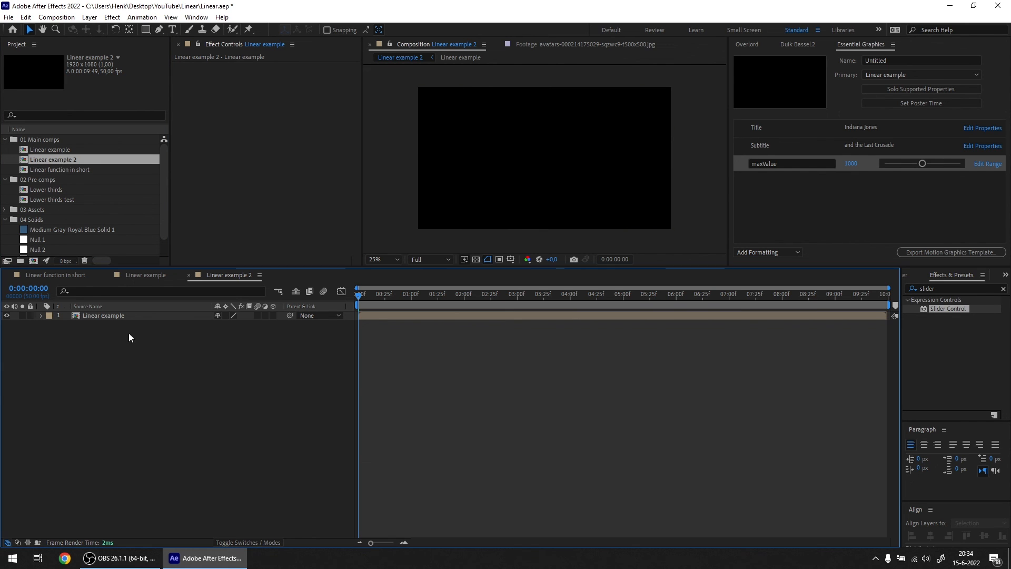
# - Preview the nested Linear example layer in the Linear example 2 composition
pyautogui.click(102, 315)
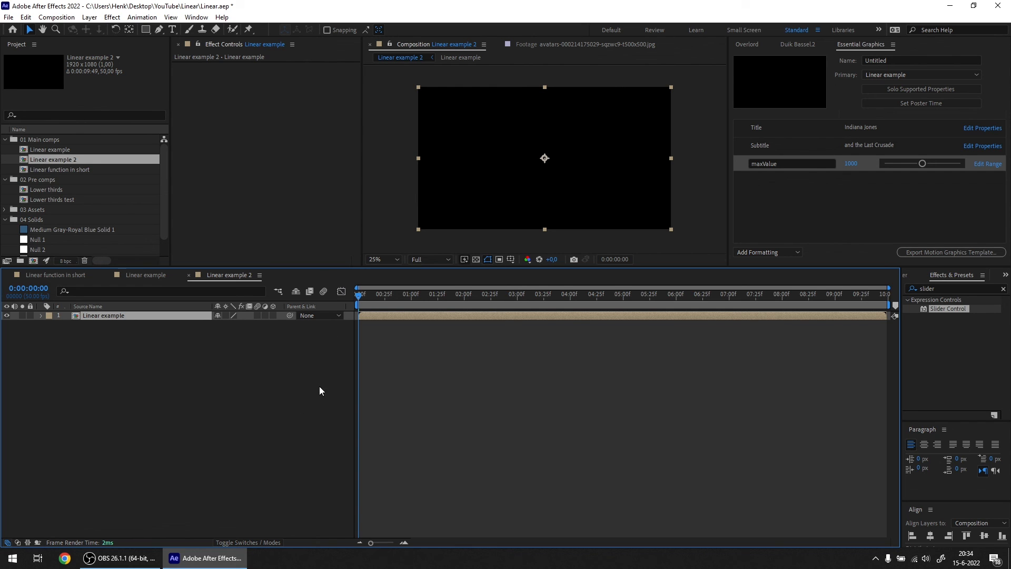
pyautogui.press('space')
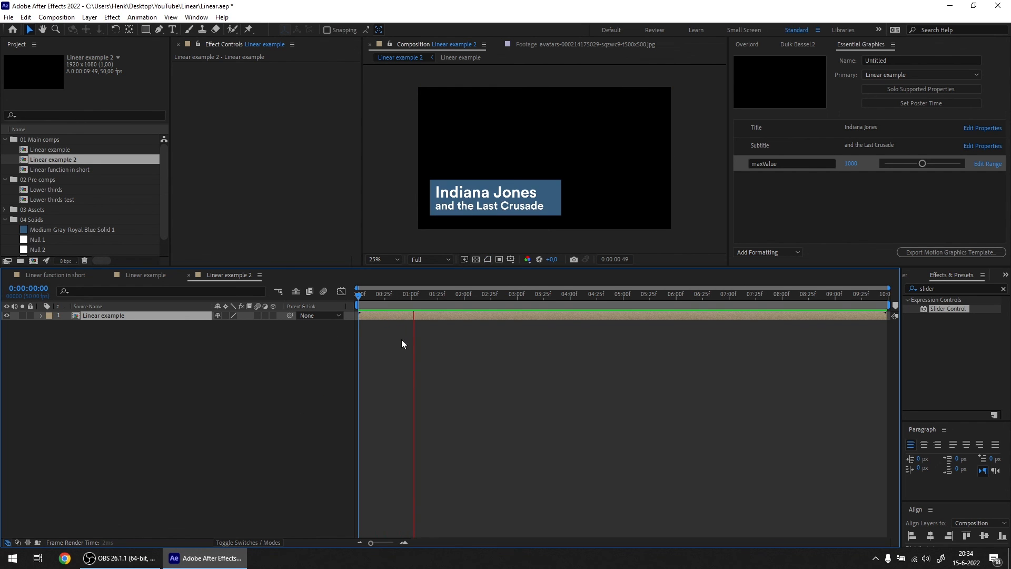
pyautogui.press('space')
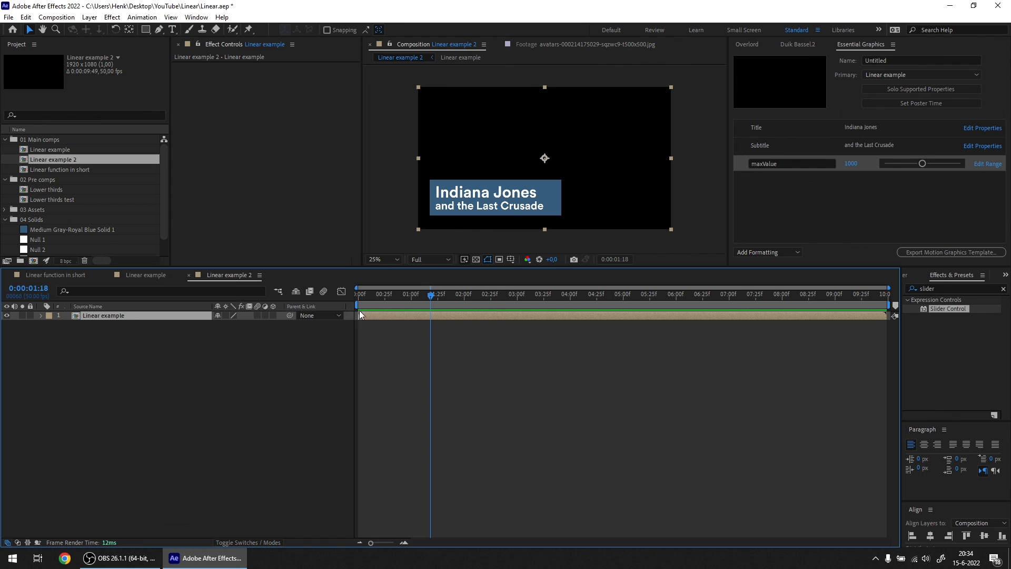
# - In the nested layer's Essential Properties, set the Subtitle text to "and the Raiders of the Lost Ark"
pyautogui.click(41, 315)
pyautogui.click(80, 335)
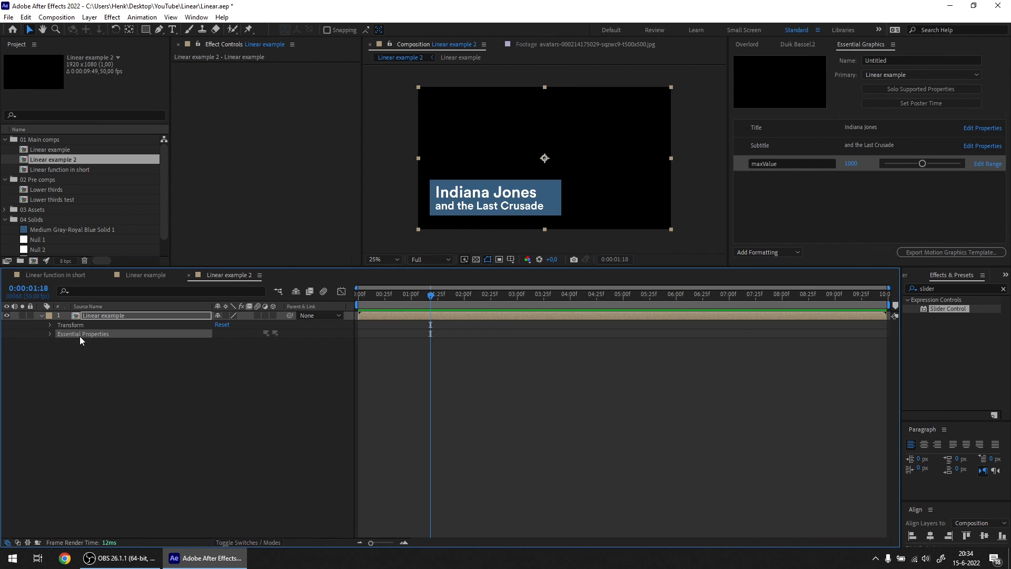
pyautogui.click(50, 334)
pyautogui.click(81, 342)
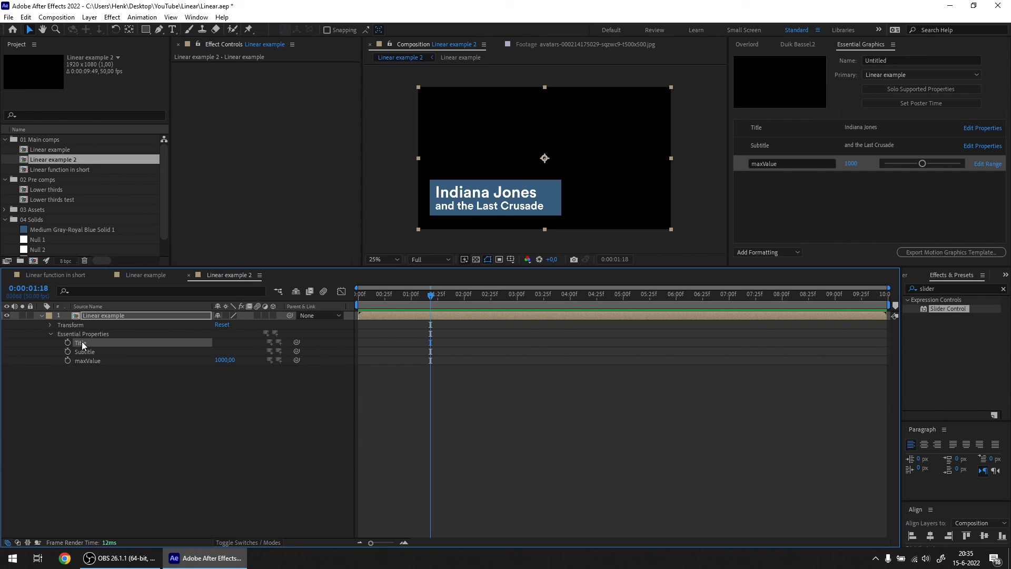
pyautogui.rightClick(87, 352)
pyautogui.click(130, 355)
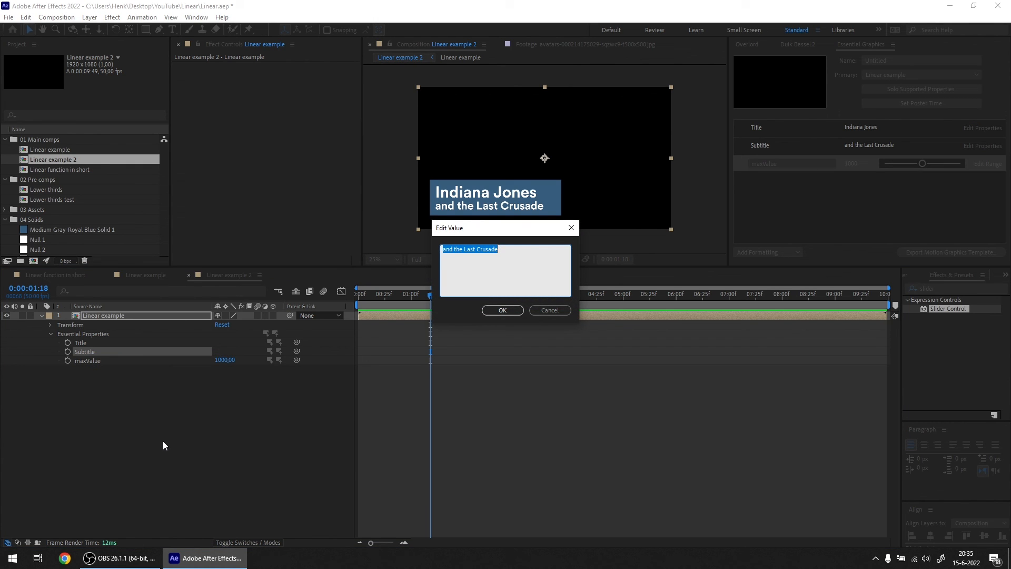
pyautogui.write('and the Raide')
pyautogui.write('f the Lost')
pyautogui.click(503, 310)
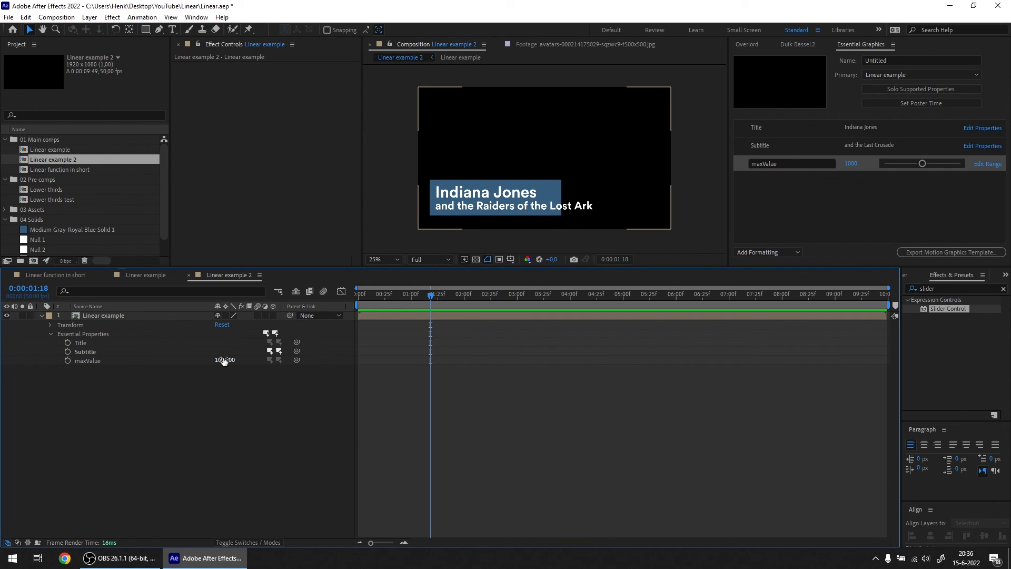
# - In the nested Linear example layer's Essential Properties, raise maxValue to 1341 so the blue bar spans the longer subtitle
pyautogui.moveTo(224, 360); pyautogui.dragTo(411, 366)
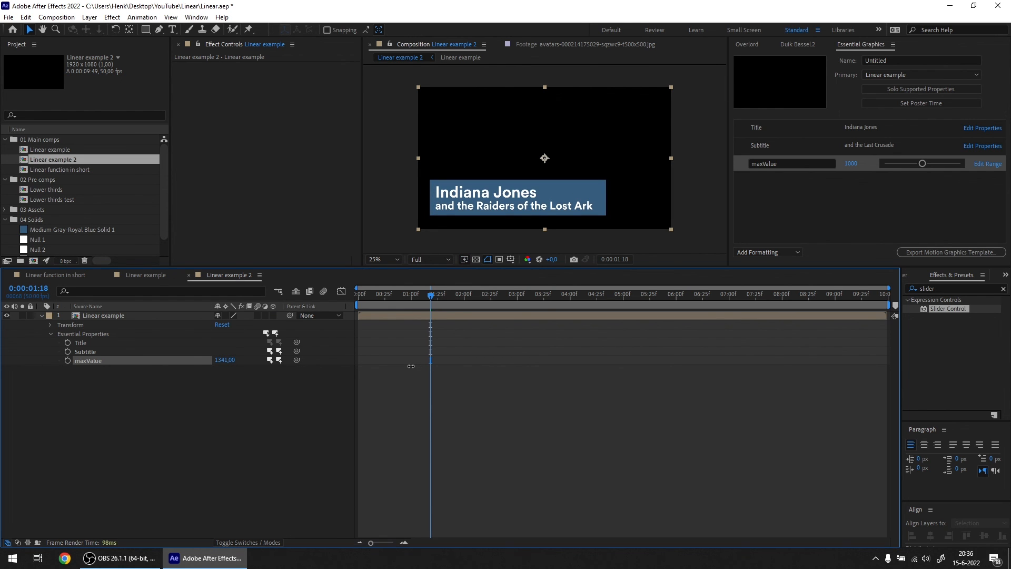
pyautogui.click(235, 422)
# - Play the Linear example 2 composition from its first frame twice to check the lower third's animation with the widened bar
pyautogui.moveTo(383, 294); pyautogui.dragTo(314, 329)
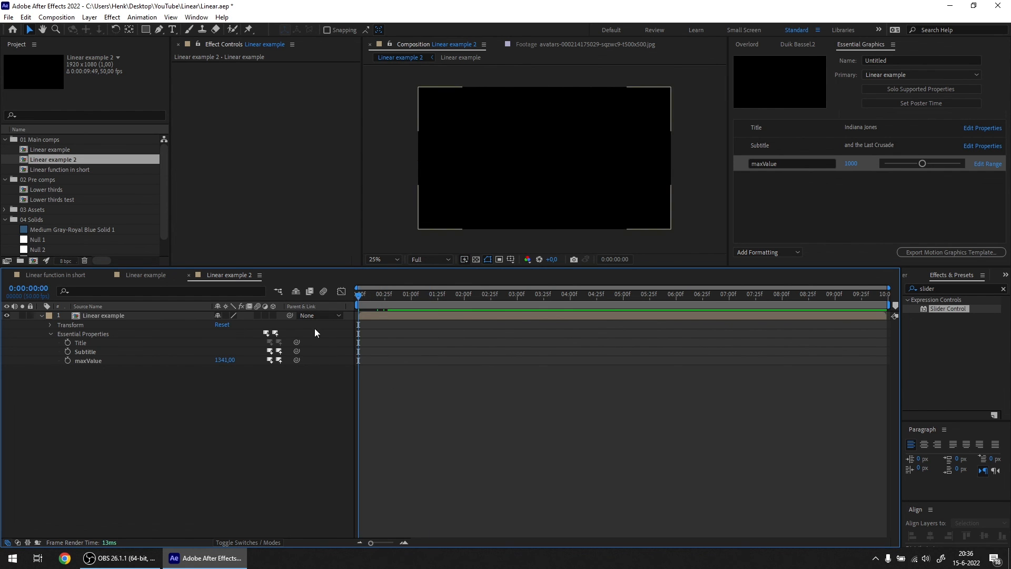
pyautogui.press('space')
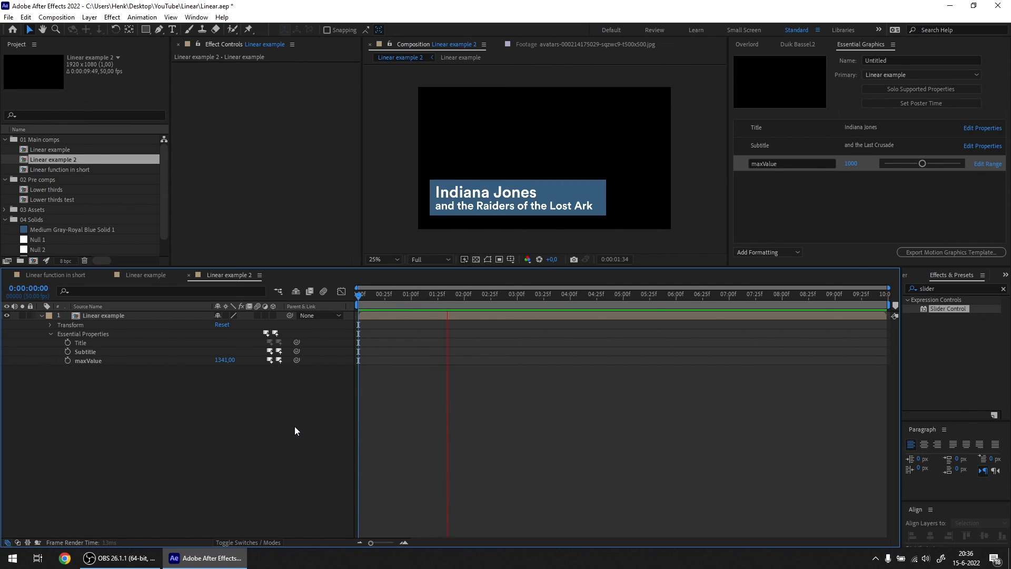
pyautogui.press('space')
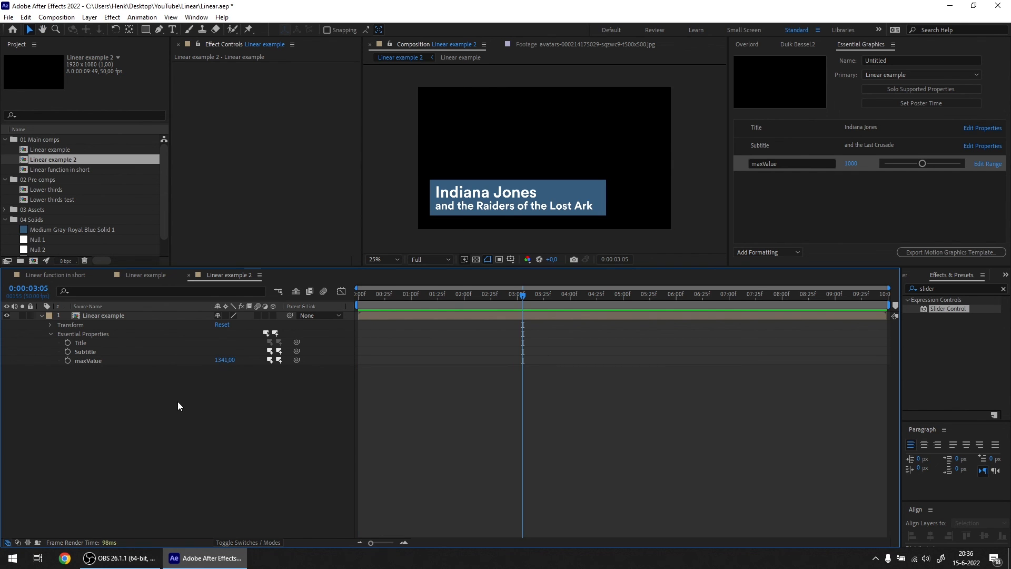
pyautogui.moveTo(374, 299); pyautogui.dragTo(337, 316)
pyautogui.press('space')
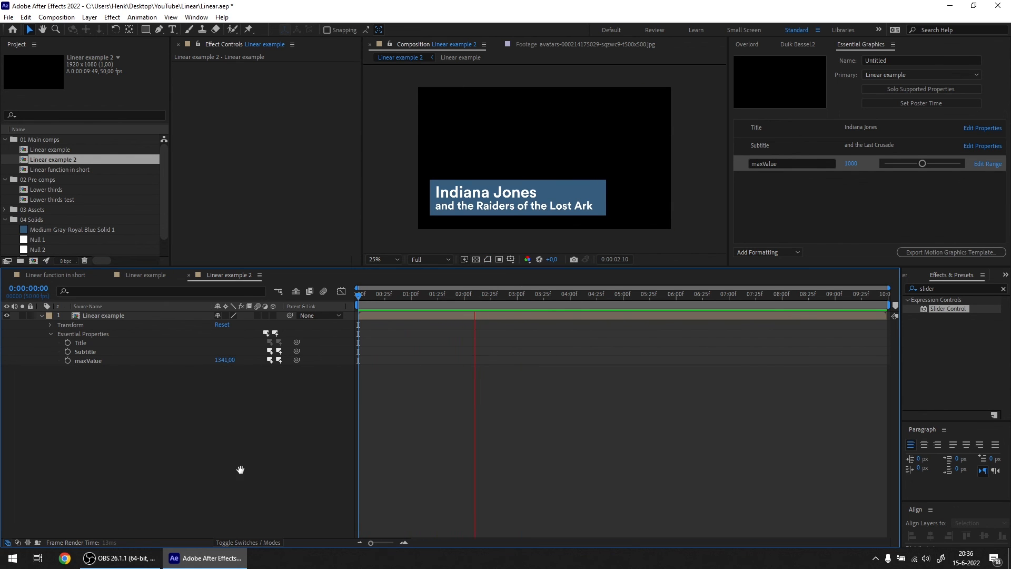
pyautogui.press('space')
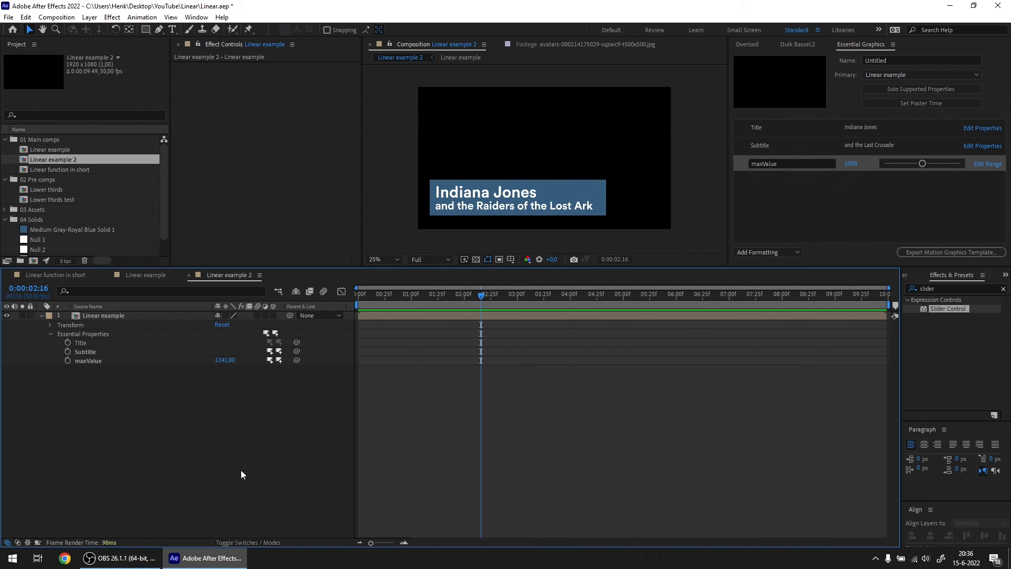